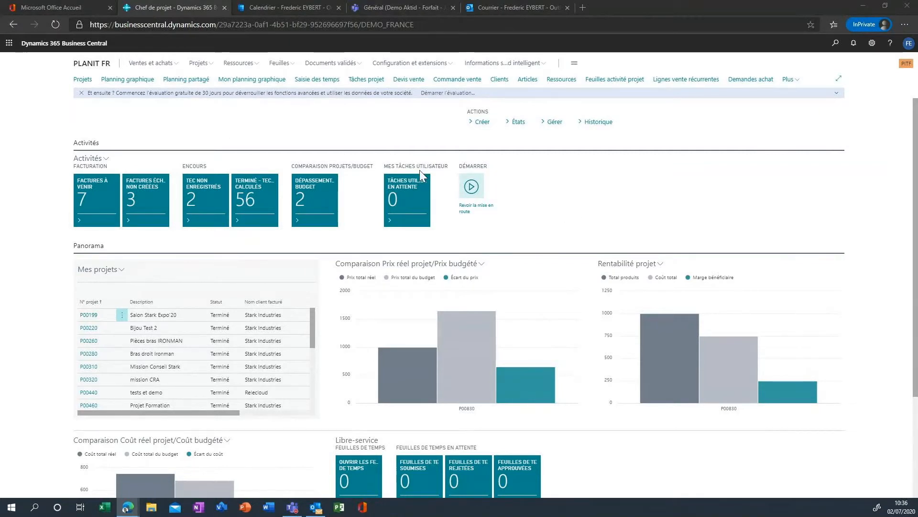
# - Create a new sales quote with the project description "Demo A l'avancement"
pyautogui.click(495, 125)
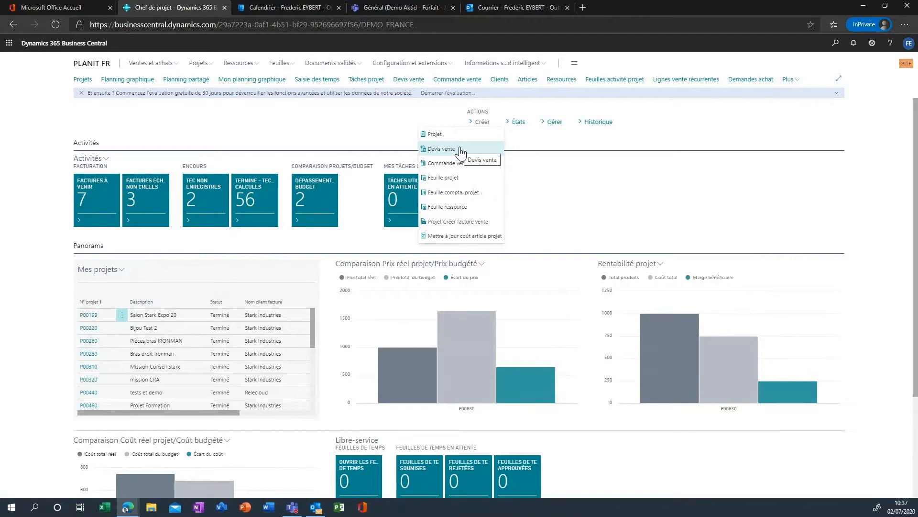
pyautogui.click(459, 149)
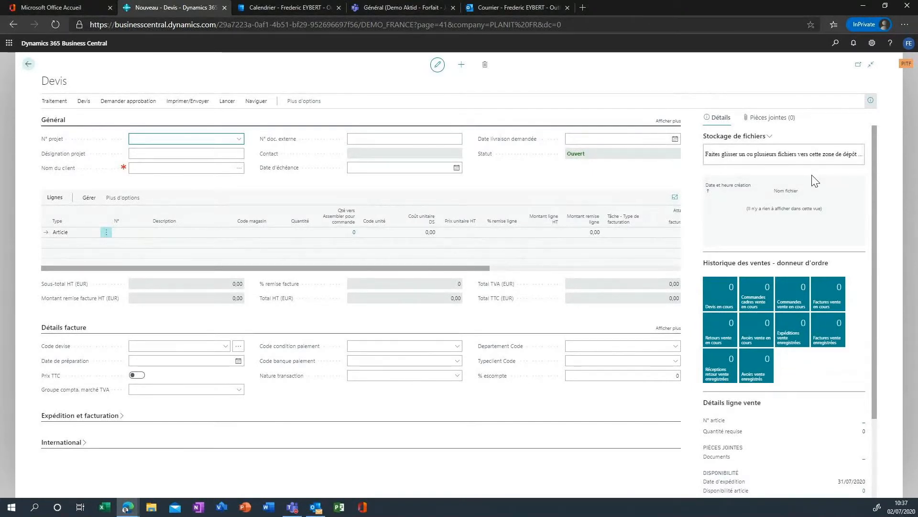
pyautogui.click(223, 156)
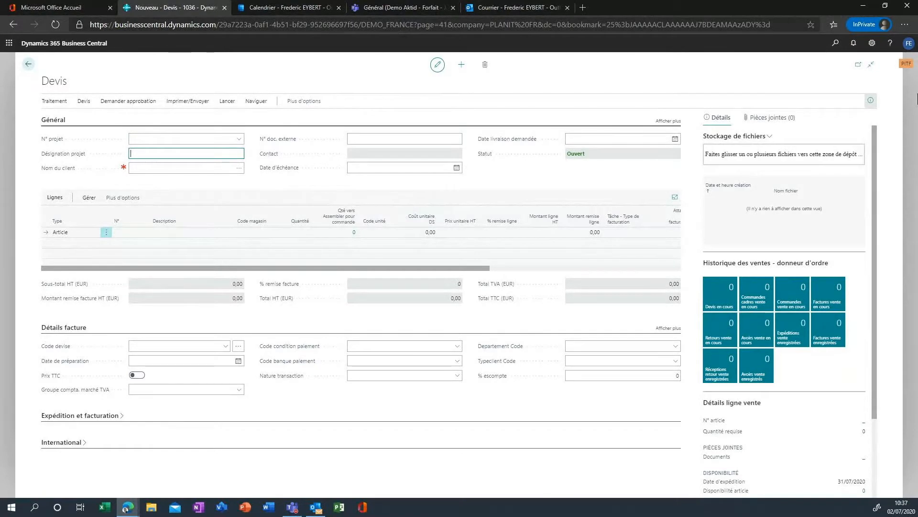
pyautogui.write('Demo')
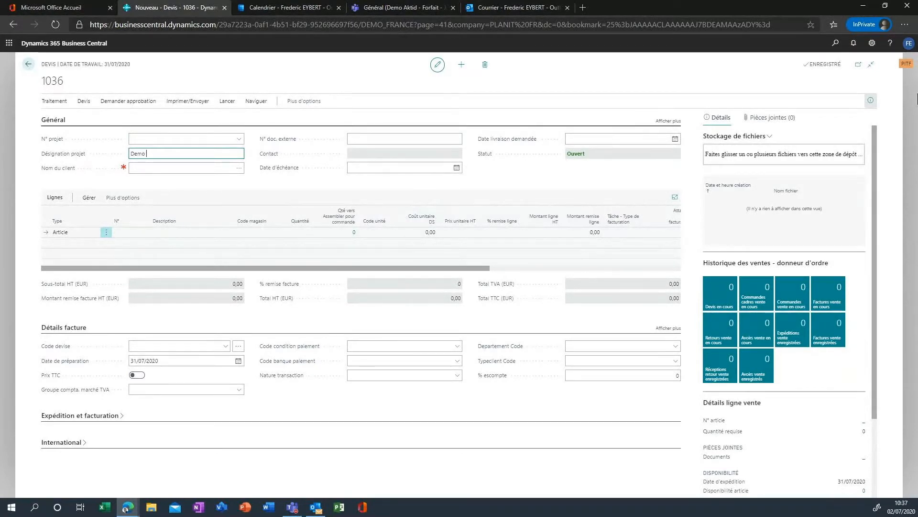
pyautogui.write(" A l'avancement")
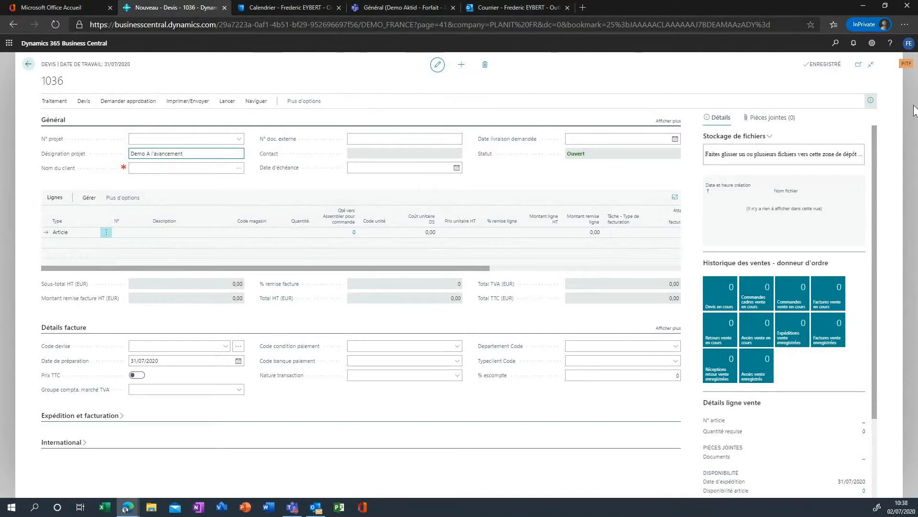
# - Assign GROOT SAS as the quote's customer from the customer list
pyautogui.click(238, 172)
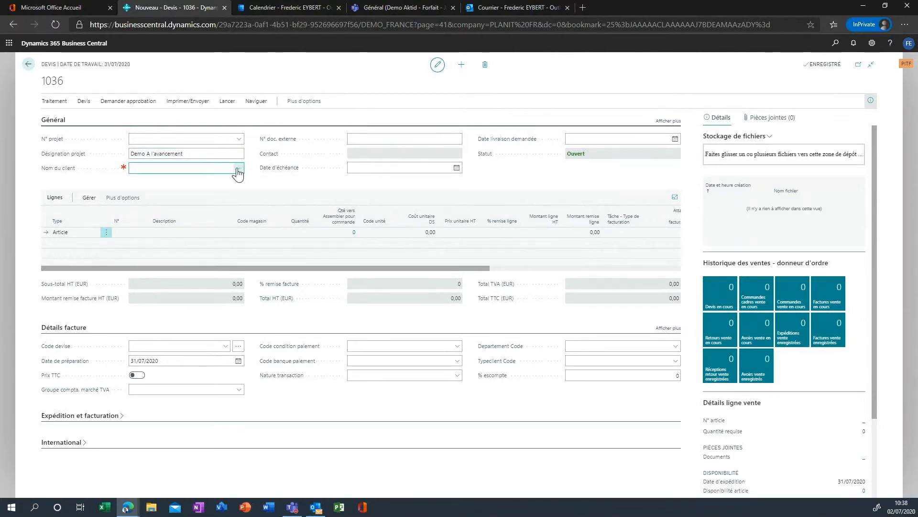
pyautogui.click(238, 171)
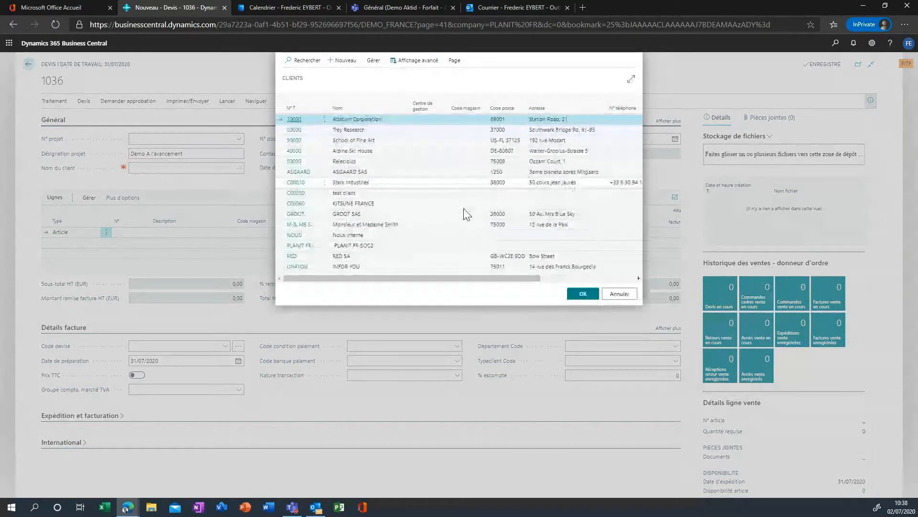
pyautogui.click(403, 216)
pyautogui.click(576, 293)
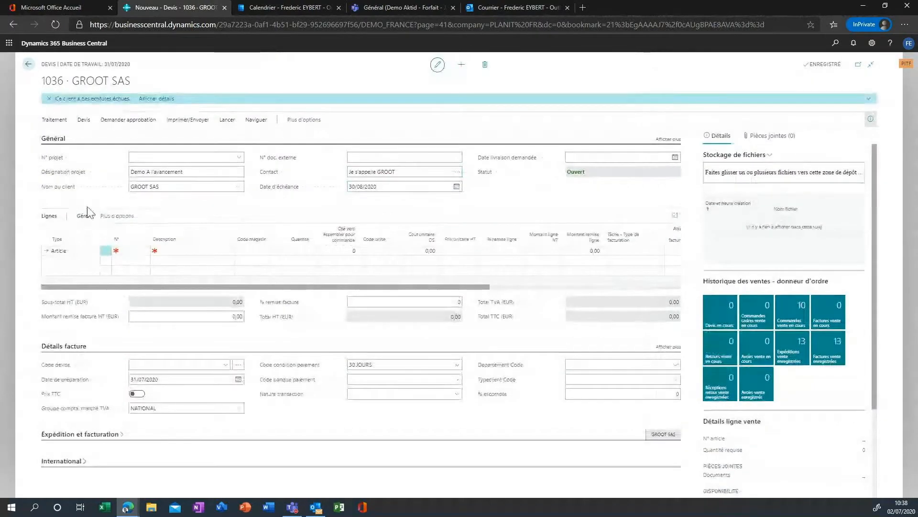
# - Review the additional fields of the quote's Général section, and collapse the Détails facture section
pyautogui.click(674, 140)
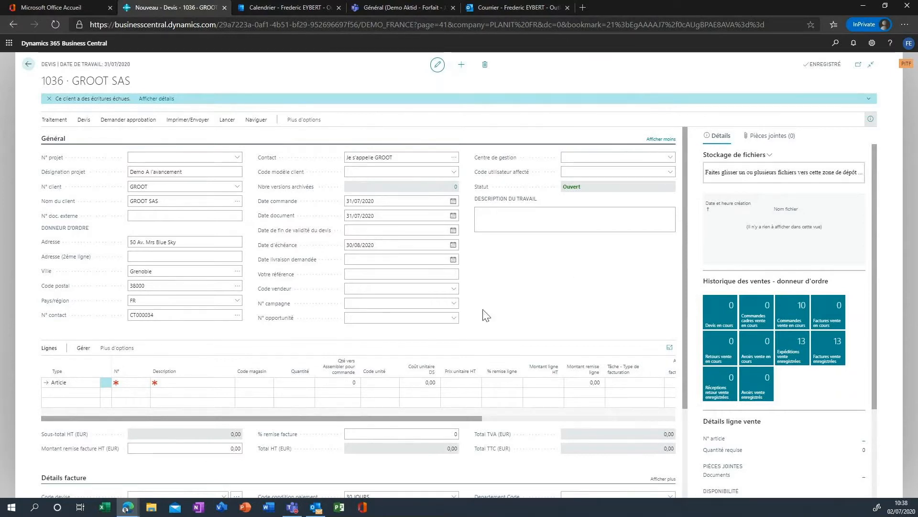
pyautogui.click(389, 321)
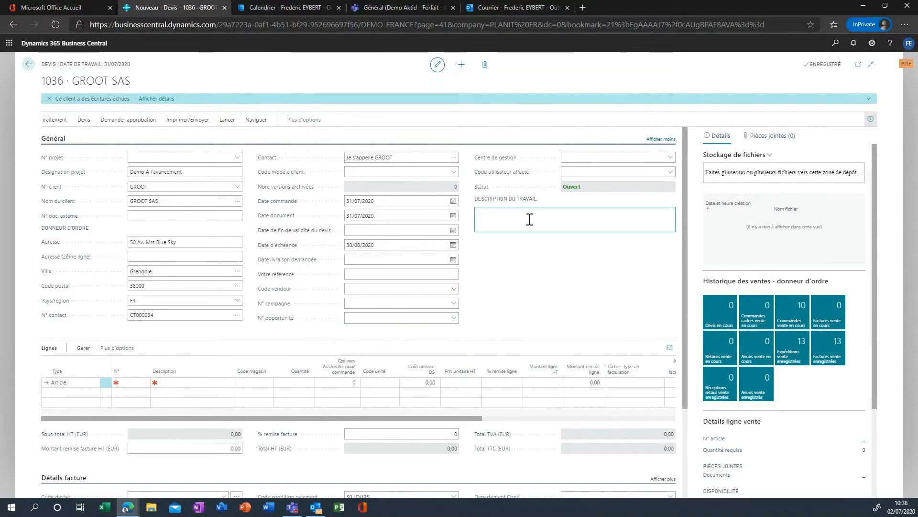
pyautogui.click(659, 139)
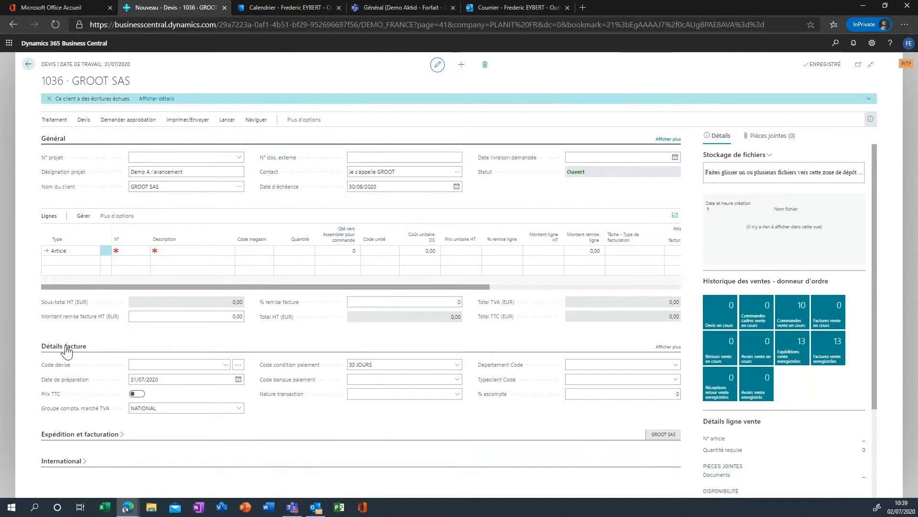
pyautogui.click(65, 348)
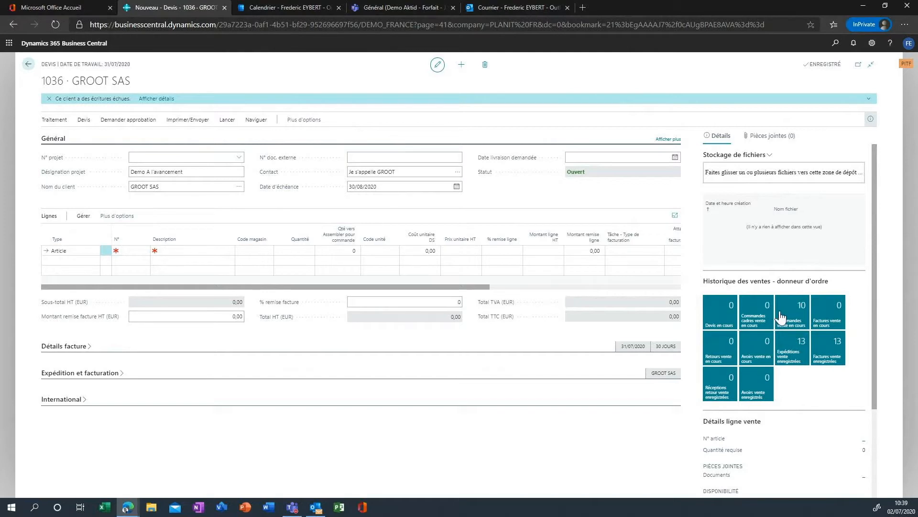
# - Review the customer's posted sales invoices from the sales history and return to the quote
pyautogui.click(831, 356)
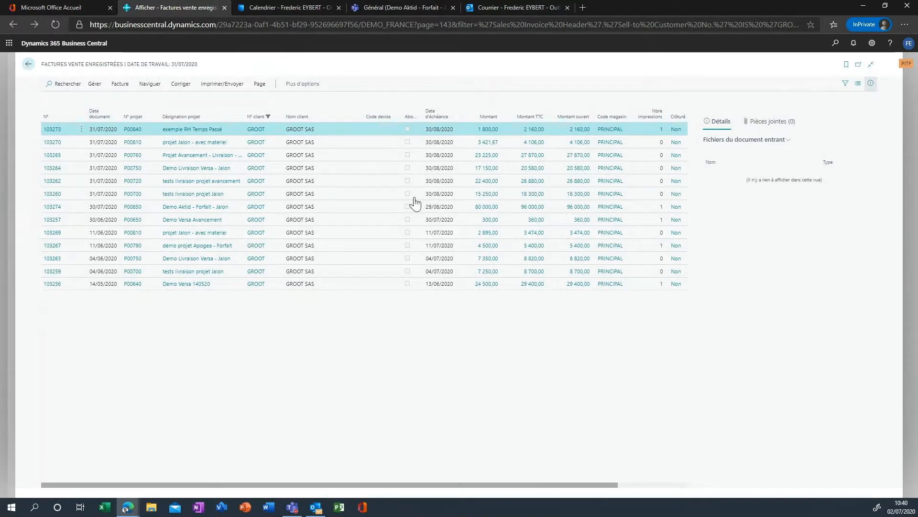
pyautogui.press('Escape')
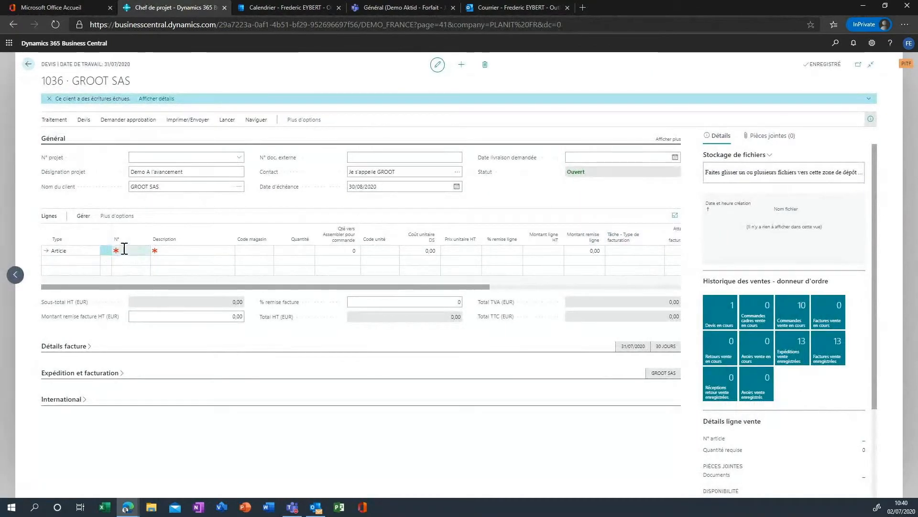
# - Set the first quote line's type to Ressource and assign it the generic consulting resource CONSULT
pyautogui.click(79, 250)
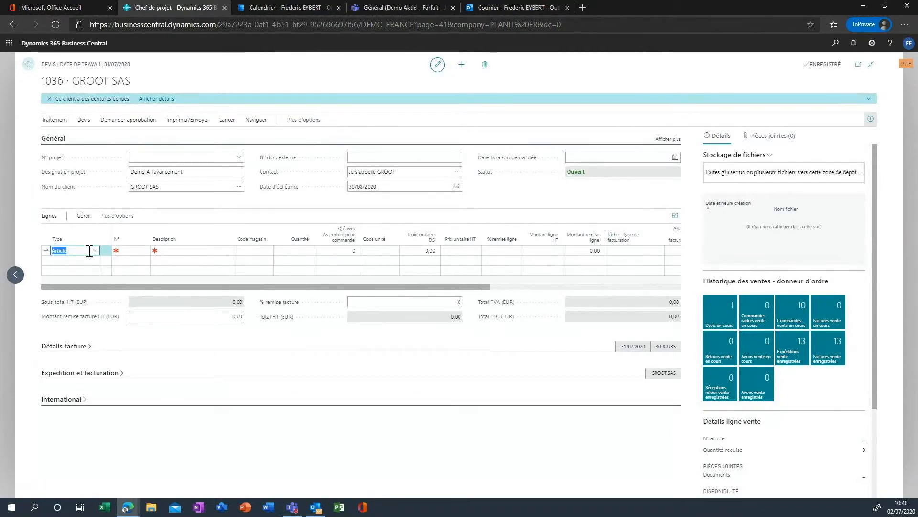
pyautogui.click(95, 250)
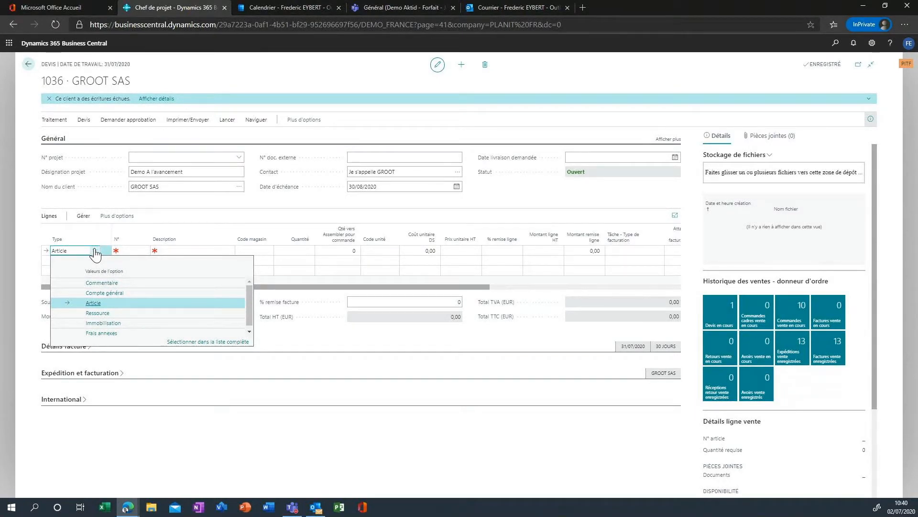
pyautogui.click(94, 313)
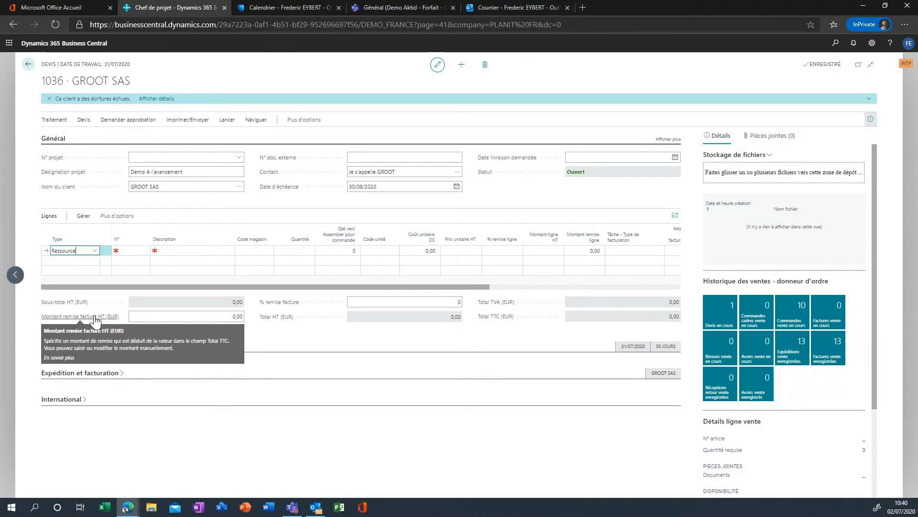
pyautogui.press('Tab')
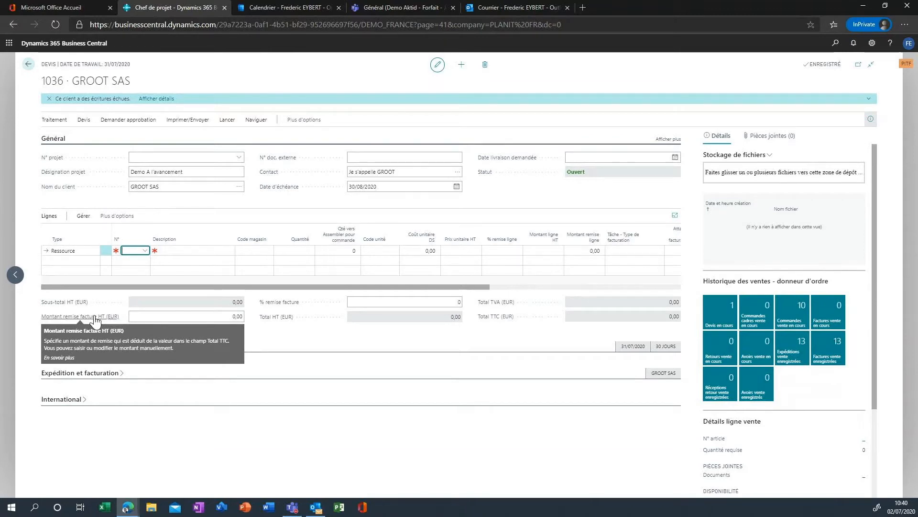
pyautogui.click(144, 252)
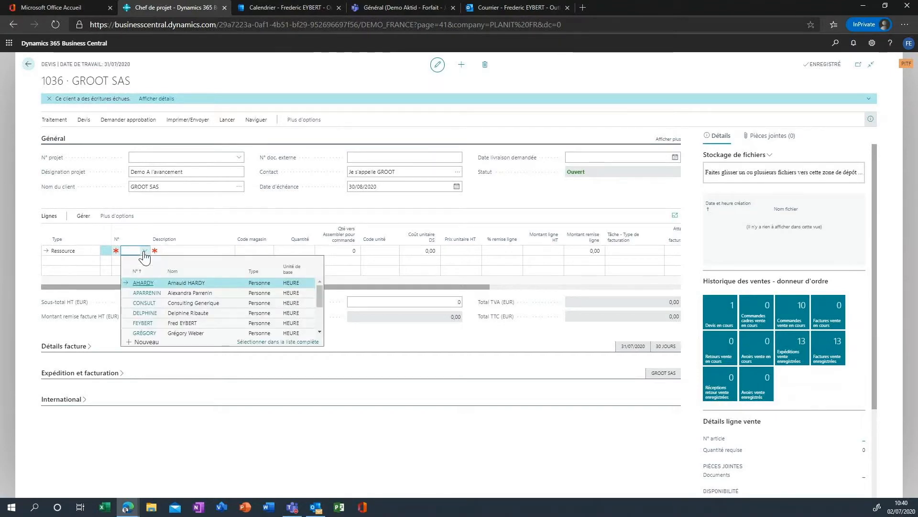
pyautogui.click(220, 303)
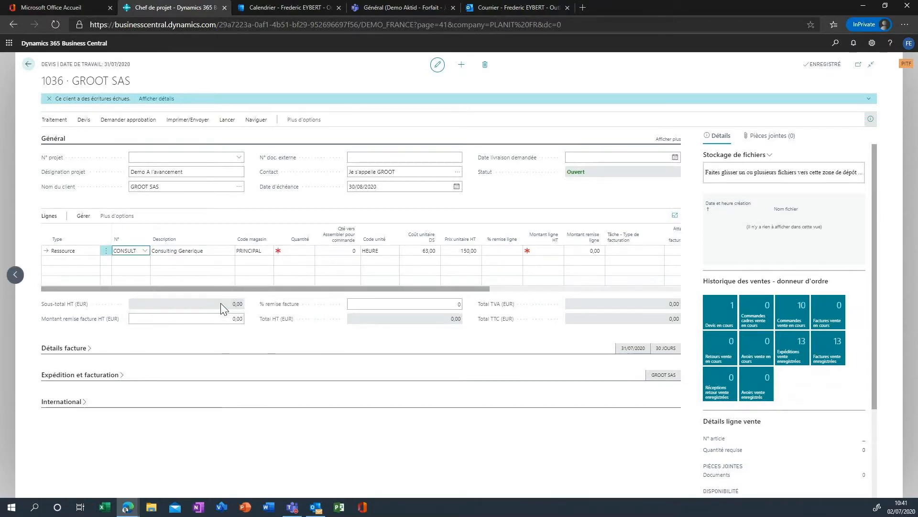
# - Change the CONSULT line's description to "demo avanacement"
pyautogui.press('Tab')
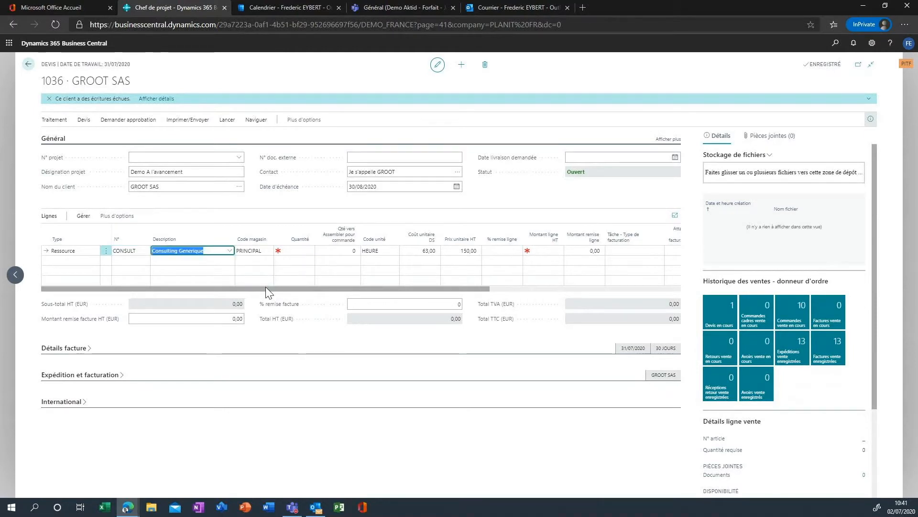
pyautogui.write('demo')
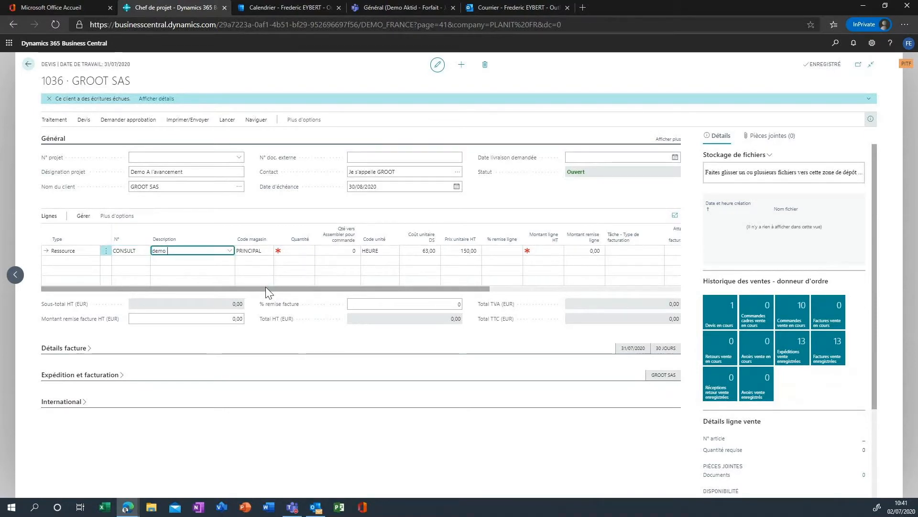
pyautogui.write('ent')
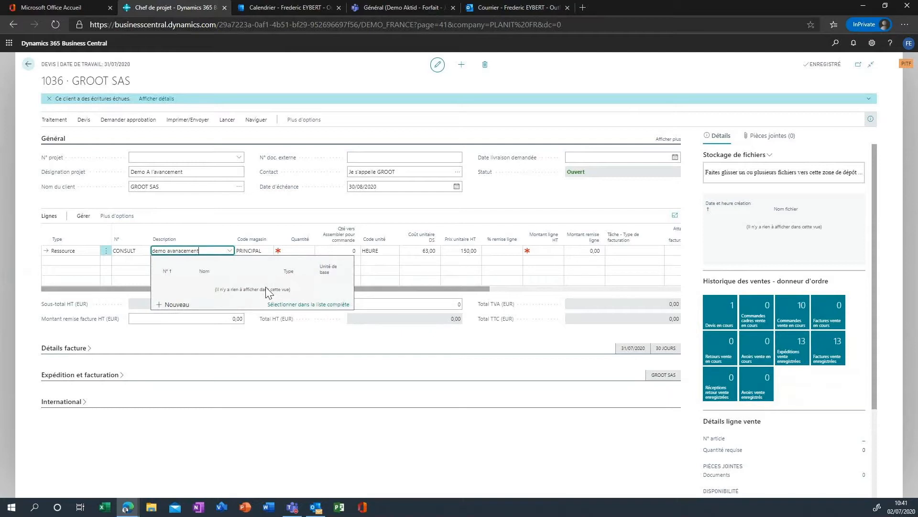
pyautogui.press('Tab')
pyautogui.press('Tab')
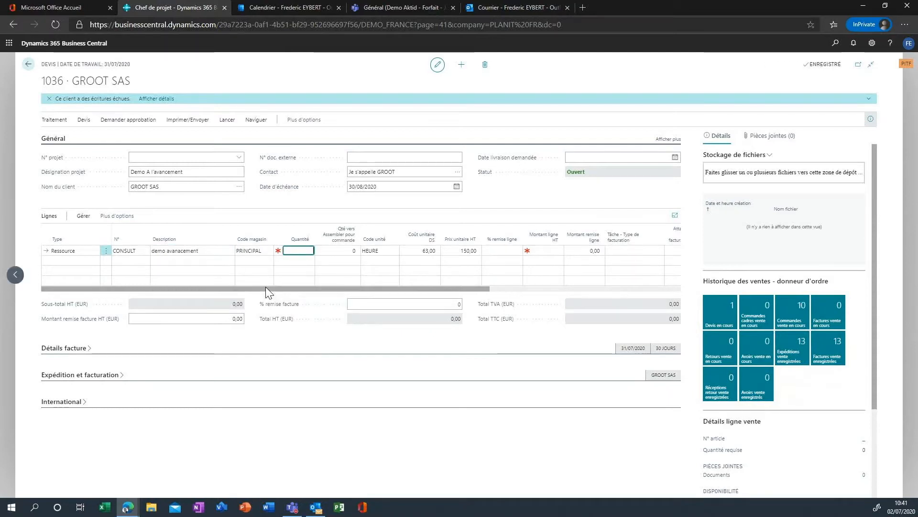
# - Set the CONSULT line's quantity to 50 and its task billing type to Avancement
pyautogui.write('50')
pyautogui.press('Tab')
pyautogui.press('Tab')
pyautogui.press('Tab')
pyautogui.press('Tab')
pyautogui.press('Tab')
pyautogui.press('Tab')
pyautogui.press('Tab')
pyautogui.press('Tab')
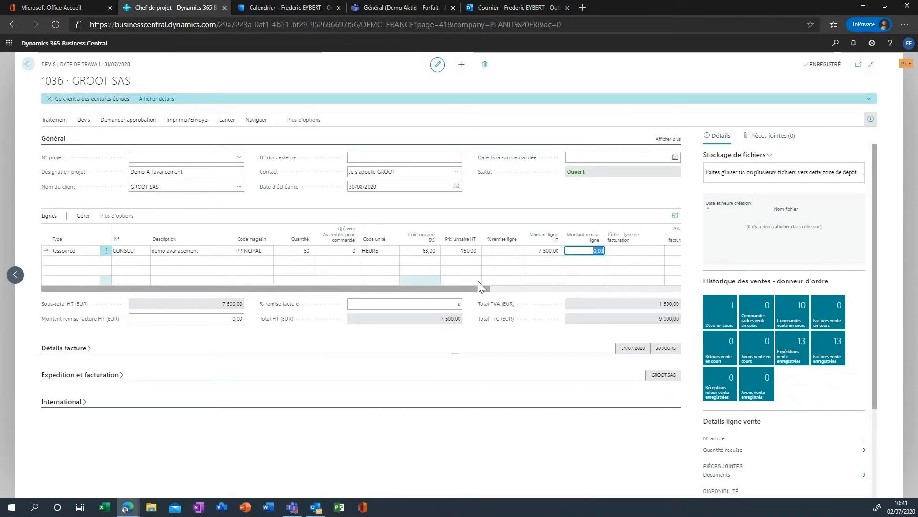
pyautogui.click(659, 252)
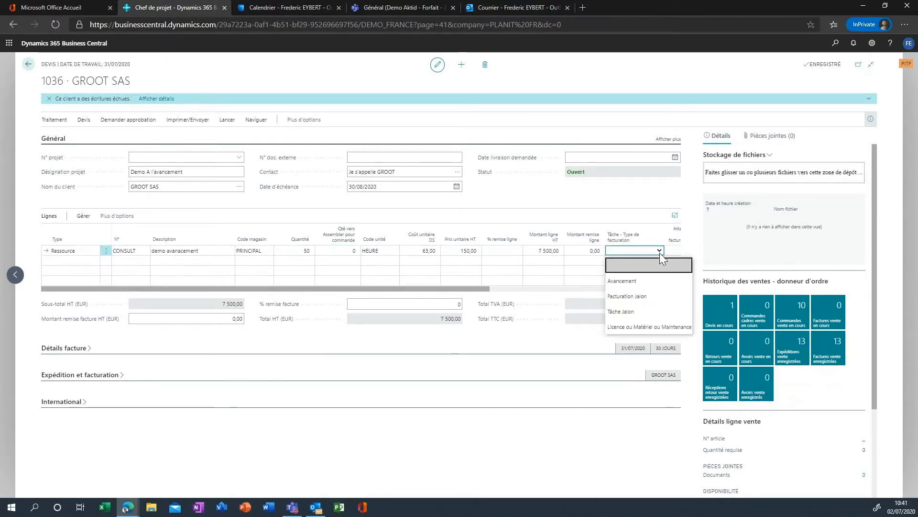
pyautogui.click(638, 286)
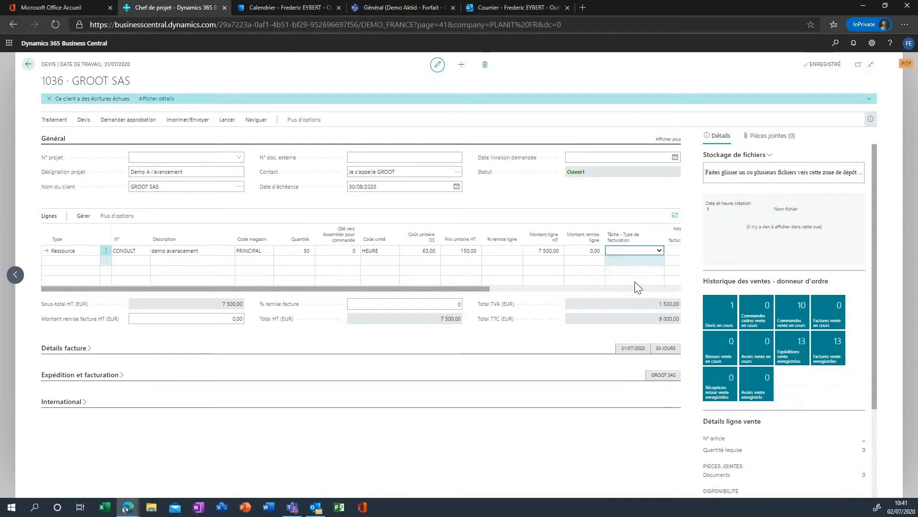
# - Hide the details pane so the quote lines use the full page width
pyautogui.click(871, 120)
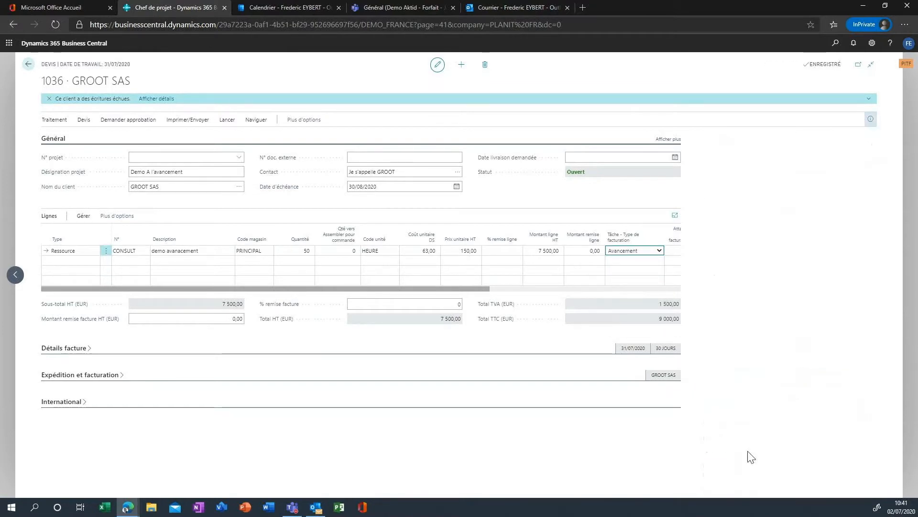
pyautogui.click(871, 120)
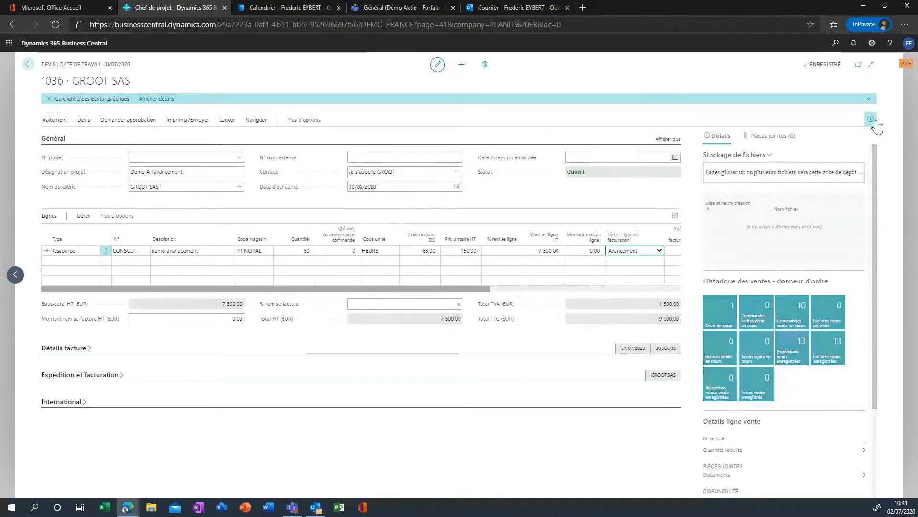
pyautogui.click(871, 120)
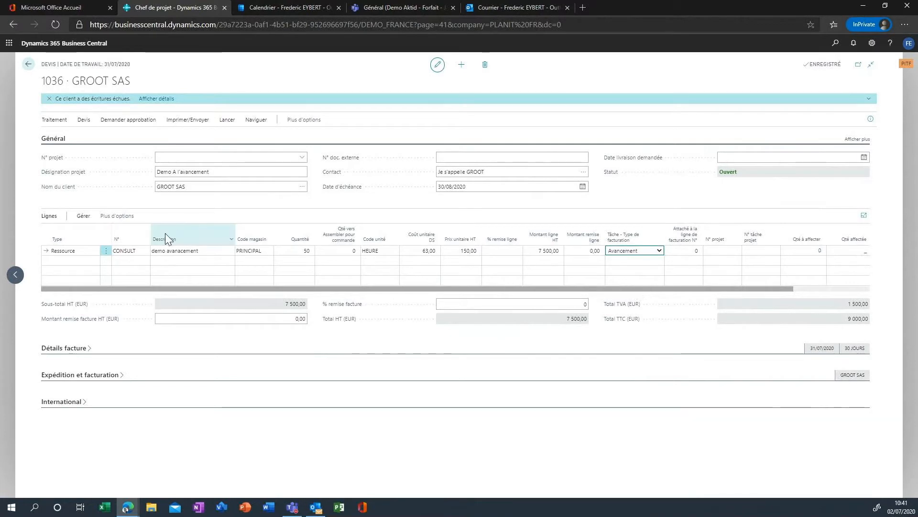
# - Create the project and its task from the quote
pyautogui.moveTo(170, 226)
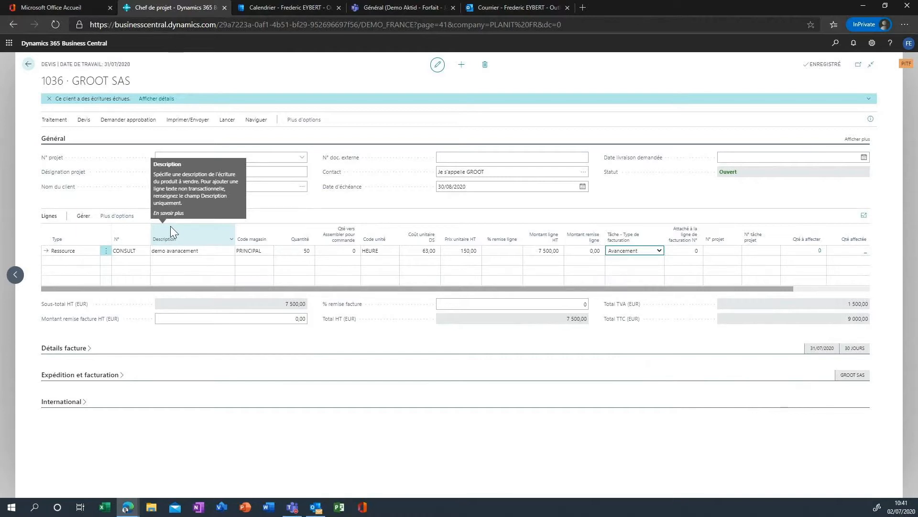
pyautogui.click(54, 123)
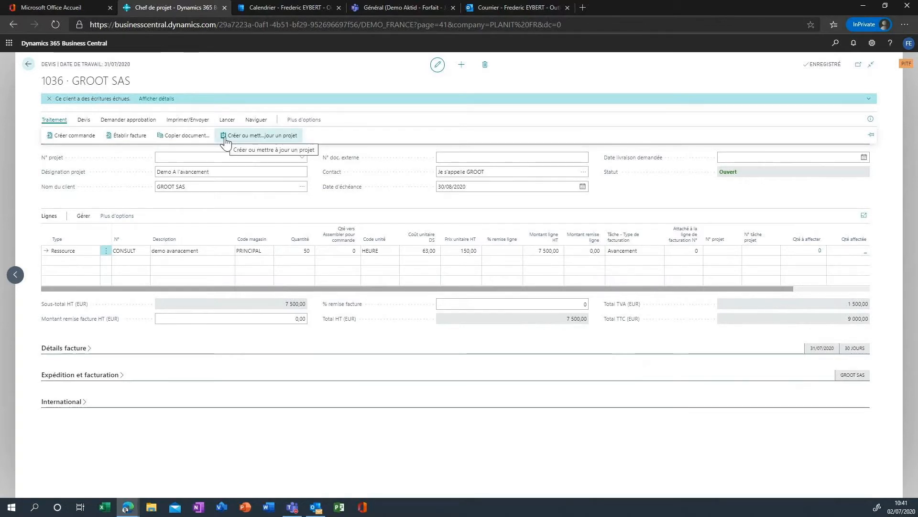
pyautogui.click(258, 135)
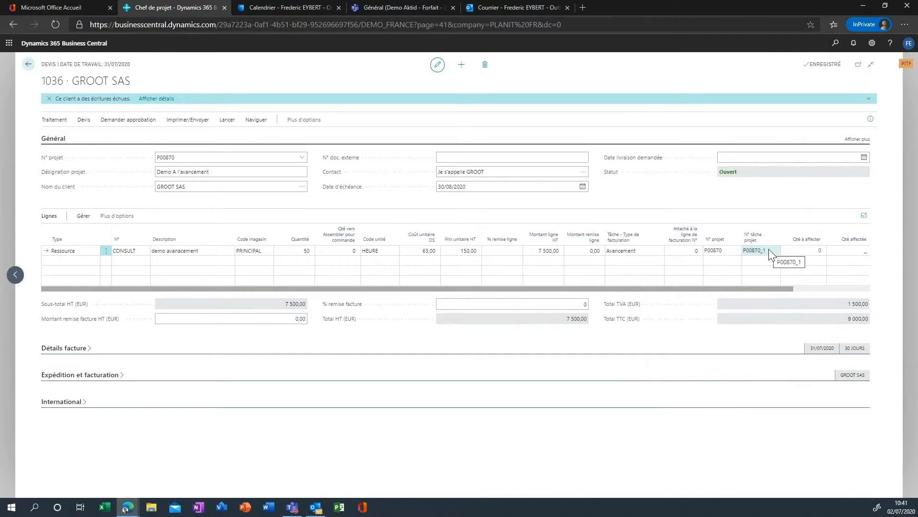
# - Find the Plan It settings, check how the default milestone label is composed, and return to the quote
pyautogui.click(837, 47)
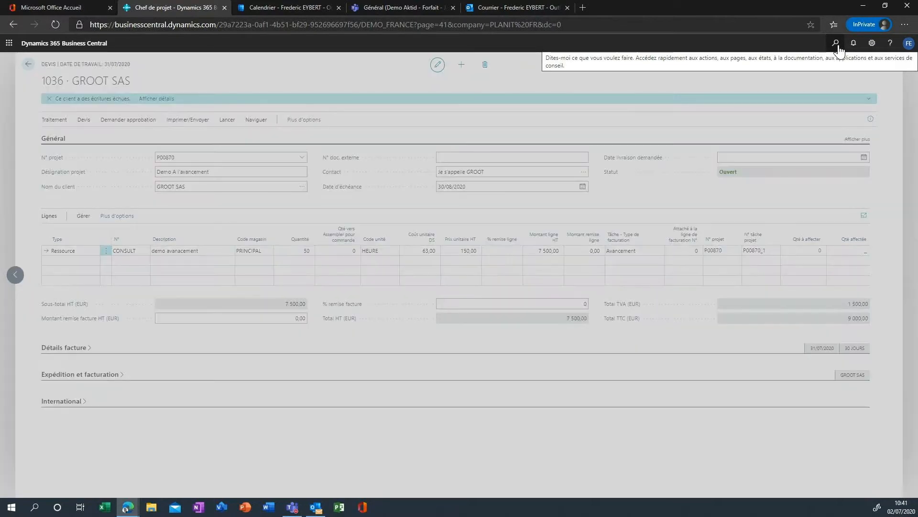
pyautogui.write('param plan it')
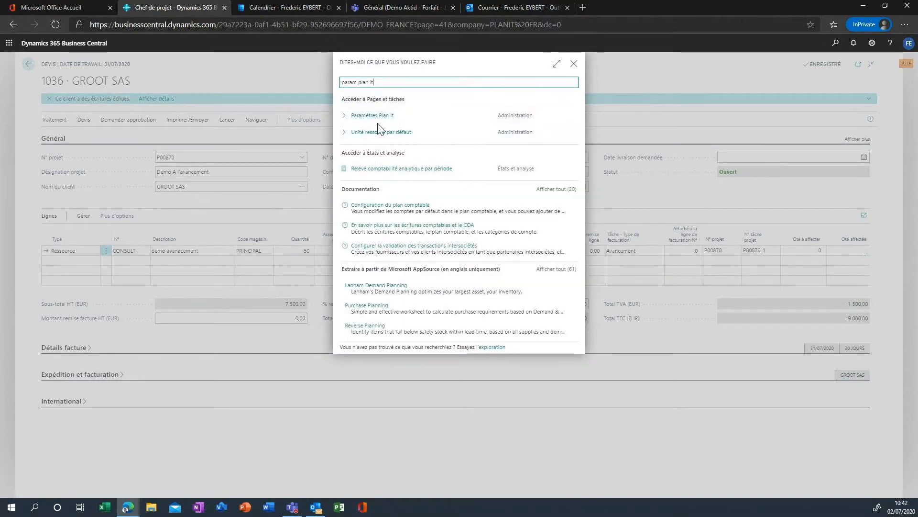
pyautogui.click(377, 117)
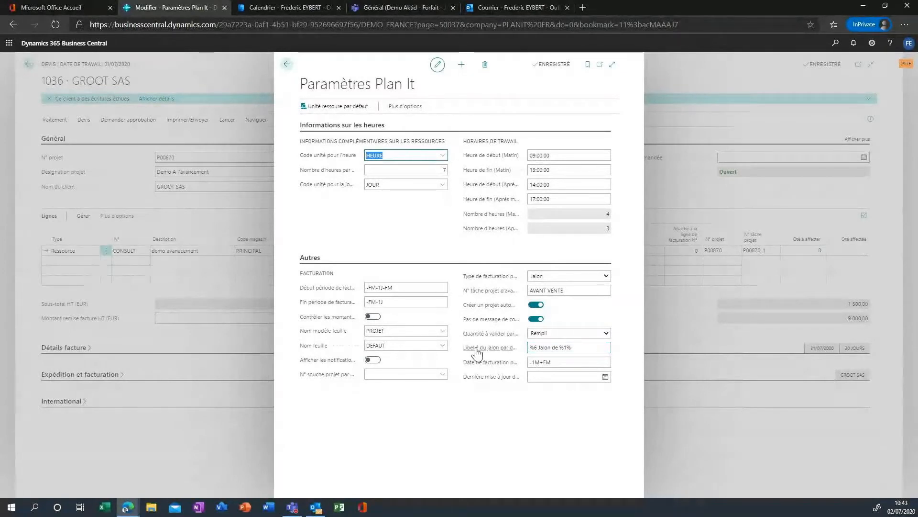
pyautogui.moveTo(467, 352)
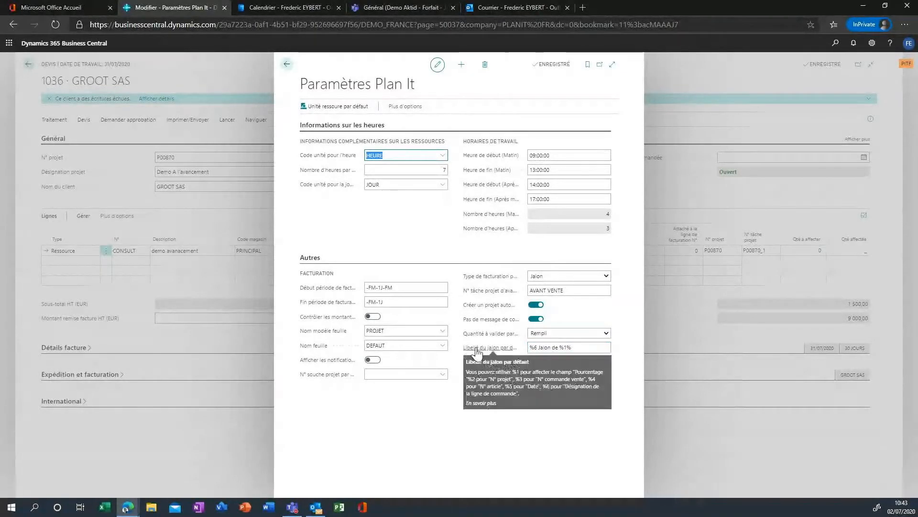
pyautogui.click(566, 349)
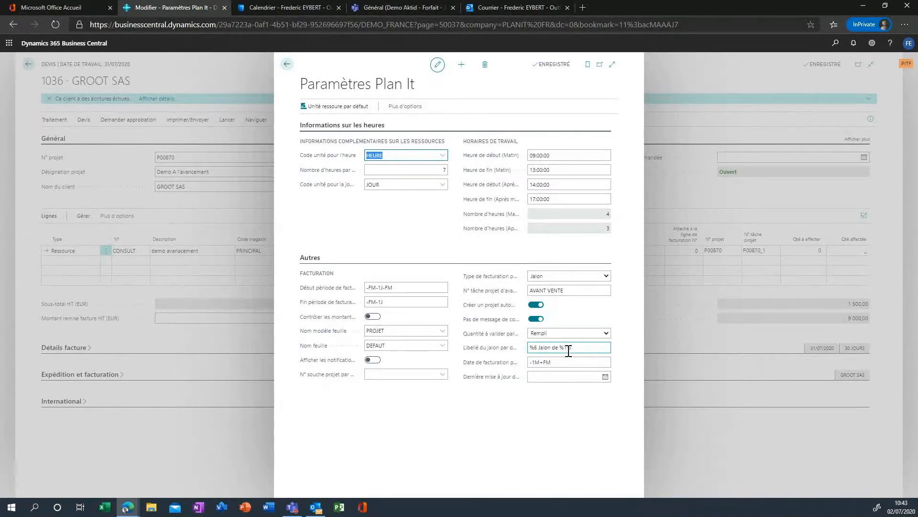
pyautogui.moveTo(492, 350)
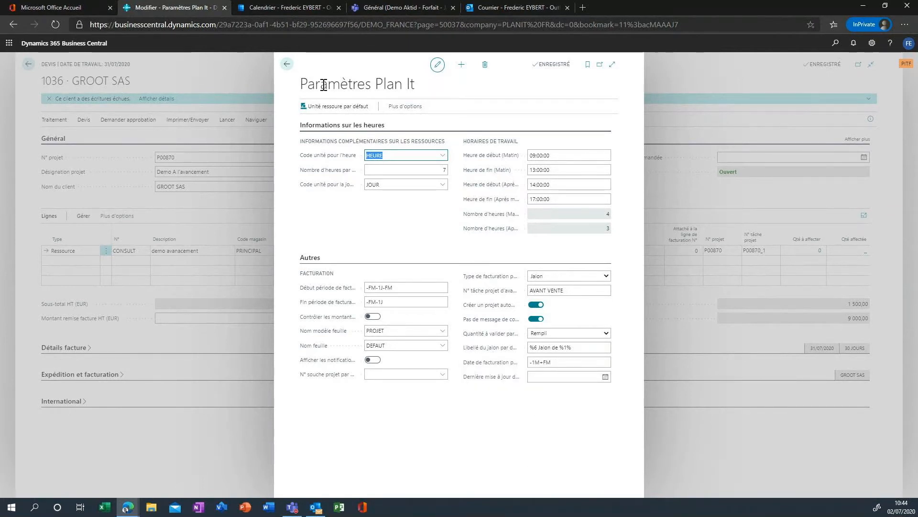
pyautogui.click(287, 64)
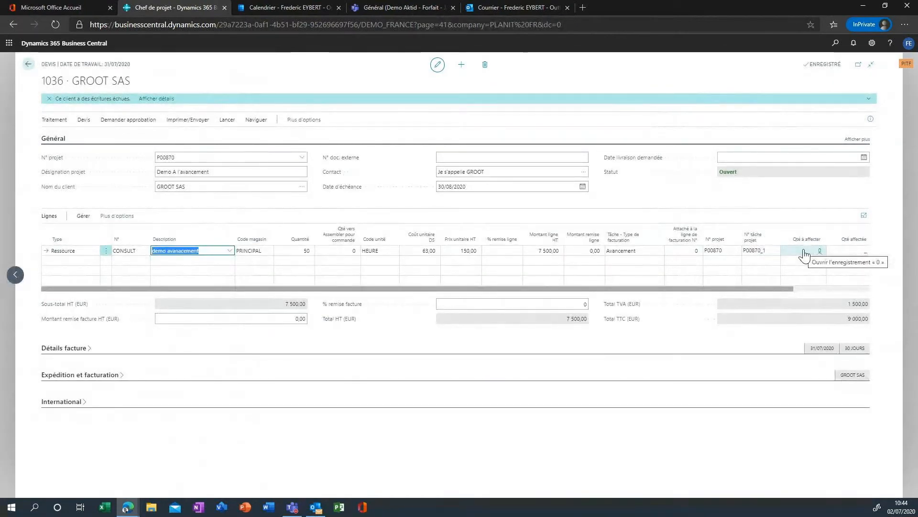
# - Open the project card linked to the GROOT SAS quote
pyautogui.click(57, 122)
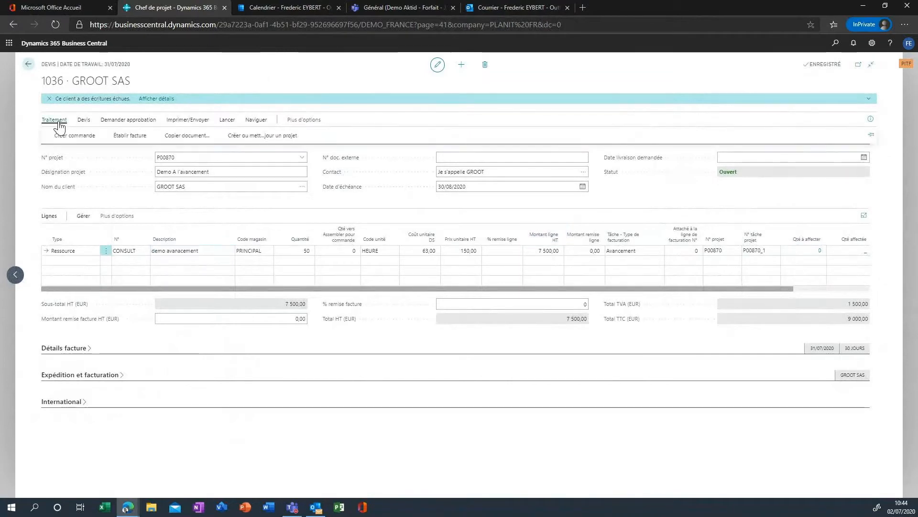
pyautogui.click(86, 121)
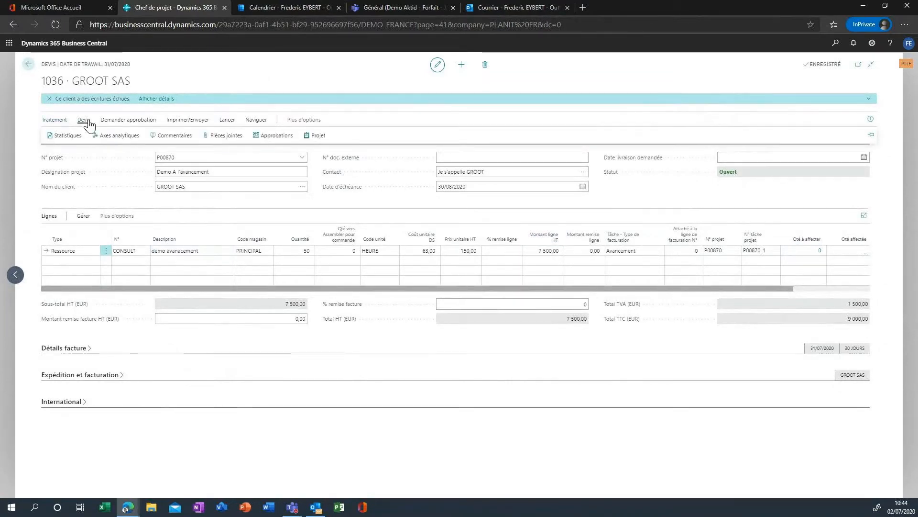
pyautogui.click(315, 135)
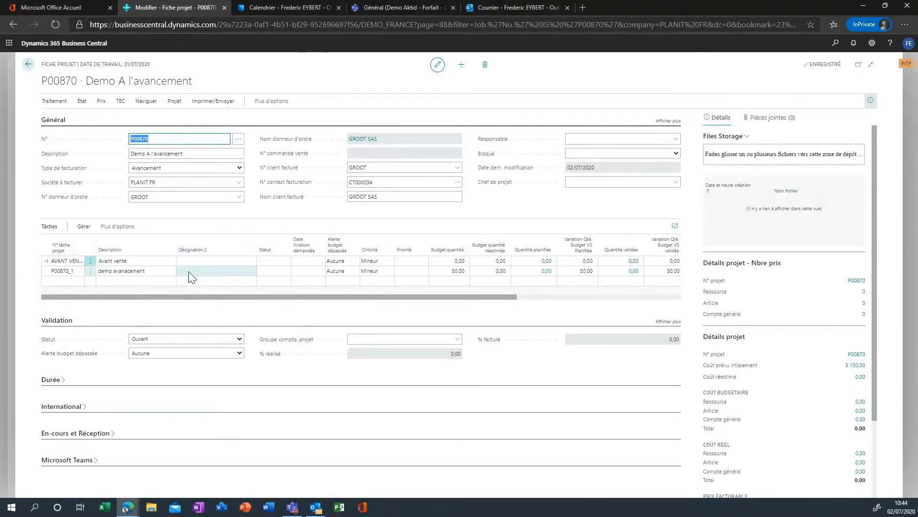
# - Set the budget quantity of the "Avant vente" task to 10
pyautogui.click(139, 262)
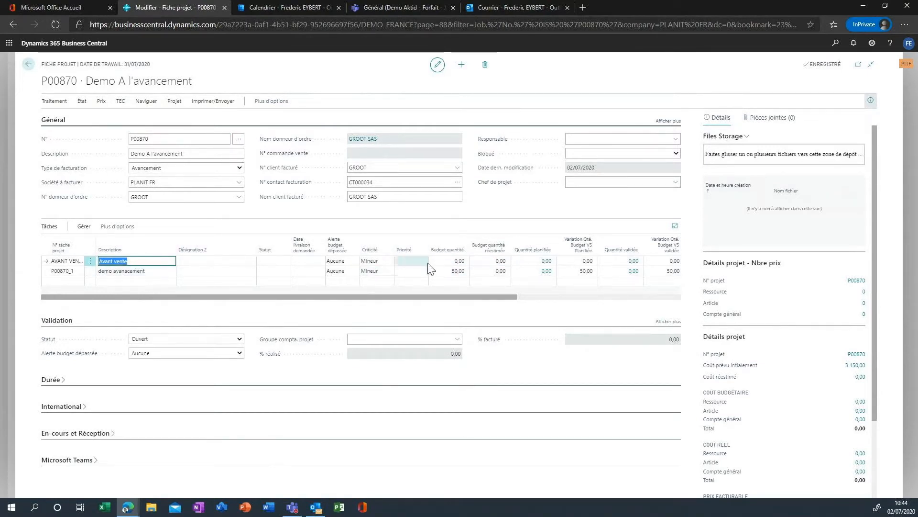
pyautogui.click(448, 261)
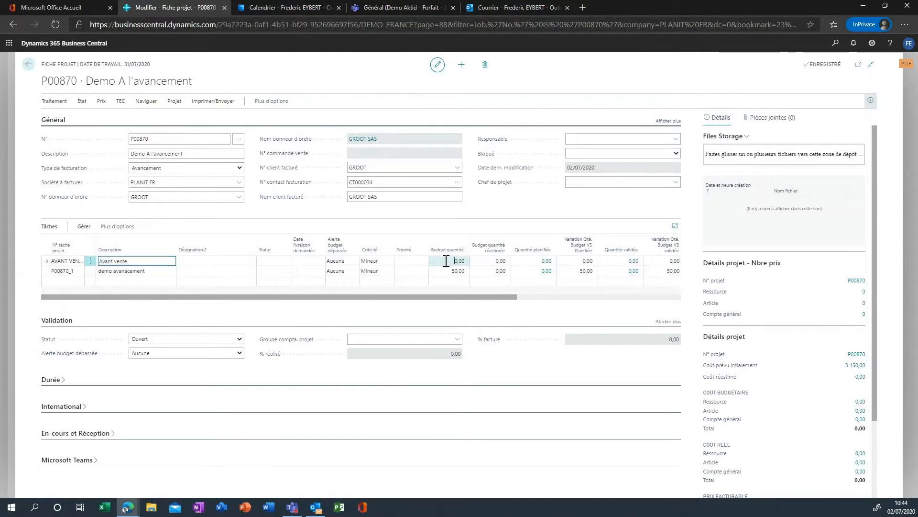
pyautogui.write('10')
pyautogui.click(483, 263)
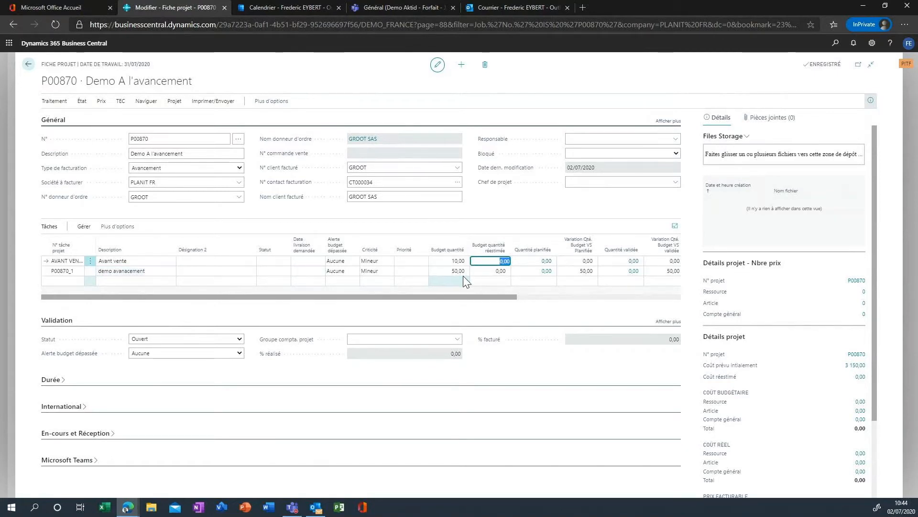
# - Examine the tasks' planning and billing columns and the project's budgeted, actual, billable and invoiced amounts
pyautogui.moveTo(459, 301); pyautogui.dragTo(531, 301)
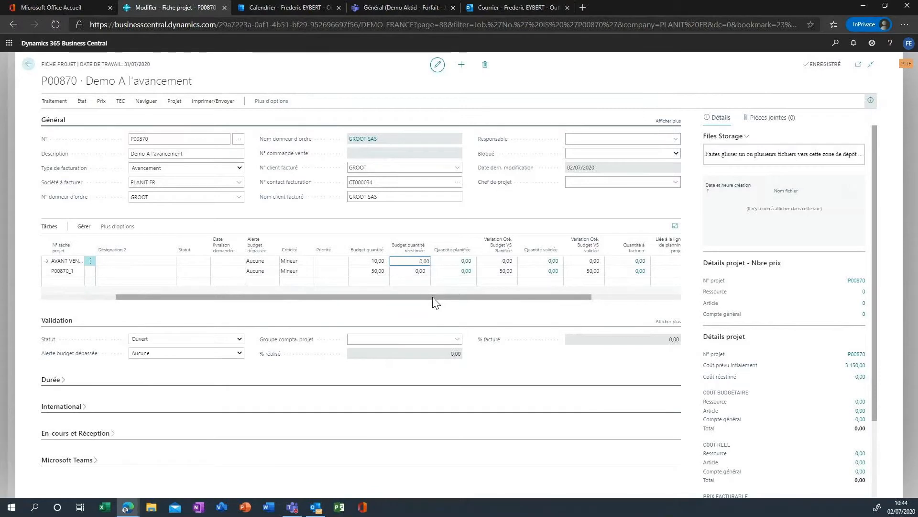
pyautogui.moveTo(433, 299); pyautogui.dragTo(484, 305)
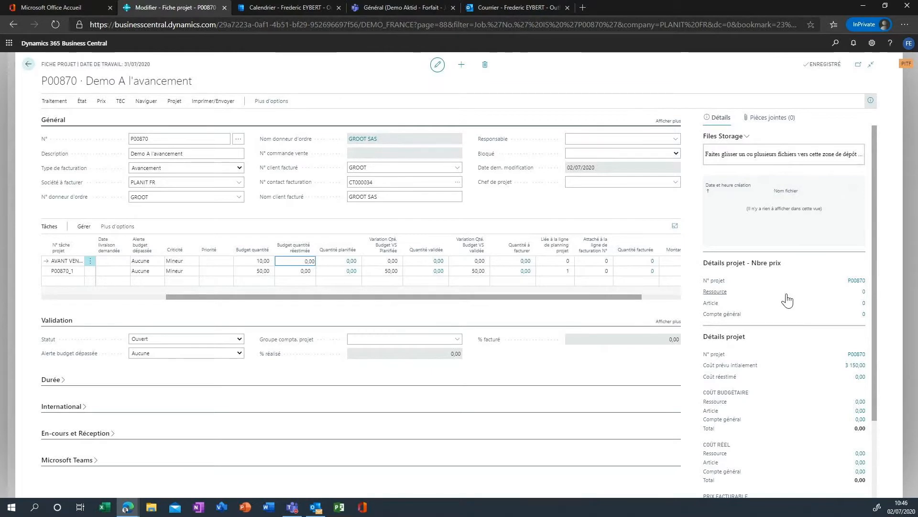
pyautogui.scroll(-2, 787, 300)
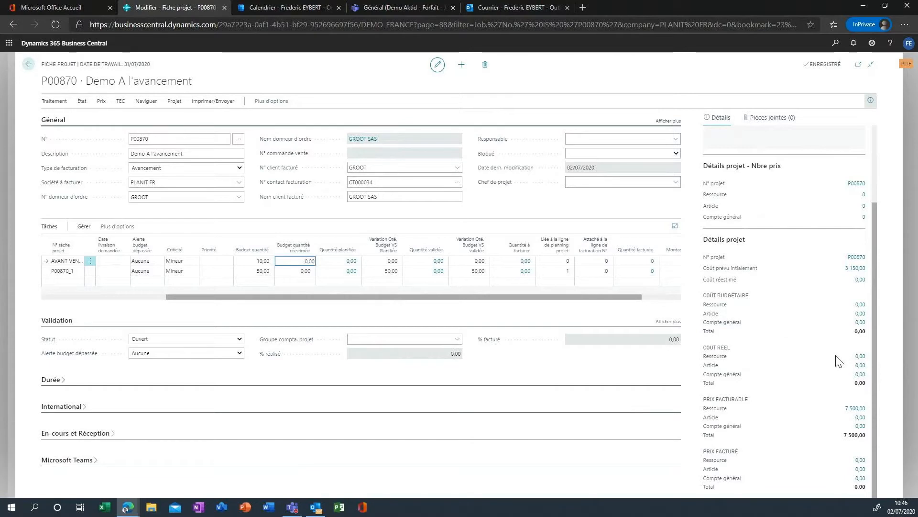
pyautogui.click(852, 409)
# - Add the first listed internal resource to the project team with Microsoft Teams integration enabled, and return to the project card
pyautogui.click(50, 102)
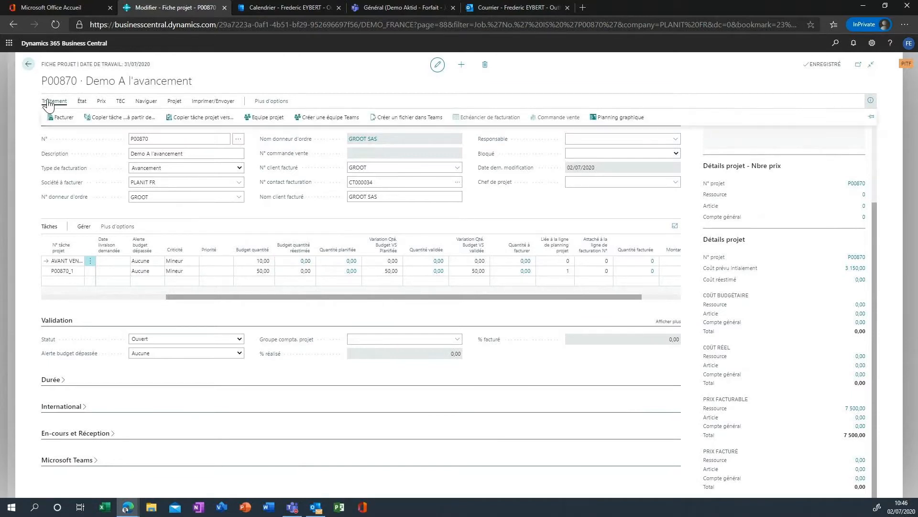
pyautogui.click(249, 117)
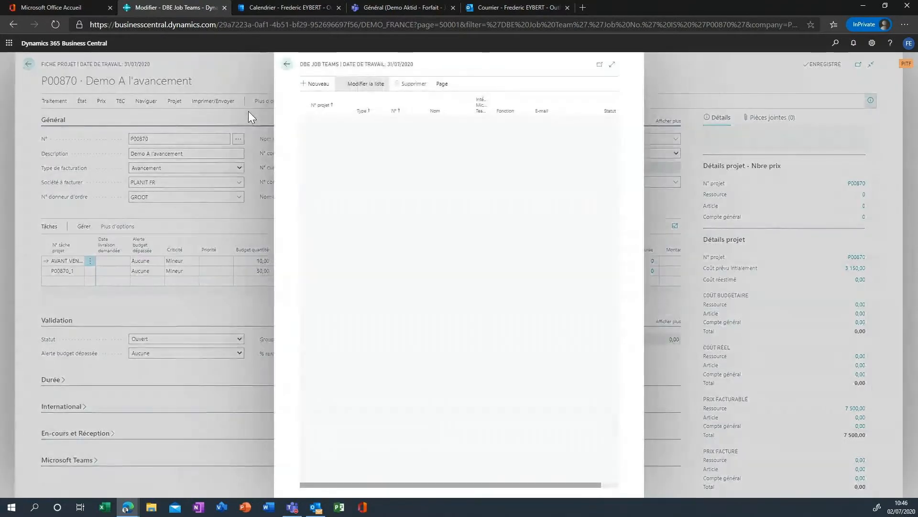
pyautogui.click(416, 123)
pyautogui.click(422, 123)
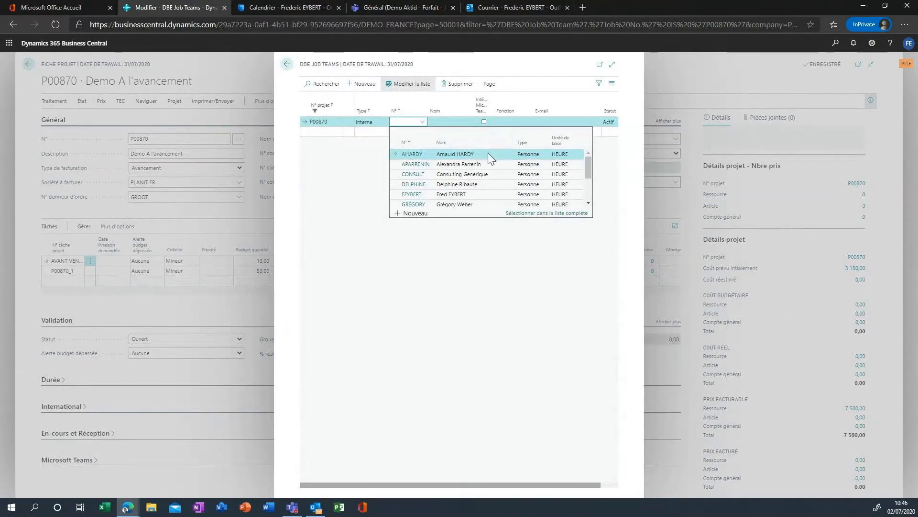
pyautogui.click(489, 154)
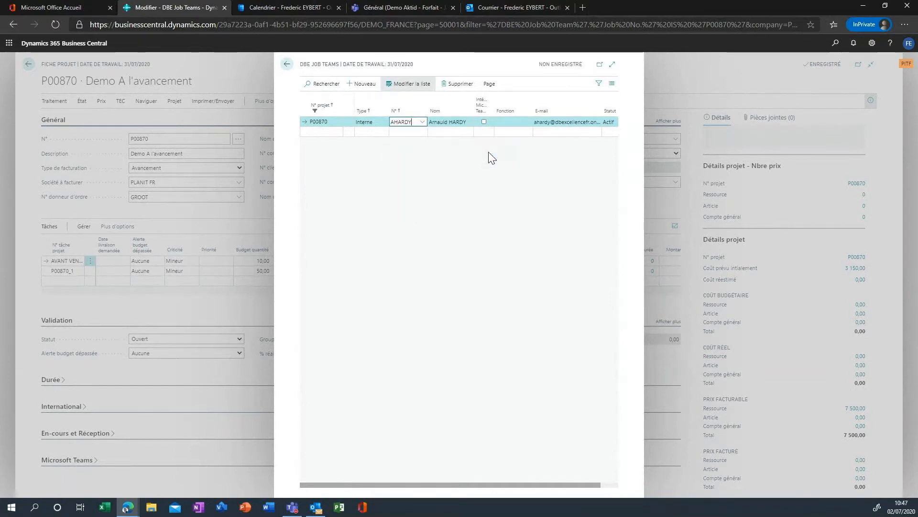
pyautogui.click(484, 122)
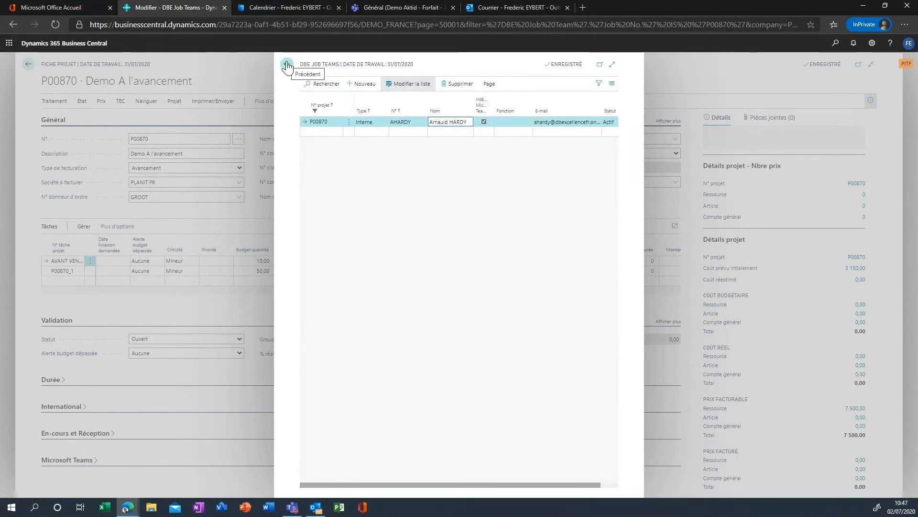
pyautogui.click(367, 123)
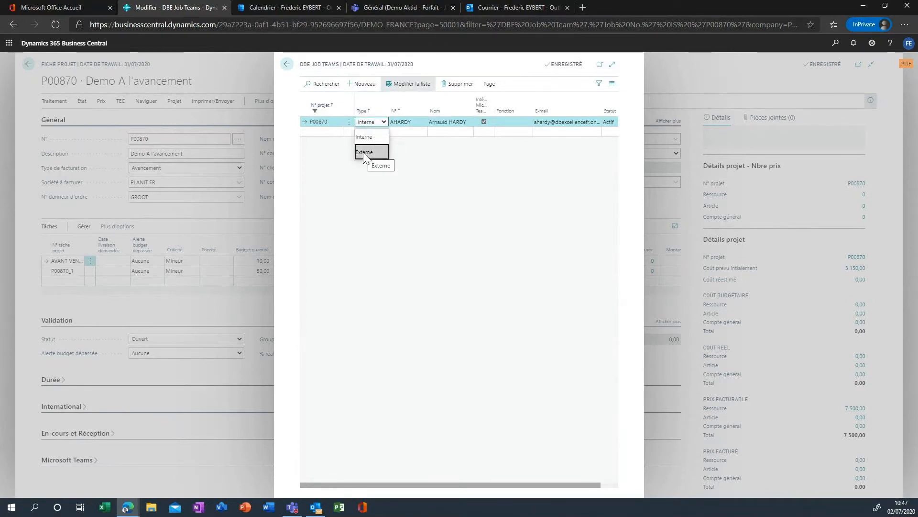
pyautogui.click(441, 186)
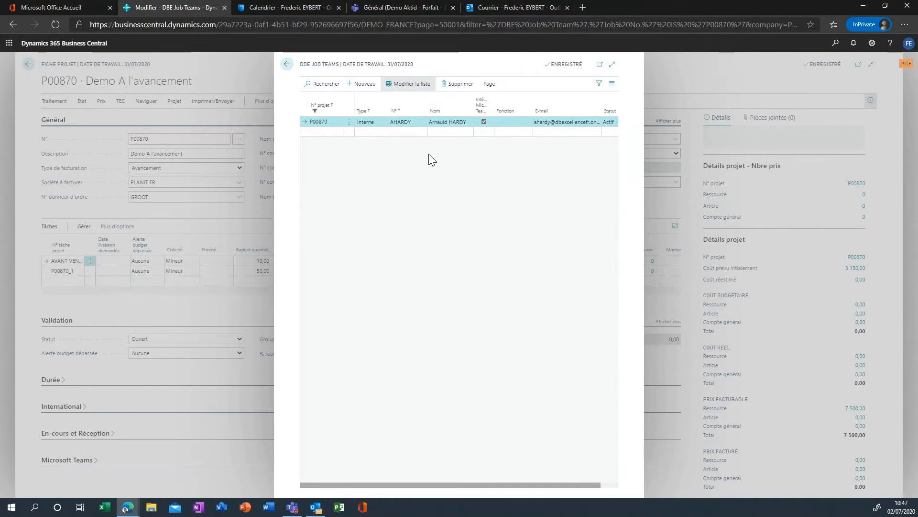
pyautogui.click(287, 66)
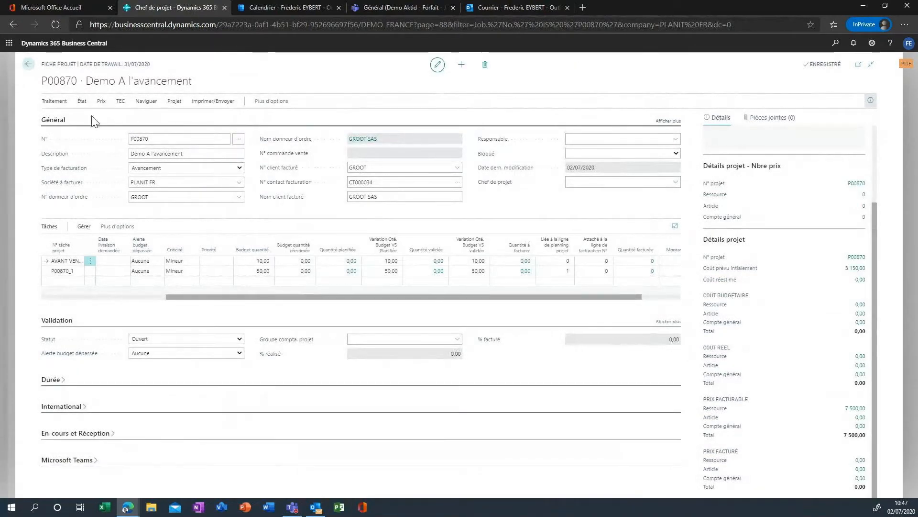
# - Create a Teams team for the project and switch to Microsoft Teams to view it
pyautogui.click(58, 106)
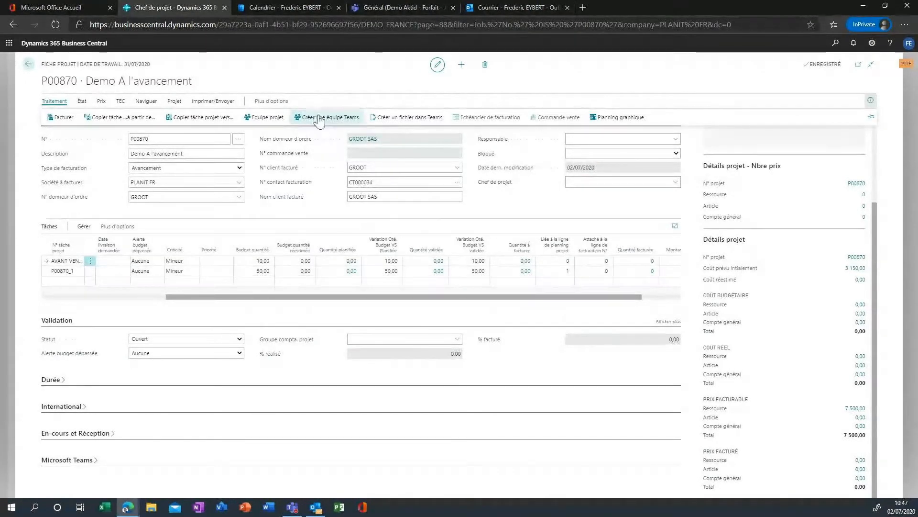
pyautogui.click(341, 120)
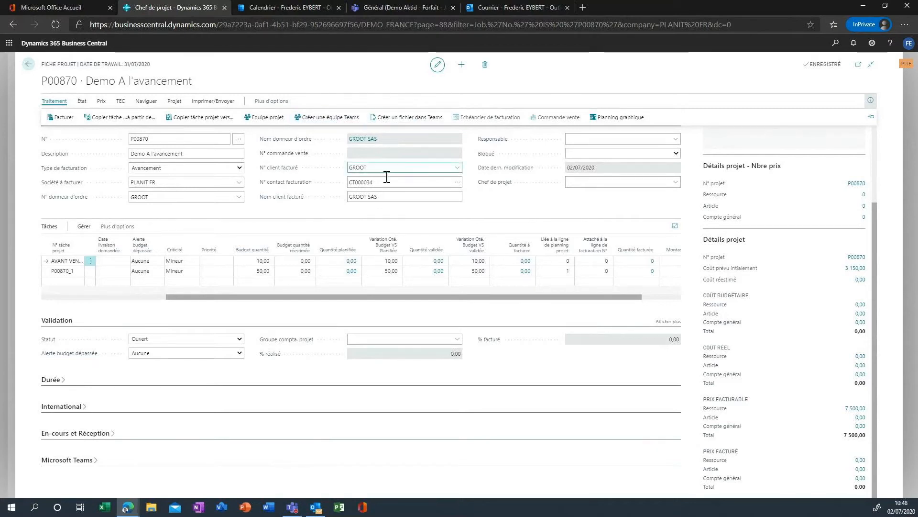
pyautogui.click(425, 191)
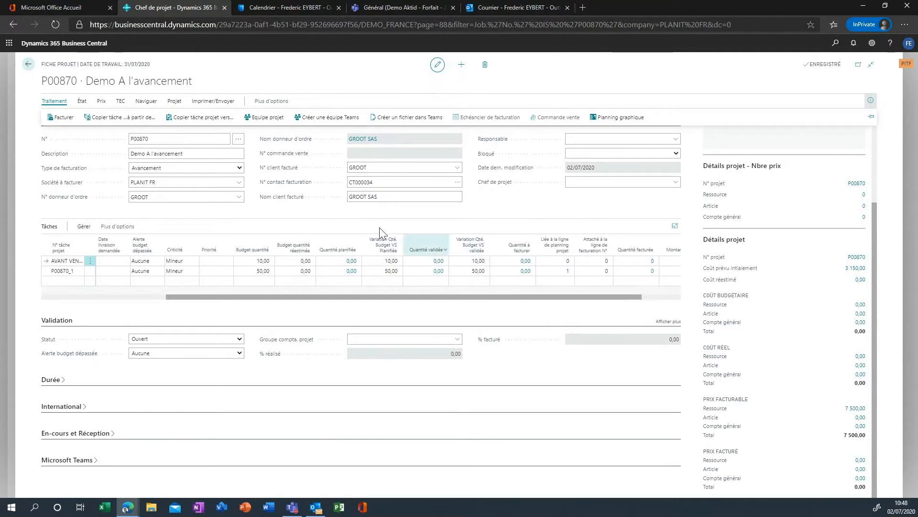
pyautogui.click(325, 121)
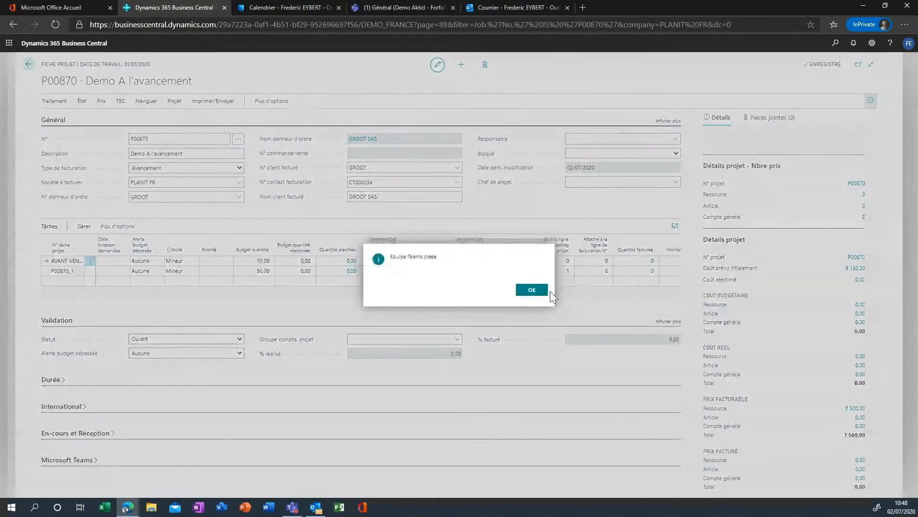
pyautogui.click(532, 290)
pyautogui.click(406, 7)
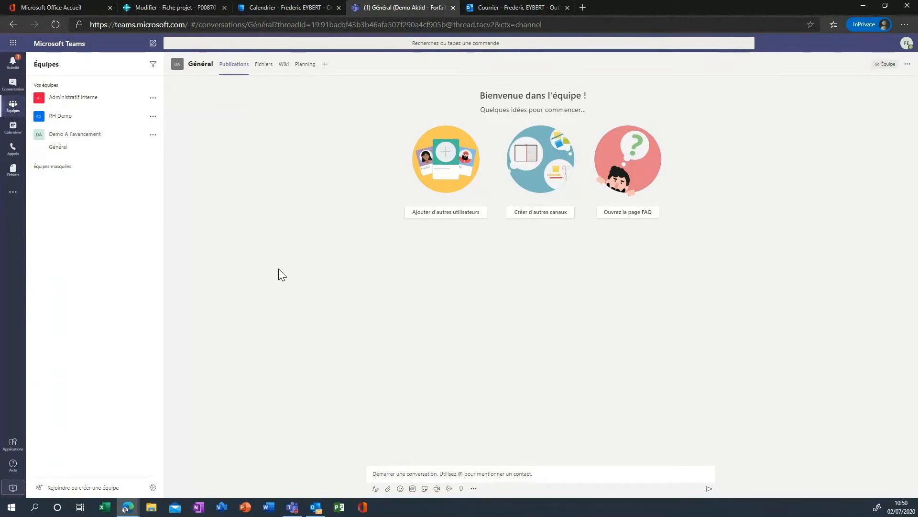
# - Return to the project card in Business Central and examine its Teams reference and channel fields and its attachments
pyautogui.click(162, 8)
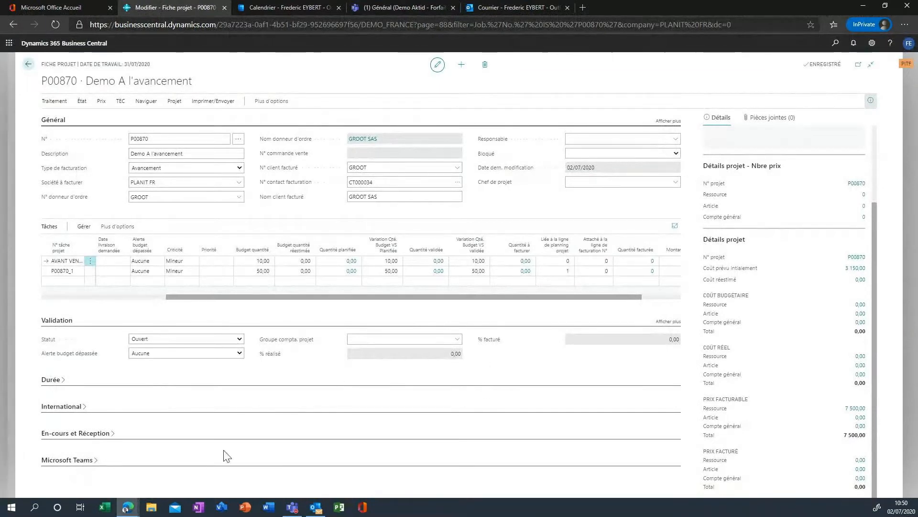
pyautogui.click(72, 460)
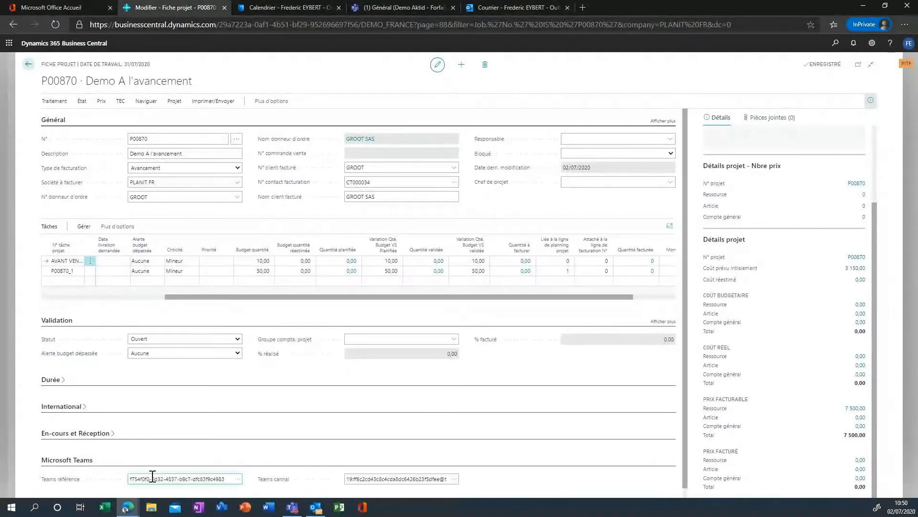
pyautogui.click(389, 478)
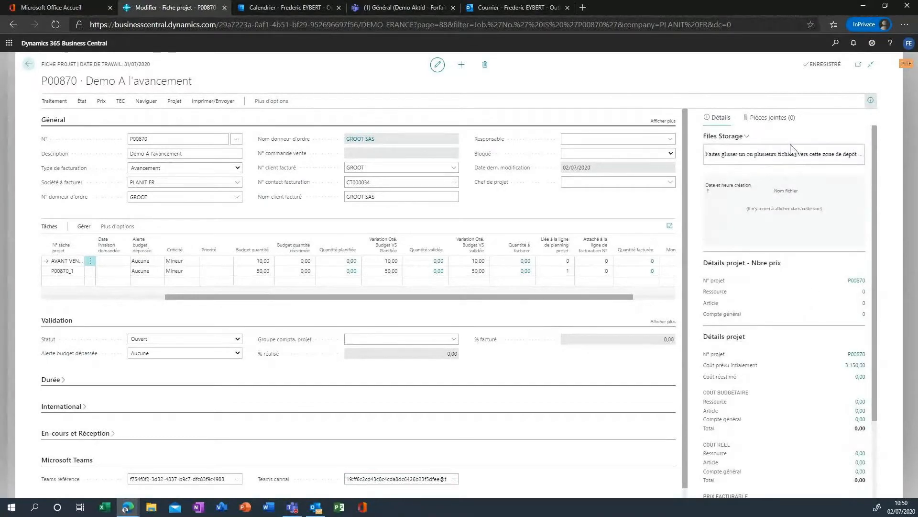
pyautogui.click(769, 119)
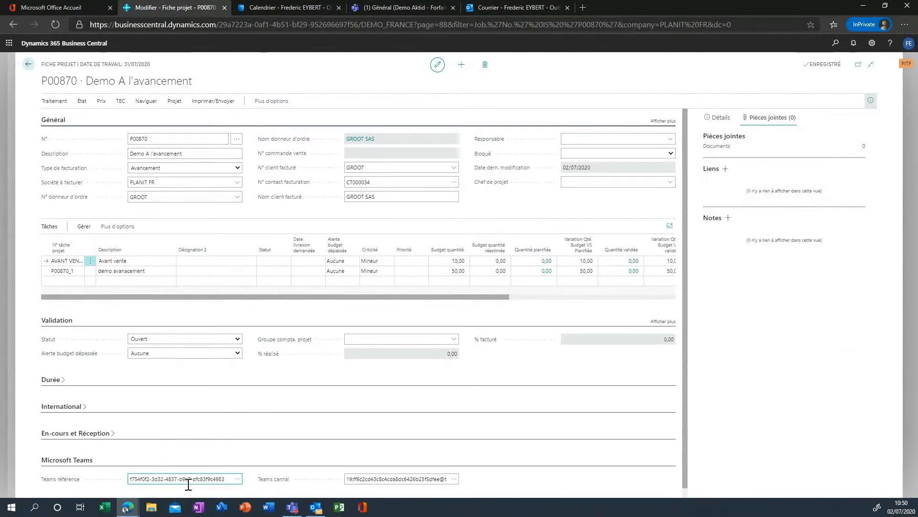
pyautogui.click(72, 460)
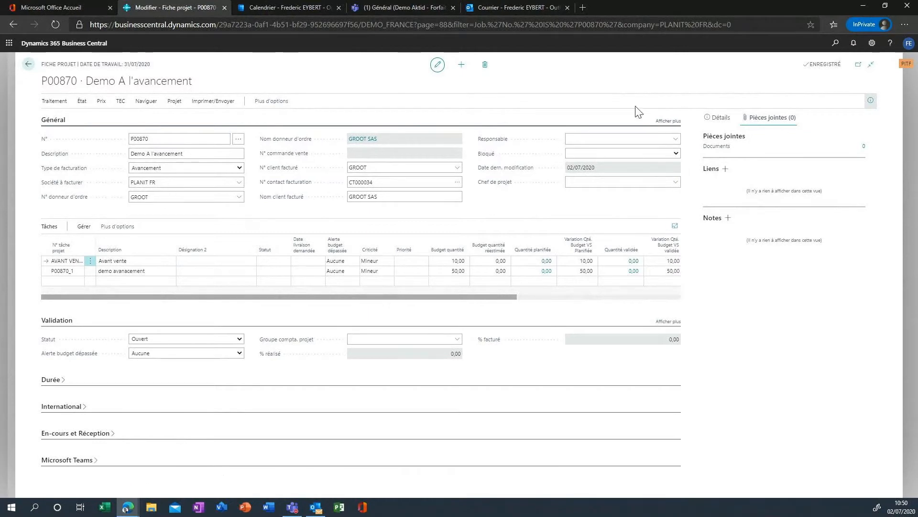
# - Switch to Microsoft Teams and copy the link to the Demo A l'avancement team
pyautogui.click(397, 6)
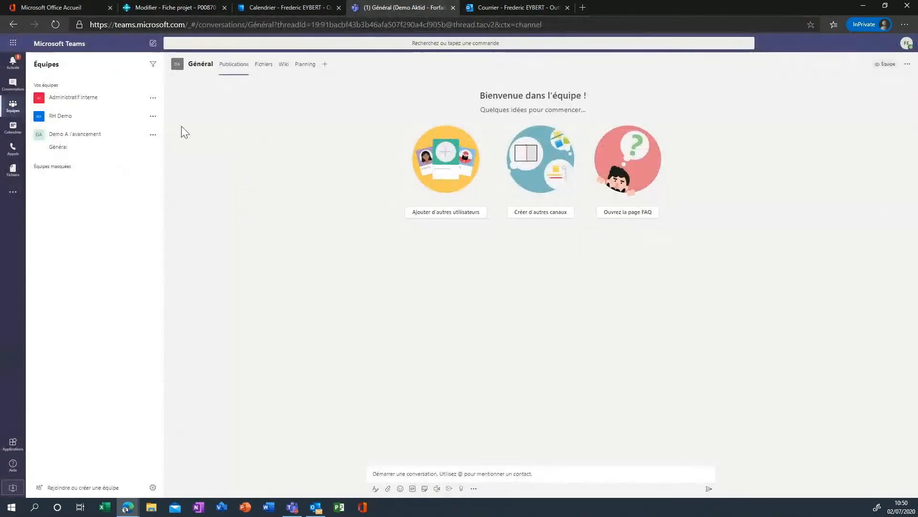
pyautogui.click(152, 136)
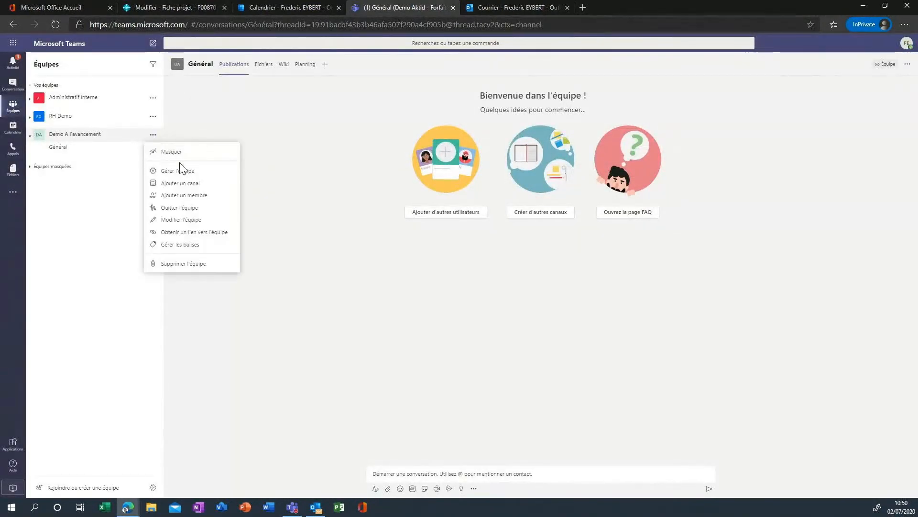
pyautogui.click(201, 233)
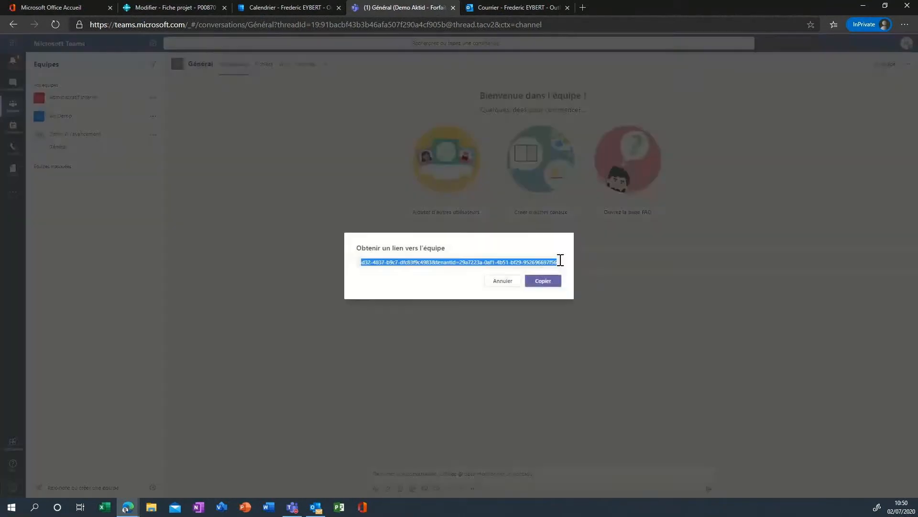
pyautogui.click(546, 281)
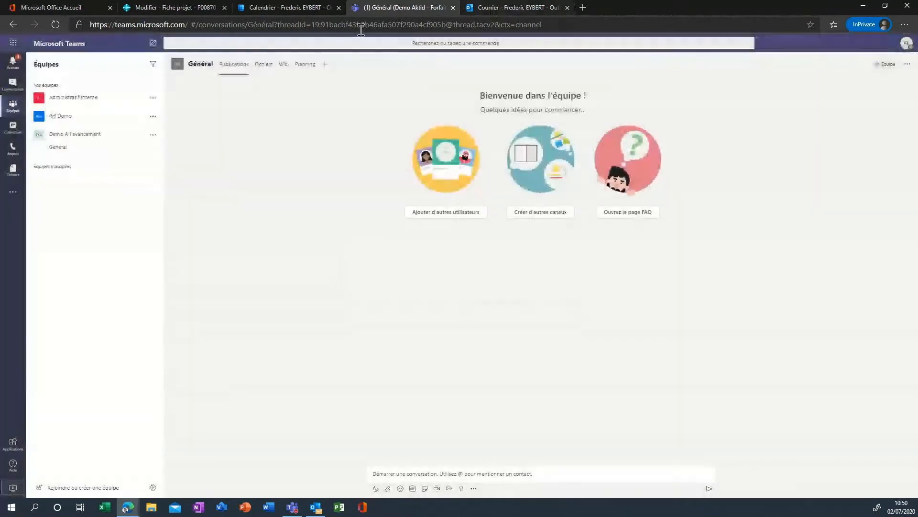
# - Return to the project card in Business Central and attach the copied team link with the description "Nom du projet"
pyautogui.click(190, 7)
pyautogui.click(725, 168)
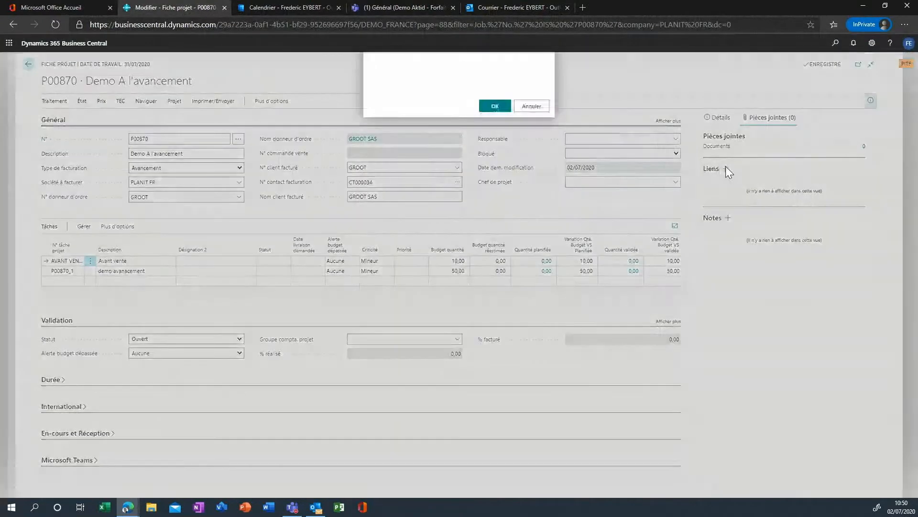
pyautogui.hotkey('ctrl', 'v')
pyautogui.click(496, 105)
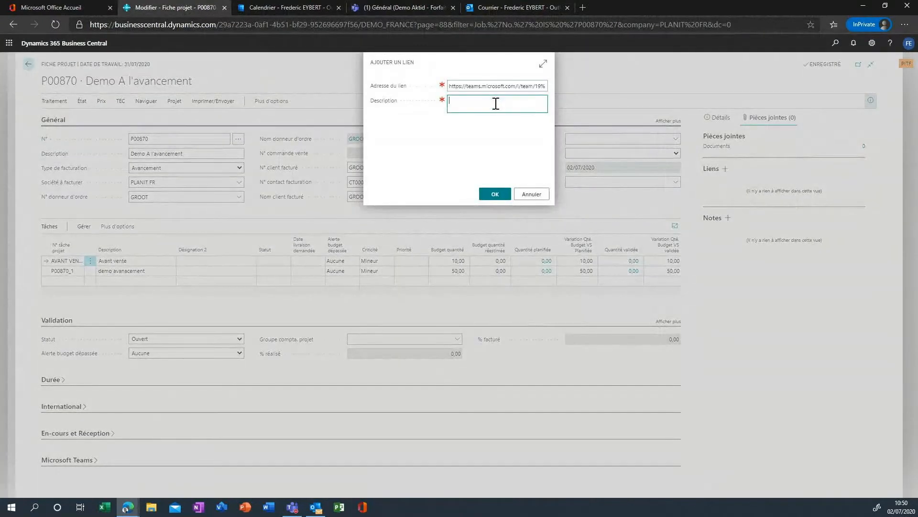
pyautogui.write('Nom du projet')
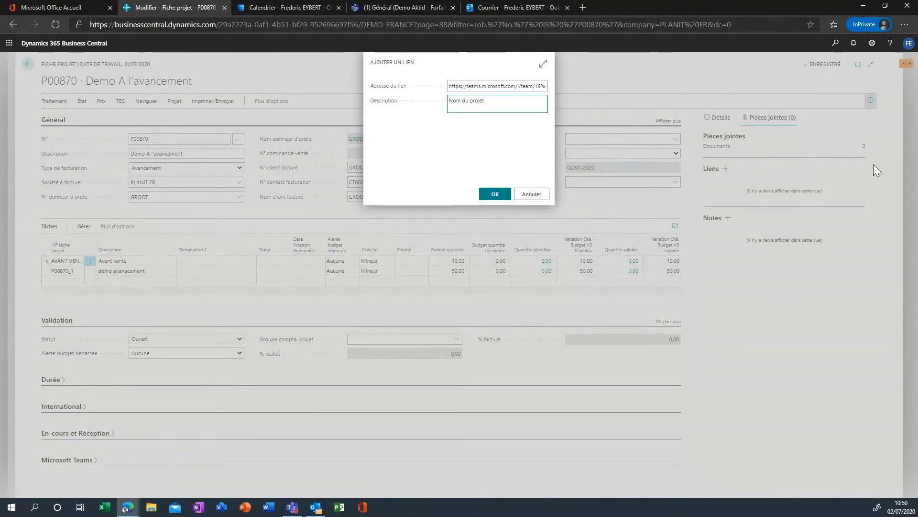
pyautogui.click(495, 194)
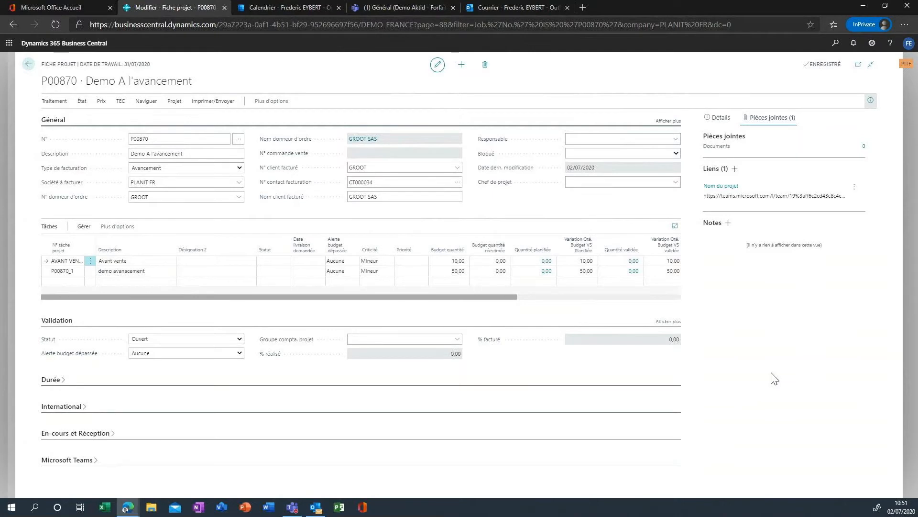
# - Examine the project's cost and price details, and view the graphical planning opened for project P00870
pyautogui.click(721, 121)
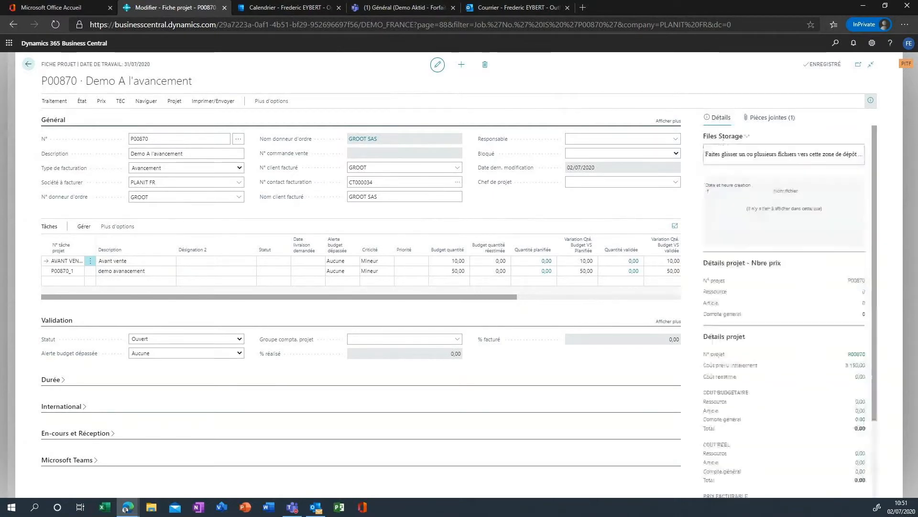
pyautogui.scroll(-2, 834, 397)
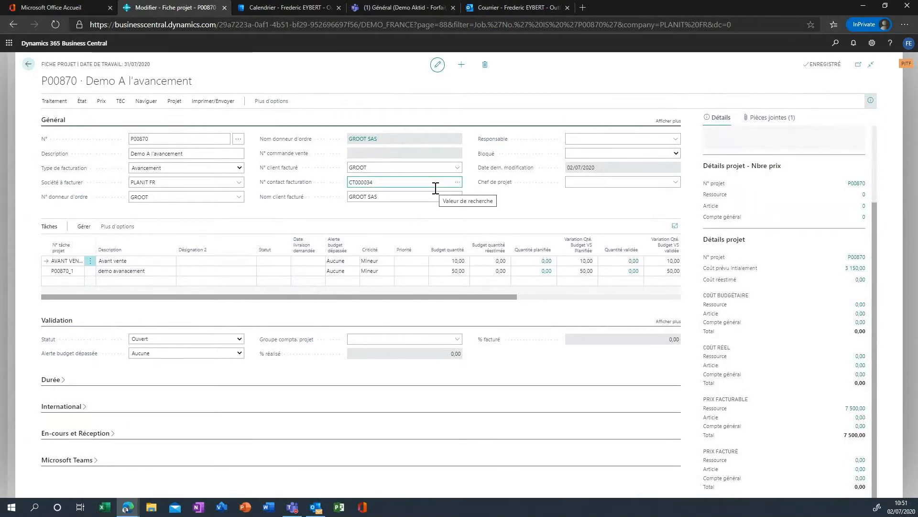
pyautogui.click(55, 102)
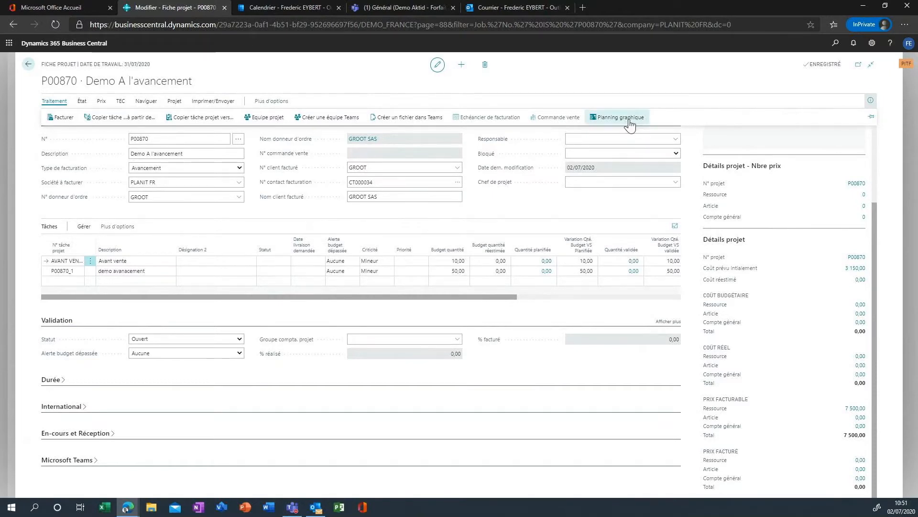
pyautogui.click(595, 119)
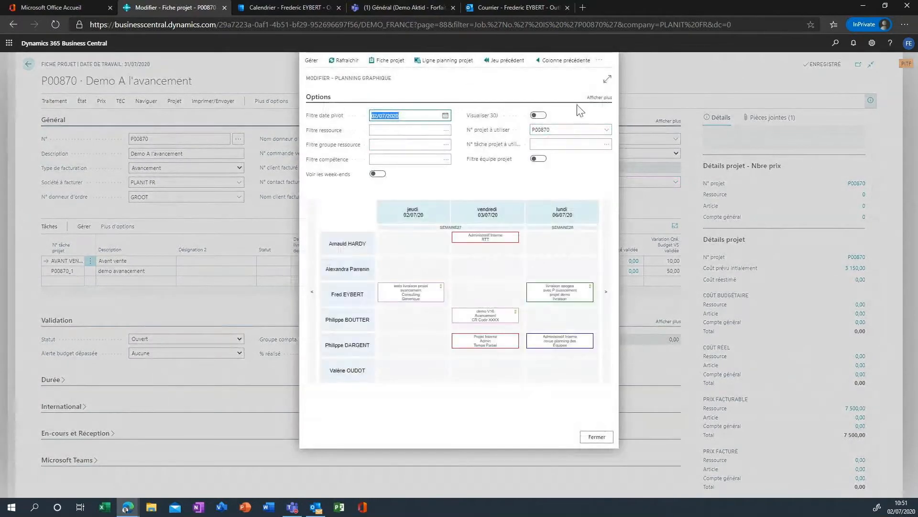
pyautogui.click(605, 81)
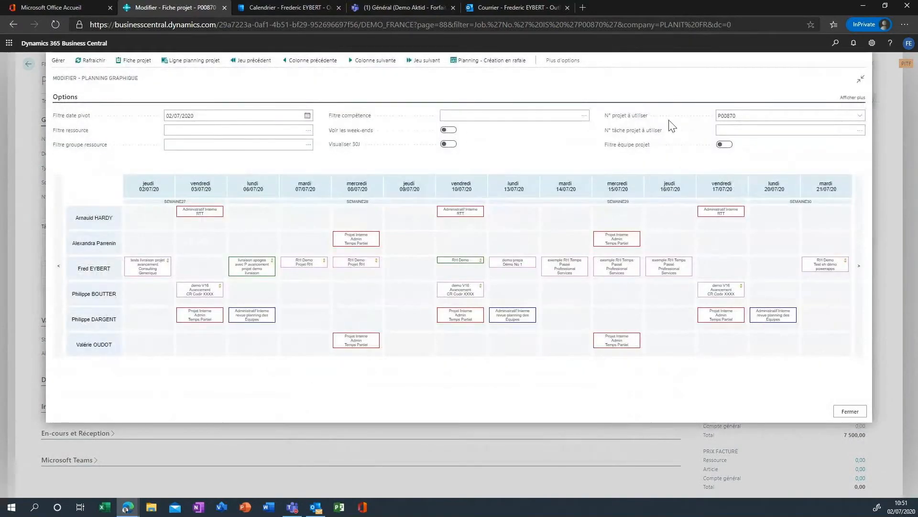
pyautogui.moveTo(726, 116); pyautogui.dragTo(749, 116)
pyautogui.click(844, 414)
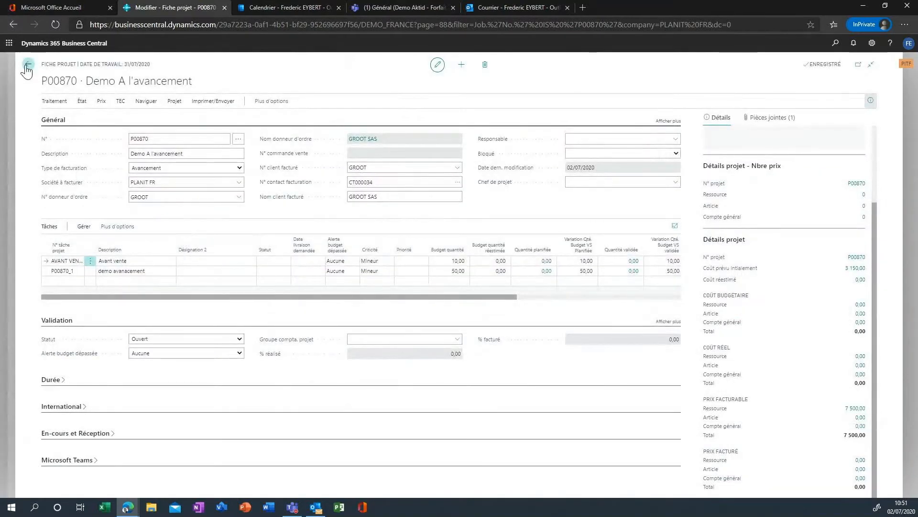
# - Leave the project card and its quote, view the general graphical planning, and return to the home page
pyautogui.click(29, 65)
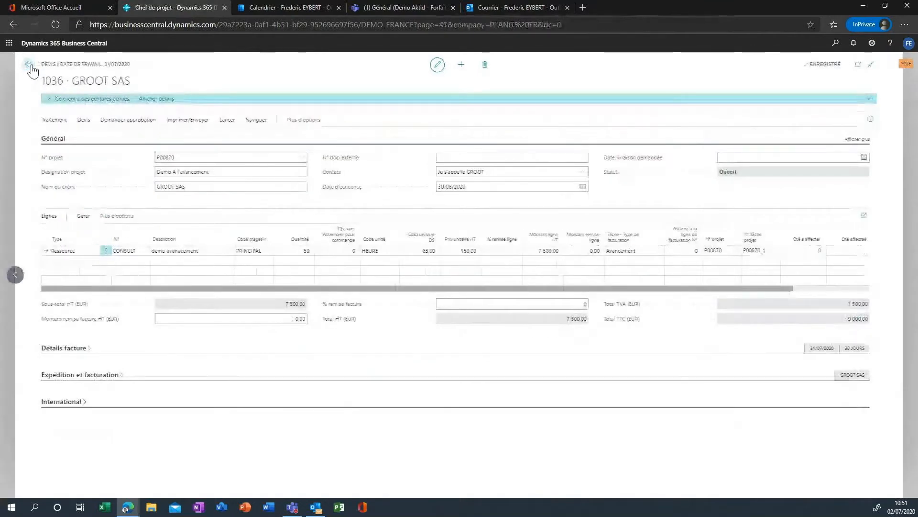
pyautogui.click(29, 65)
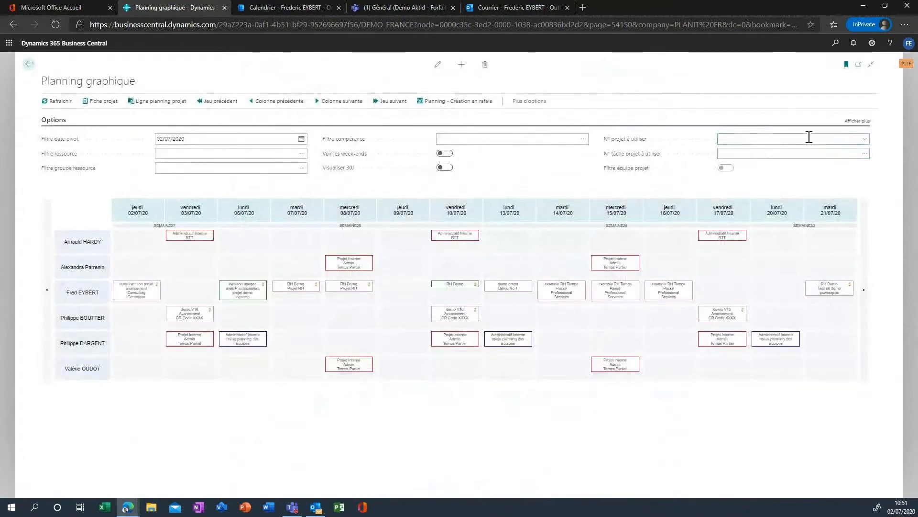
pyautogui.click(27, 64)
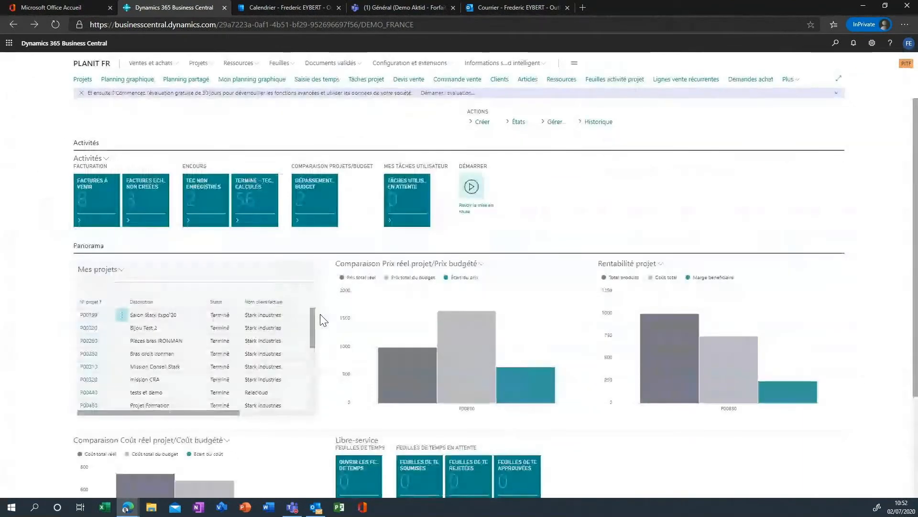
pyautogui.click(124, 78)
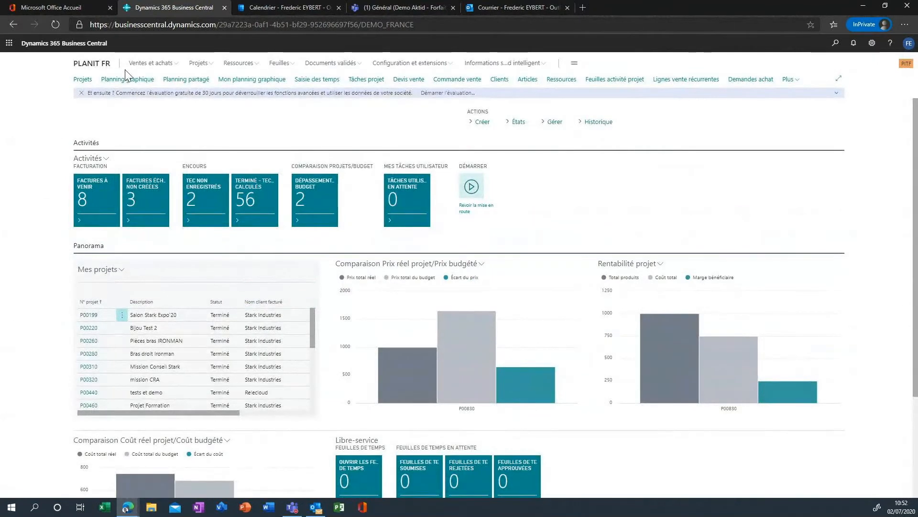
# - Open the personal graphical planning at full width and browse through its following months
pyautogui.click(257, 82)
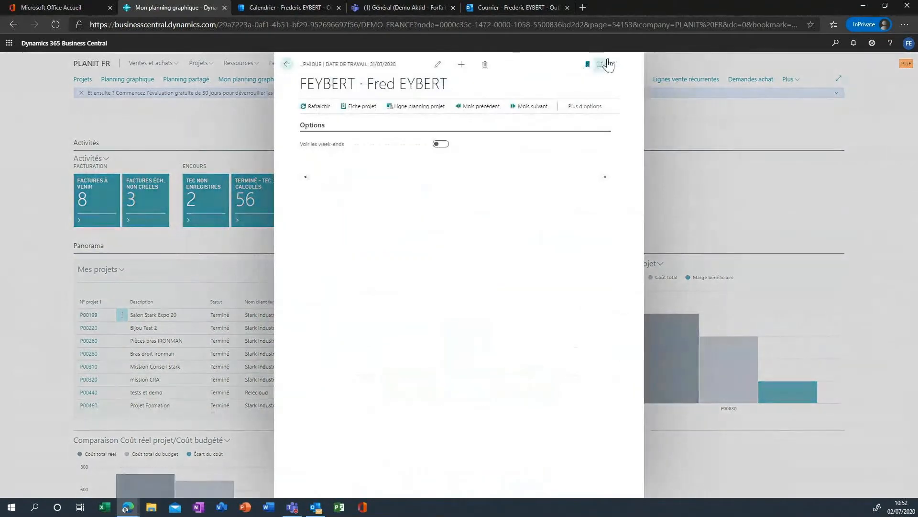
pyautogui.click(614, 68)
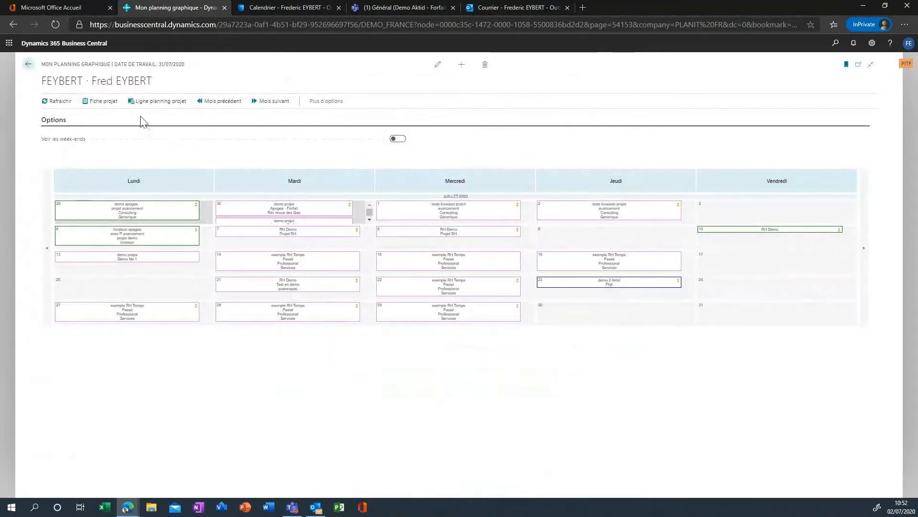
pyautogui.click(864, 247)
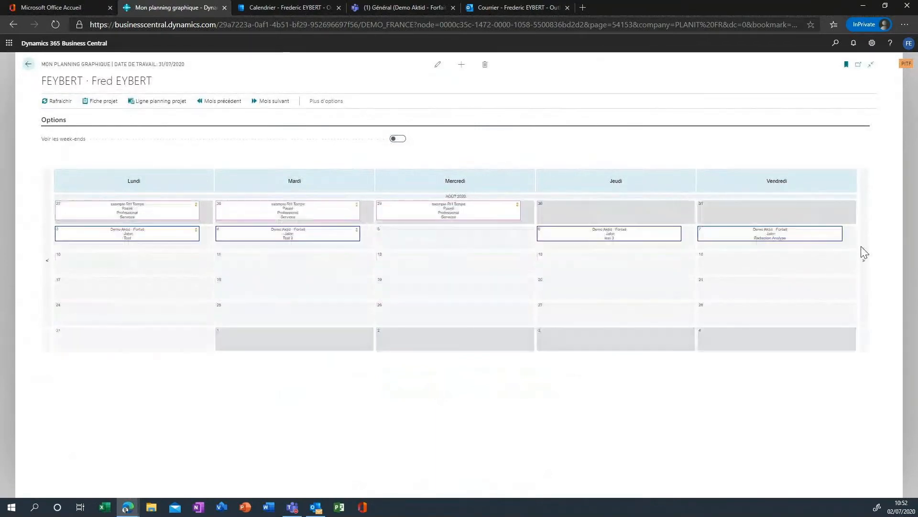
pyautogui.click(863, 248)
pyautogui.click(863, 248)
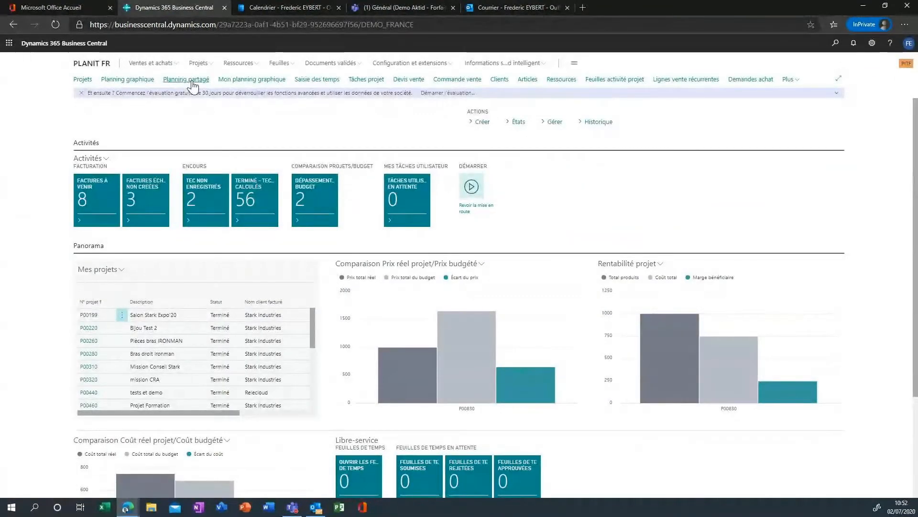
# - Try to open the shared planning, and open the graphical planning of all resources instead
pyautogui.click(192, 82)
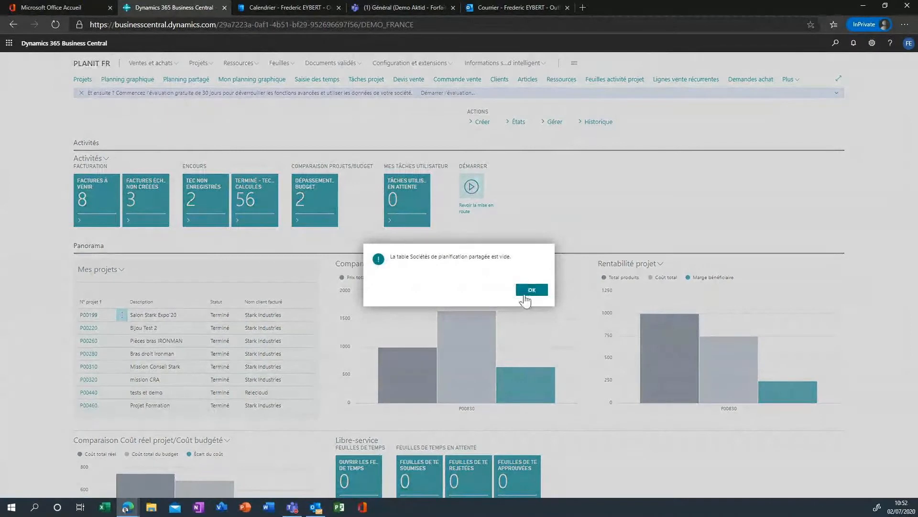
pyautogui.click(508, 299)
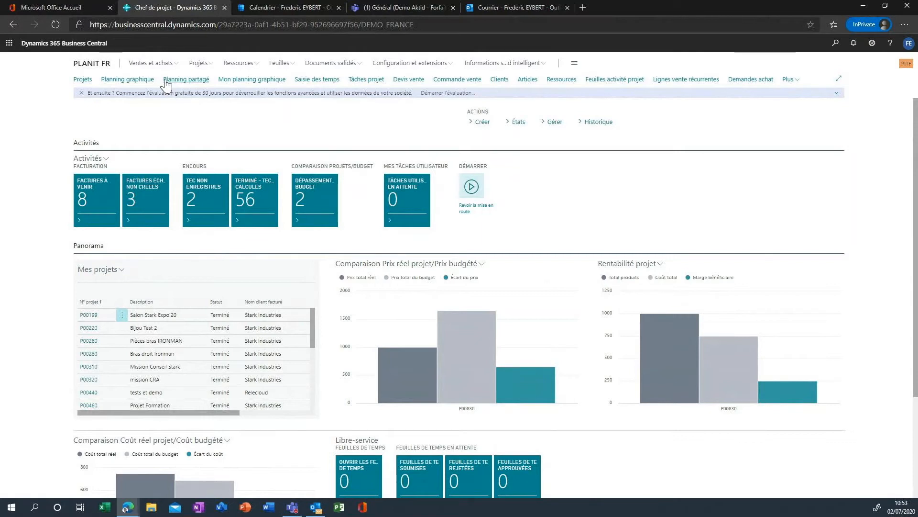
pyautogui.click(131, 80)
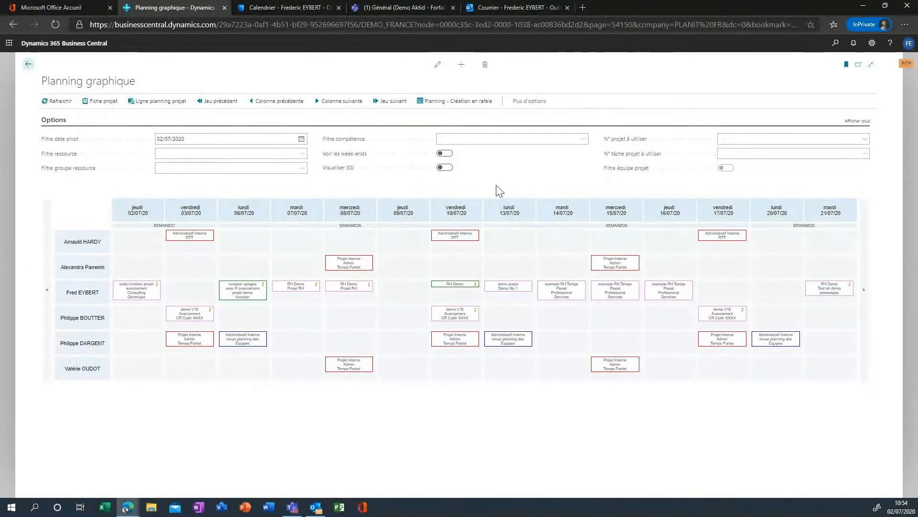
# - Examine the owners and members of the Demo A l'avancement team in Microsoft Teams, and view the Outlook calendar
pyautogui.click(410, 8)
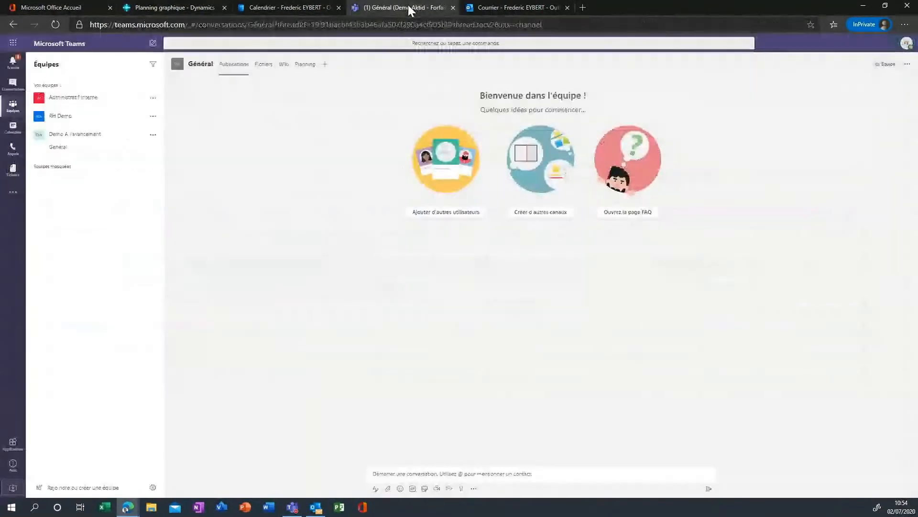
pyautogui.click(103, 137)
pyautogui.click(153, 135)
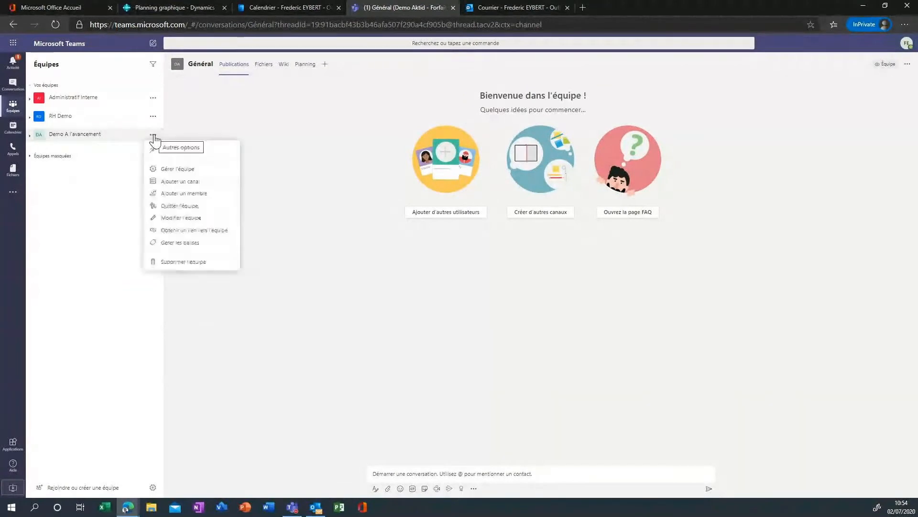
pyautogui.click(199, 172)
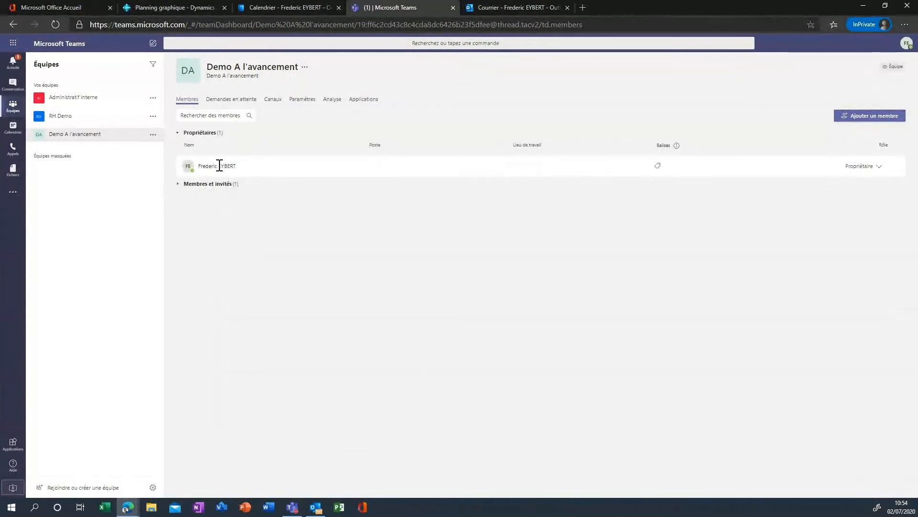
pyautogui.click(178, 184)
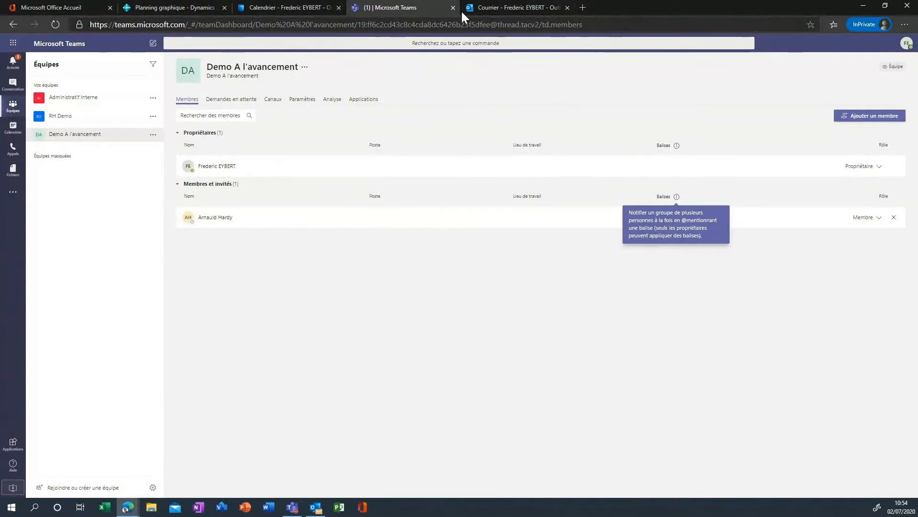
pyautogui.click(289, 7)
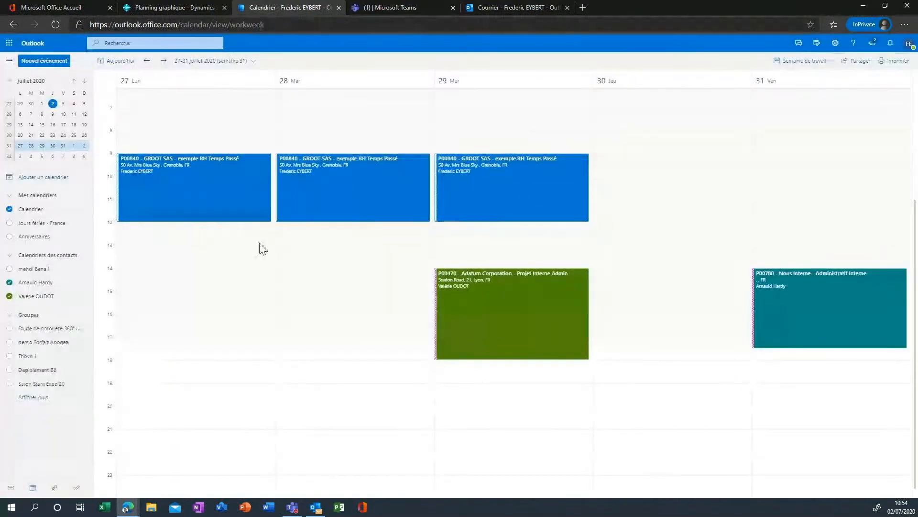
# - Return to the graphical planning in Business Central and set its pivot date filter to 31/07/2020
pyautogui.click(156, 7)
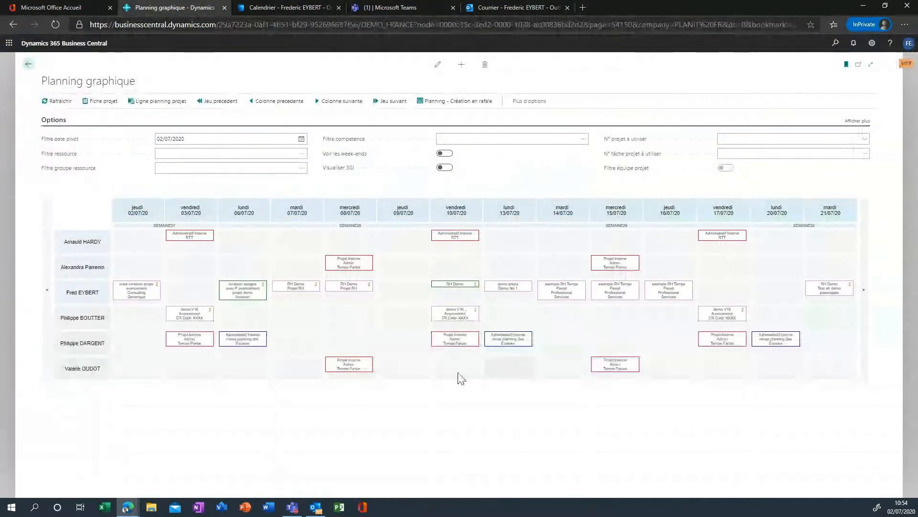
pyautogui.rightClick(282, 245)
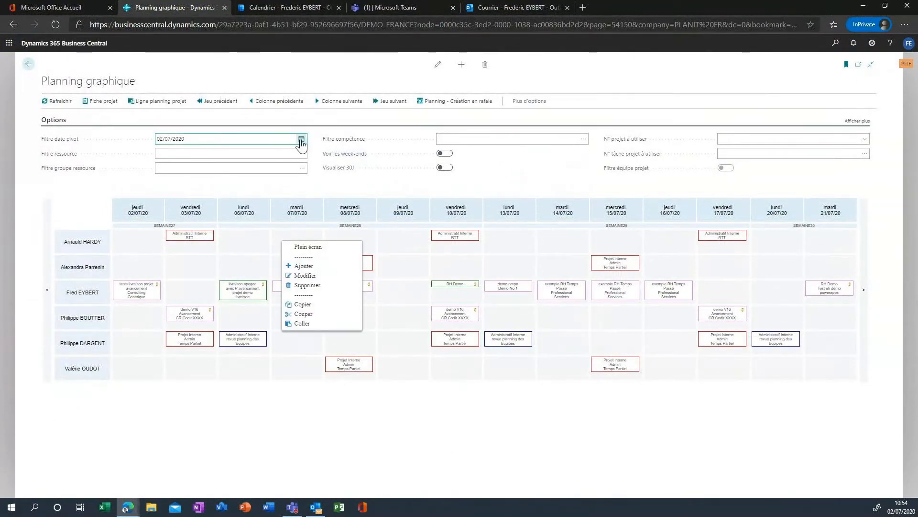
pyautogui.moveTo(207, 139); pyautogui.dragTo(141, 139)
pyautogui.write('t')
pyautogui.press('Tab')
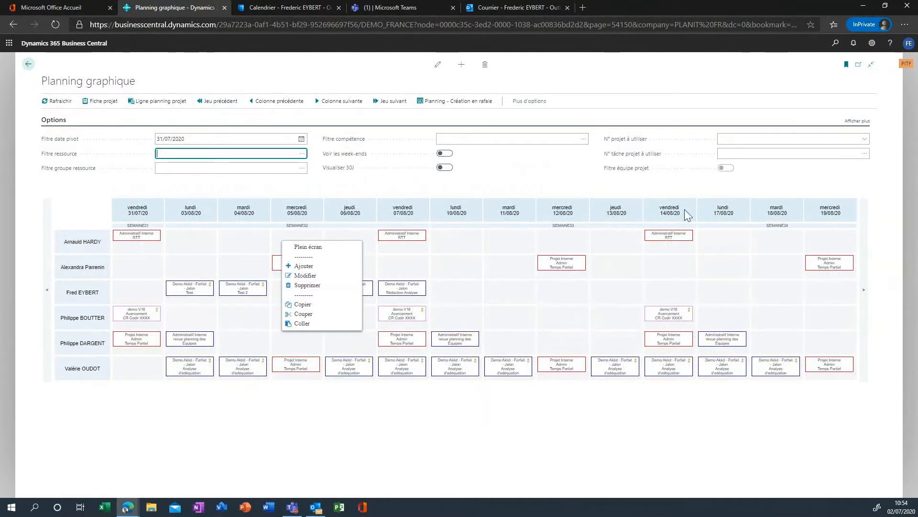
# - Add a planning line on 04/08/2020 for the first resource, using project P00870 and task AVANT VENTE
pyautogui.click(258, 249)
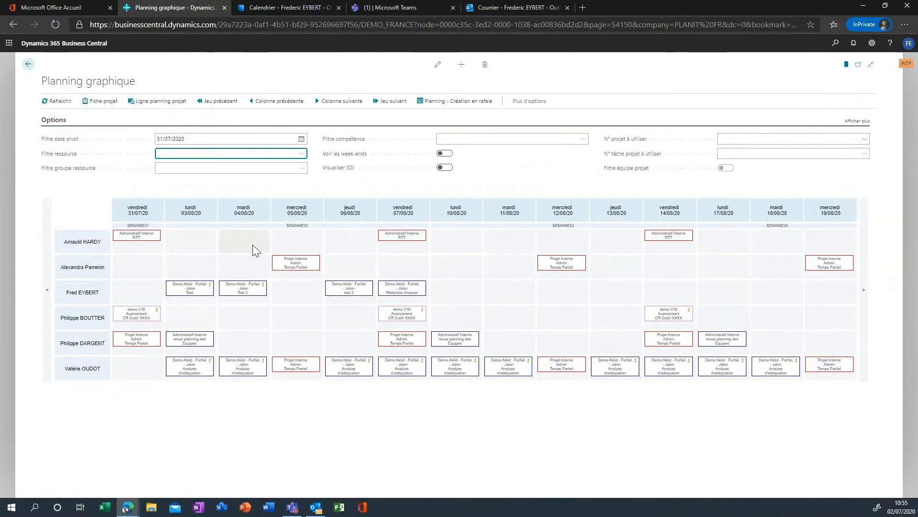
pyautogui.rightClick(253, 245)
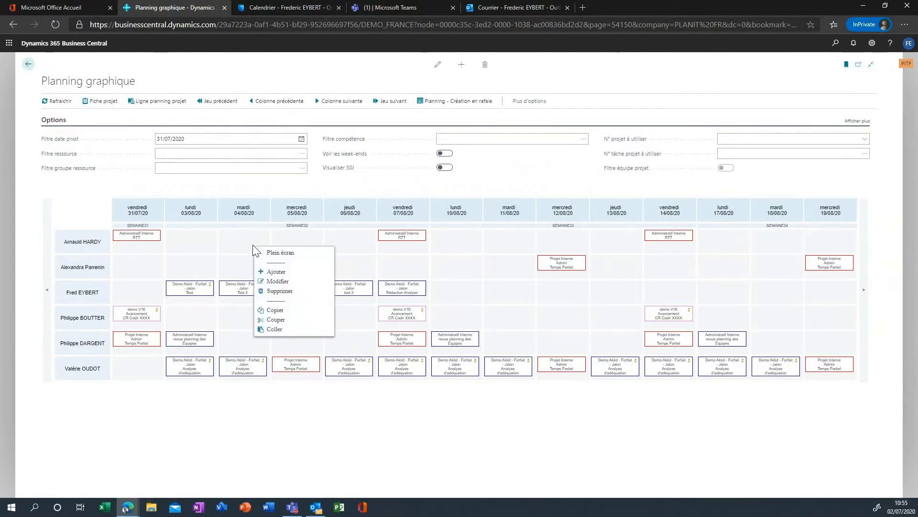
pyautogui.click(285, 276)
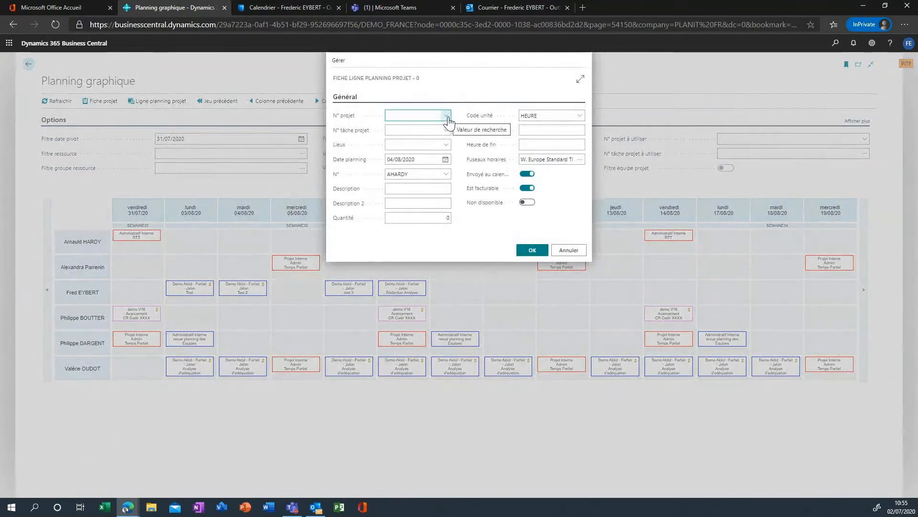
pyautogui.click(447, 117)
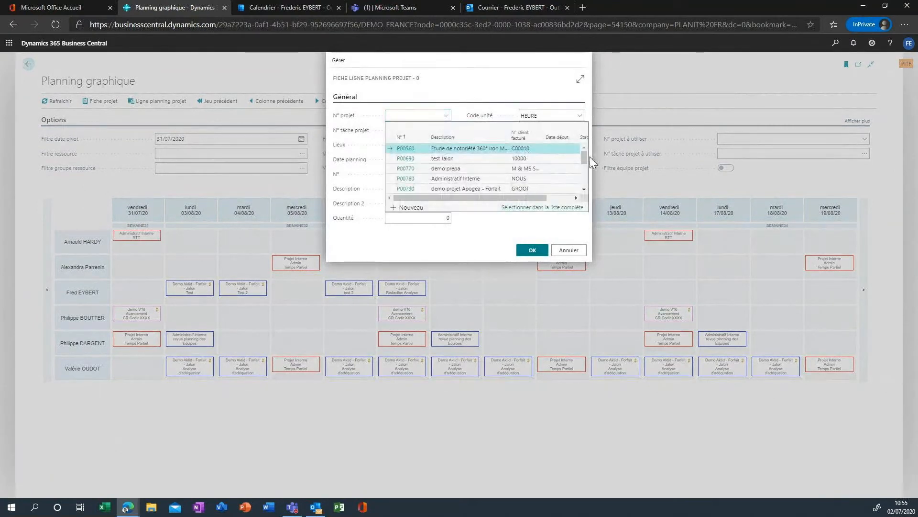
pyautogui.scroll(-3, 586, 158)
pyautogui.click(550, 187)
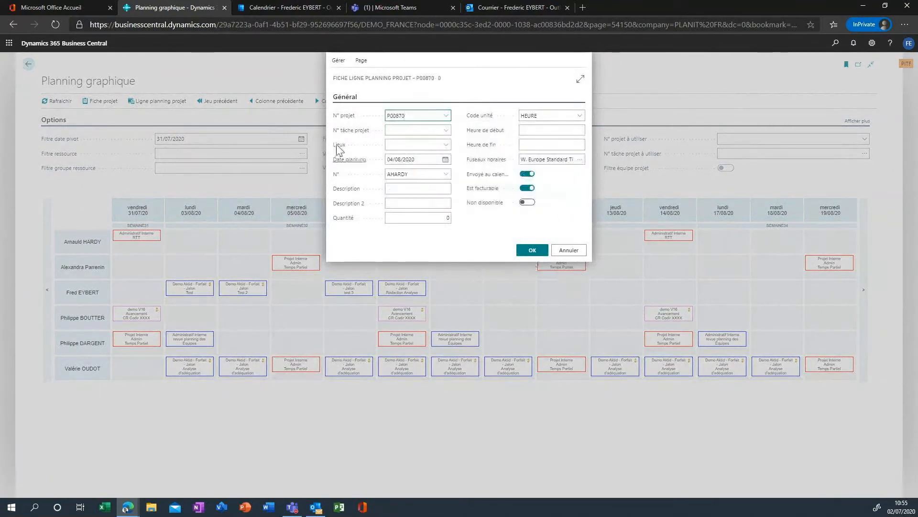
pyautogui.click(445, 131)
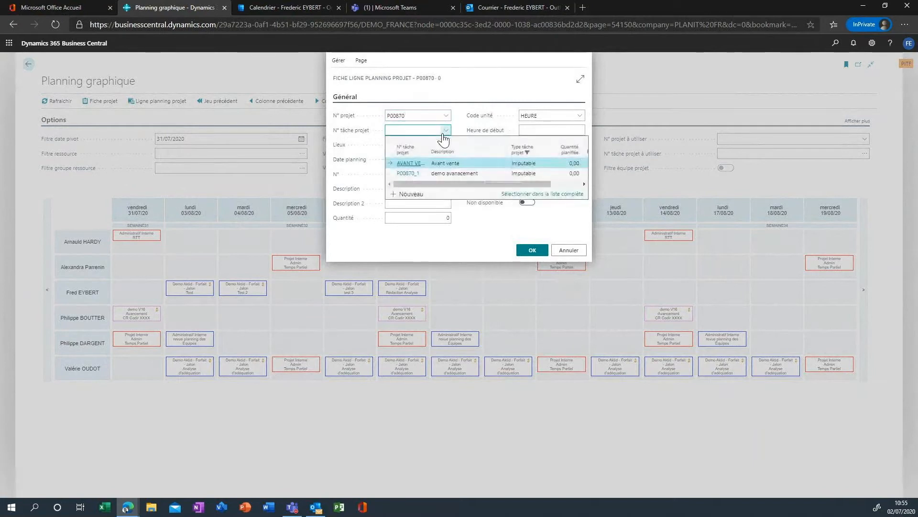
pyautogui.click(436, 165)
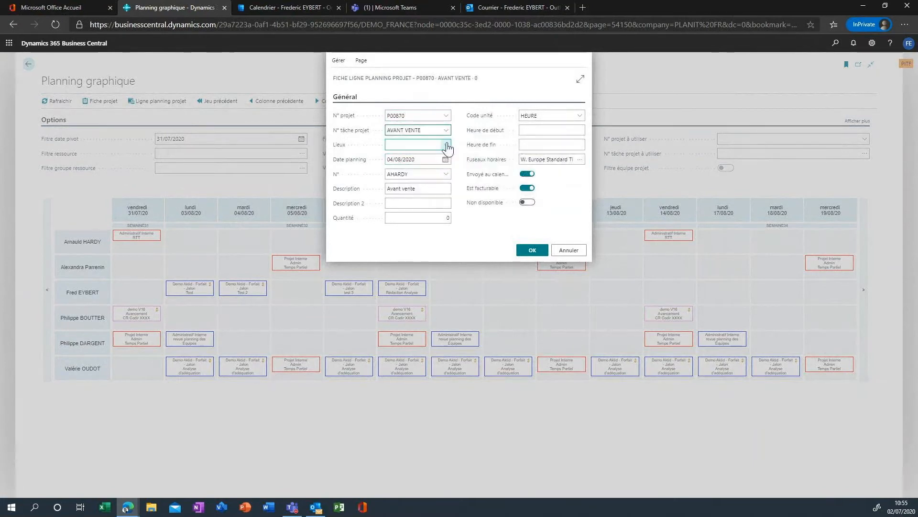
# - Set the planning line's location to CLIENT and its second description to "1er rdv"
pyautogui.click(447, 145)
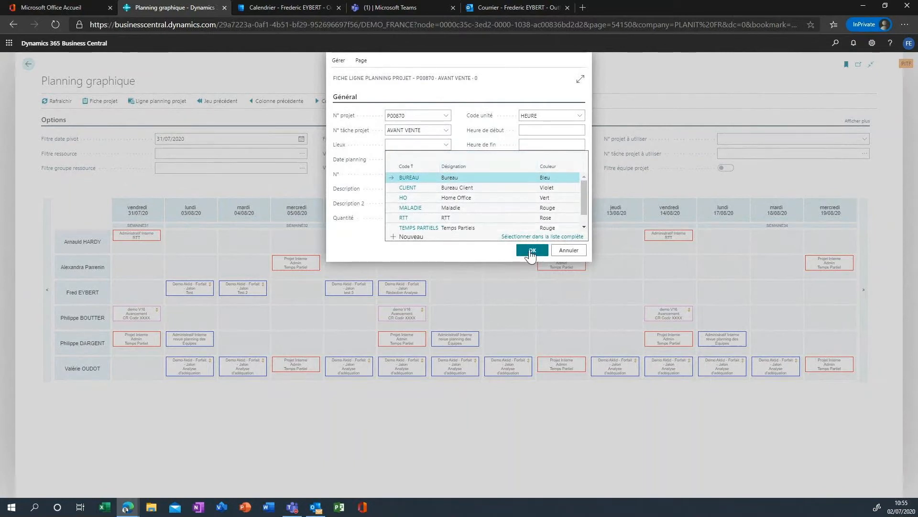
pyautogui.click(522, 237)
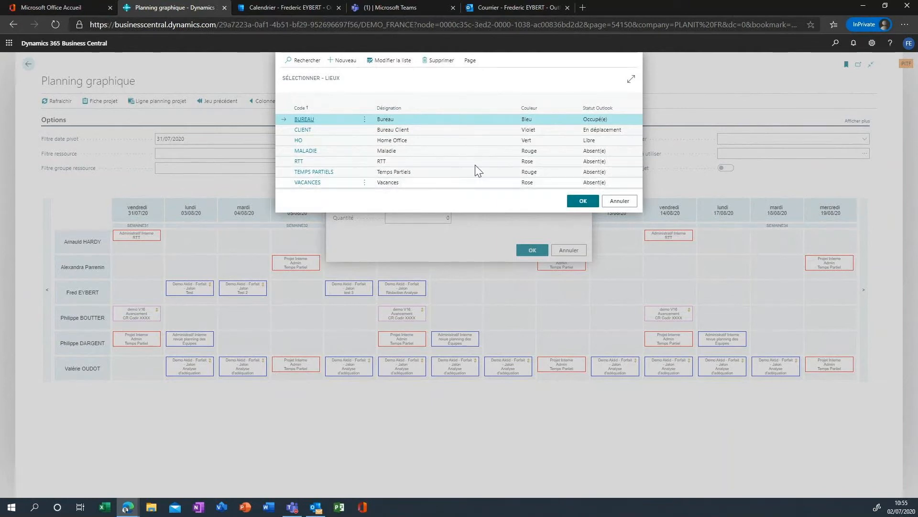
pyautogui.click(452, 131)
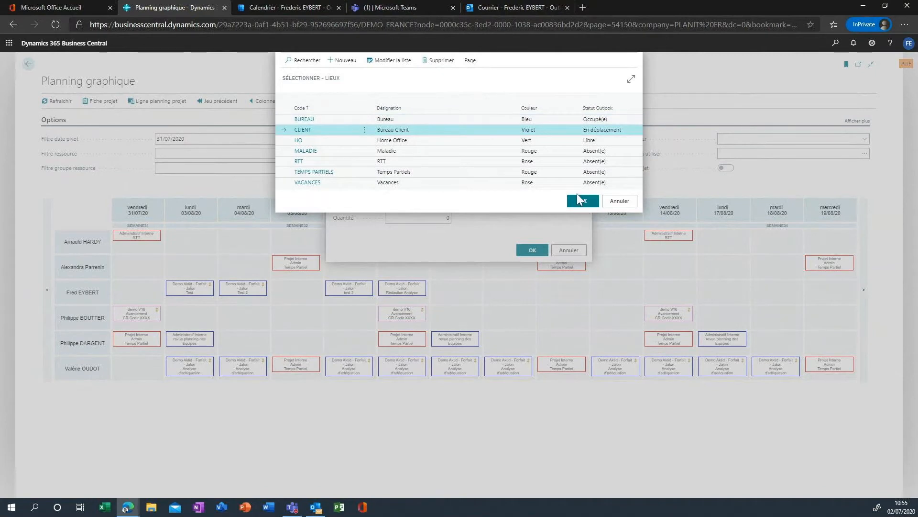
pyautogui.click(579, 202)
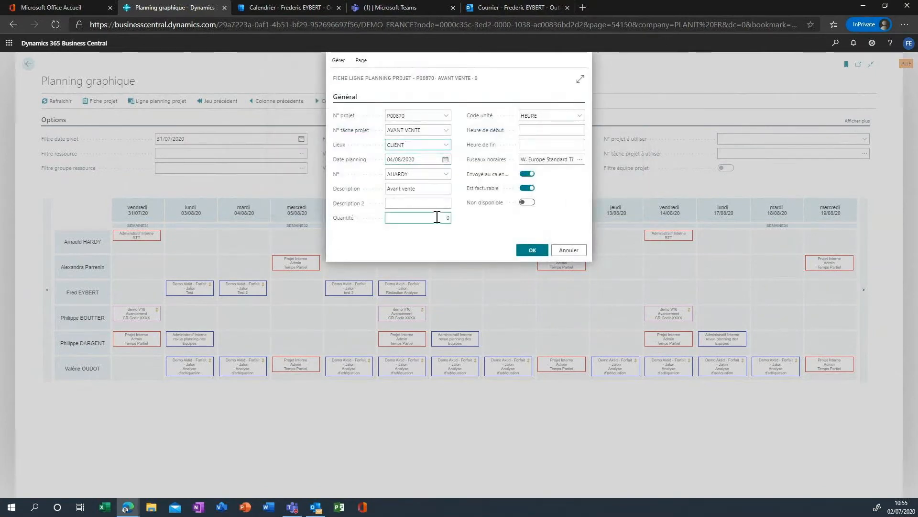
pyautogui.click(418, 203)
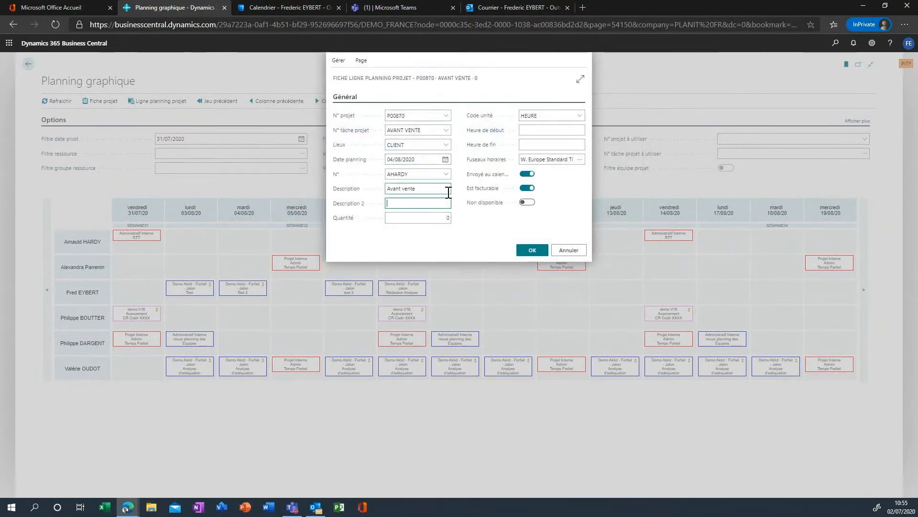
pyautogui.write('1er rdv')
pyautogui.press('Tab')
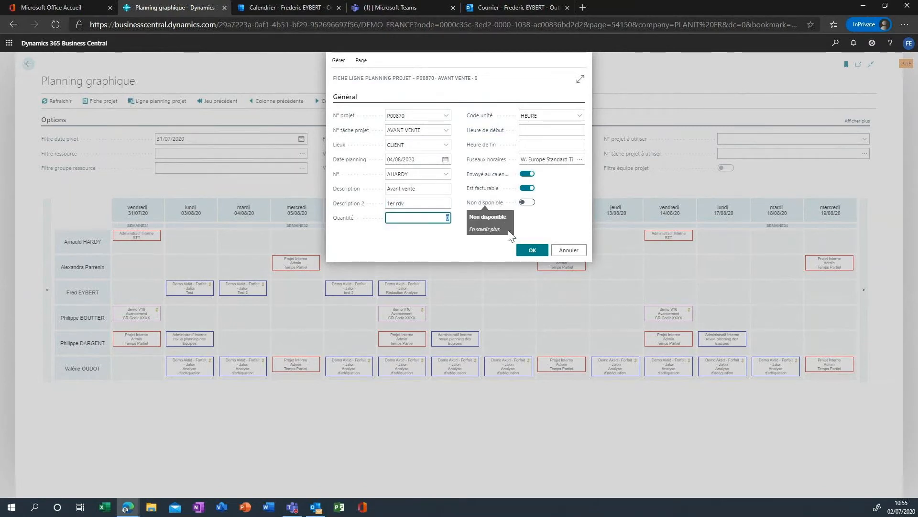
# - Schedule the planning line from 10:00 to 12:00, make it non-billable, and confirm it
pyautogui.click(534, 130)
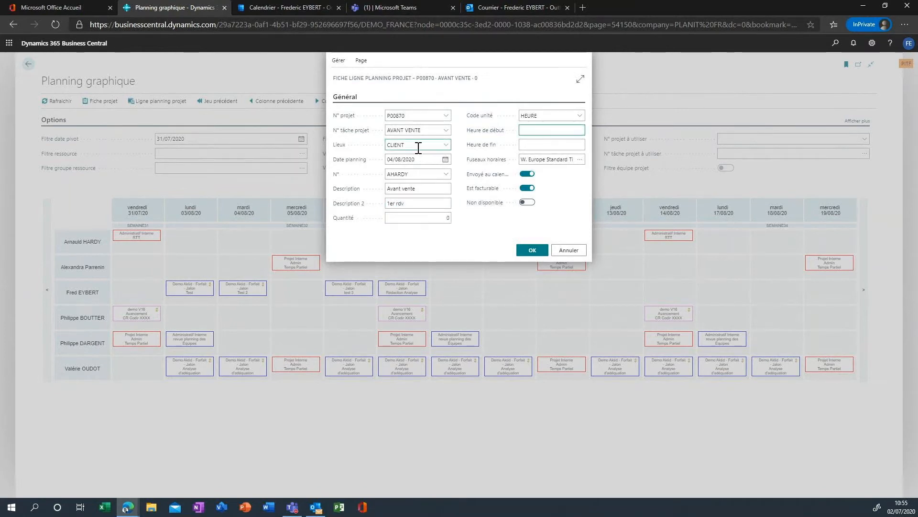
pyautogui.write('10')
pyautogui.press('Tab')
pyautogui.write('12')
pyautogui.press('Tab')
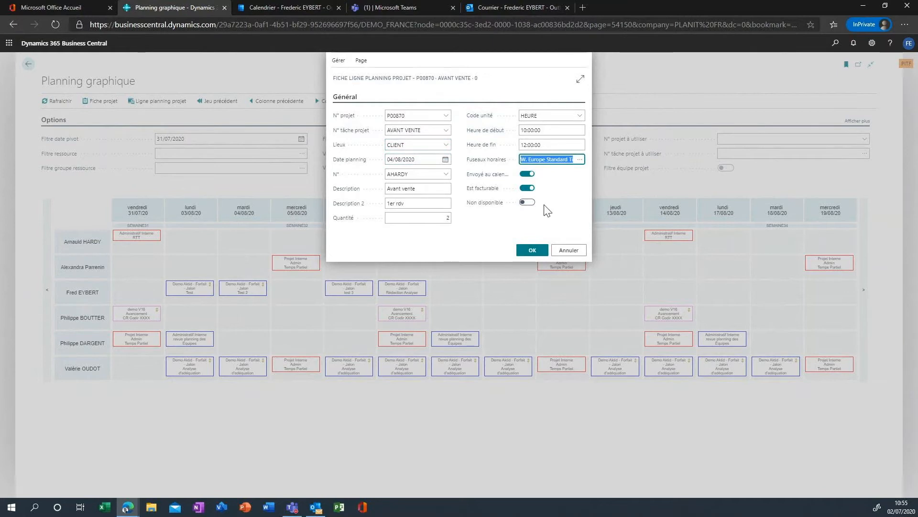
pyautogui.click(526, 188)
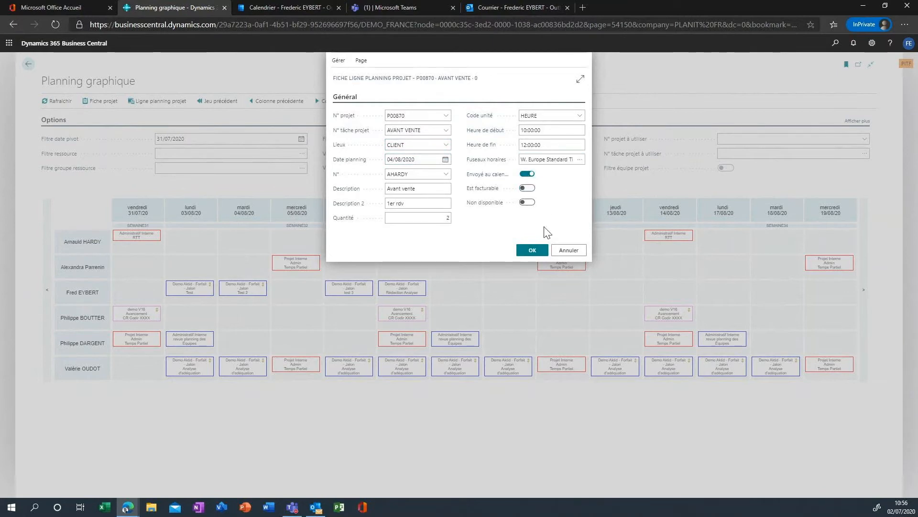
pyautogui.click(533, 251)
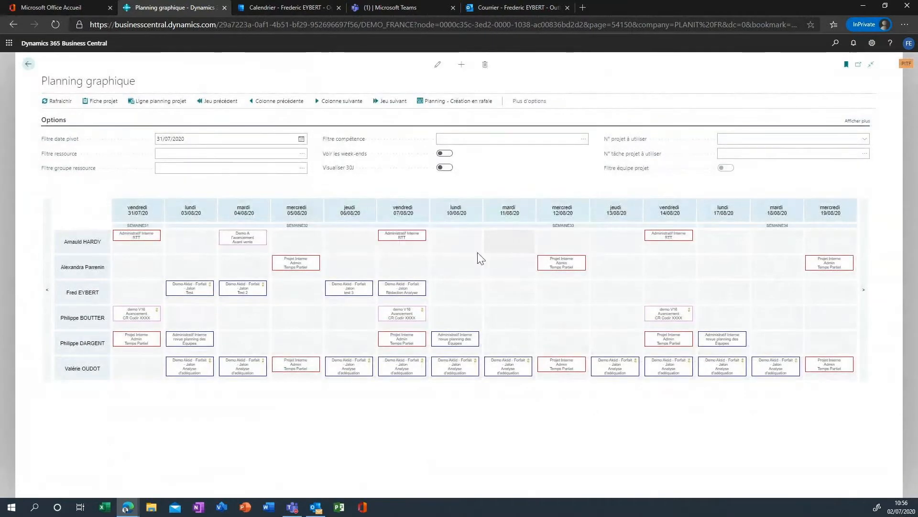
# - Examine the new planning line's details, and check the week of 3–7 August 2020 in the Outlook calendar
pyautogui.moveTo(246, 238)
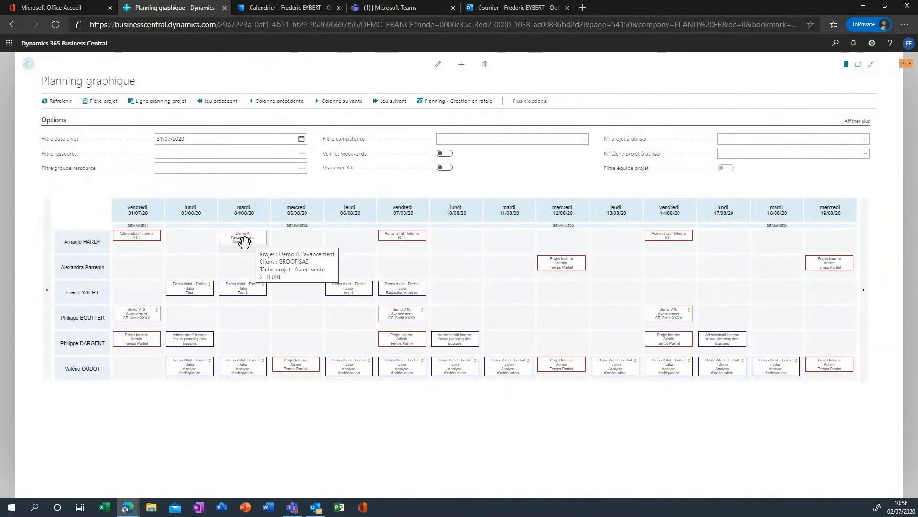
pyautogui.click(279, 7)
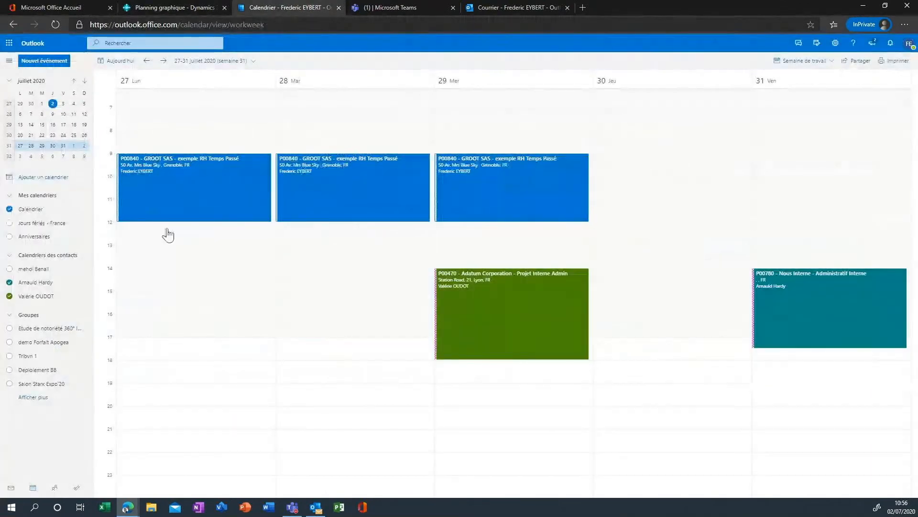
pyautogui.click(20, 157)
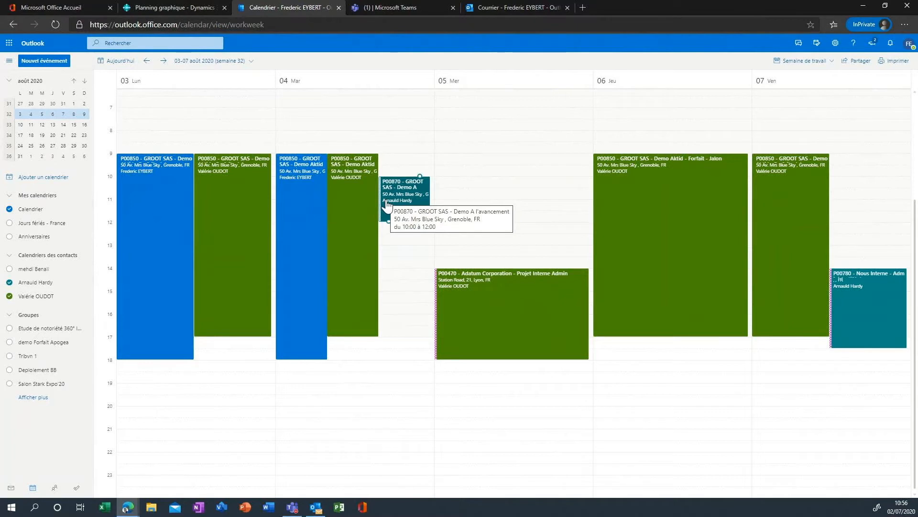
# - Draft a calendar event titled "2nd rdv" on 12/08/2020 from 09:00 to 11:00 in the full event form
pyautogui.click(21, 125)
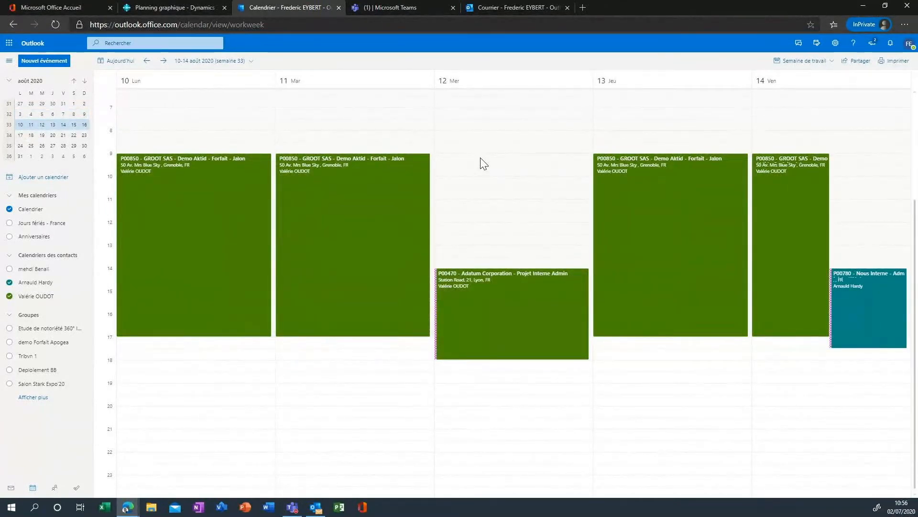
pyautogui.click(481, 158)
pyautogui.click(480, 157)
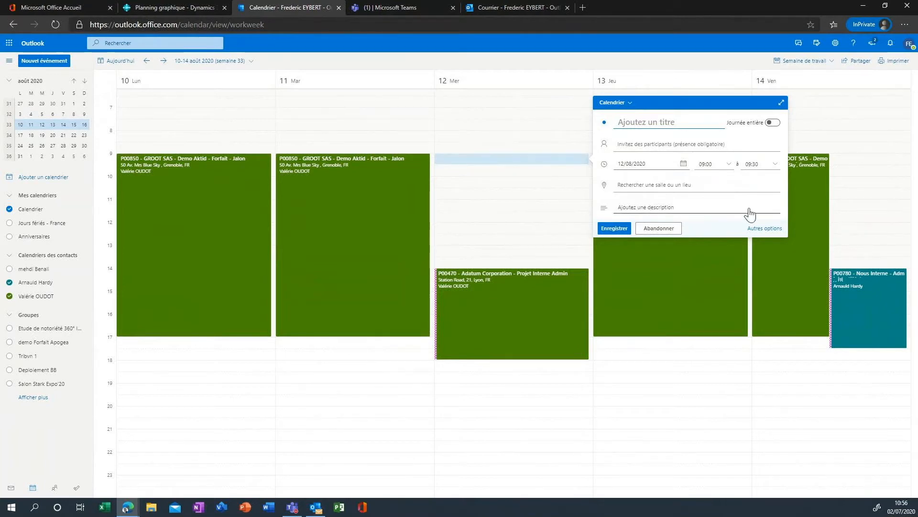
pyautogui.click(765, 229)
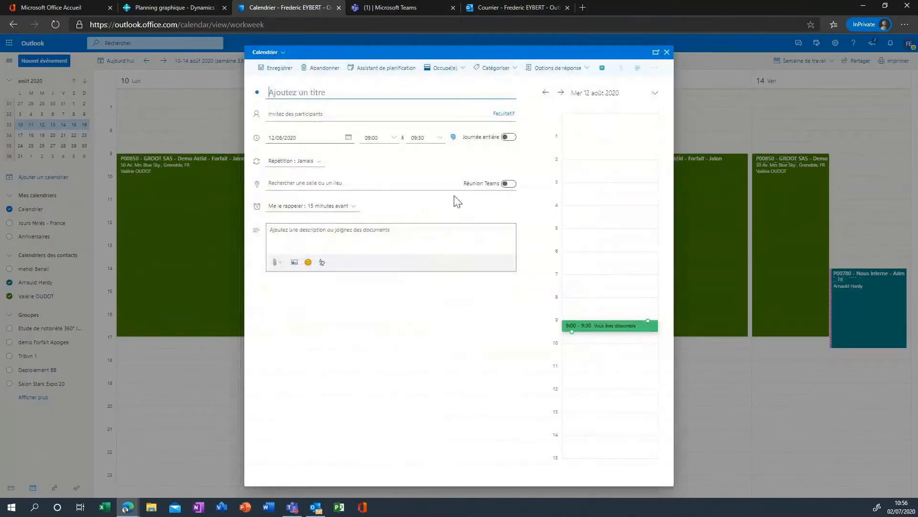
pyautogui.write('2nd rdv')
pyautogui.press('Tab')
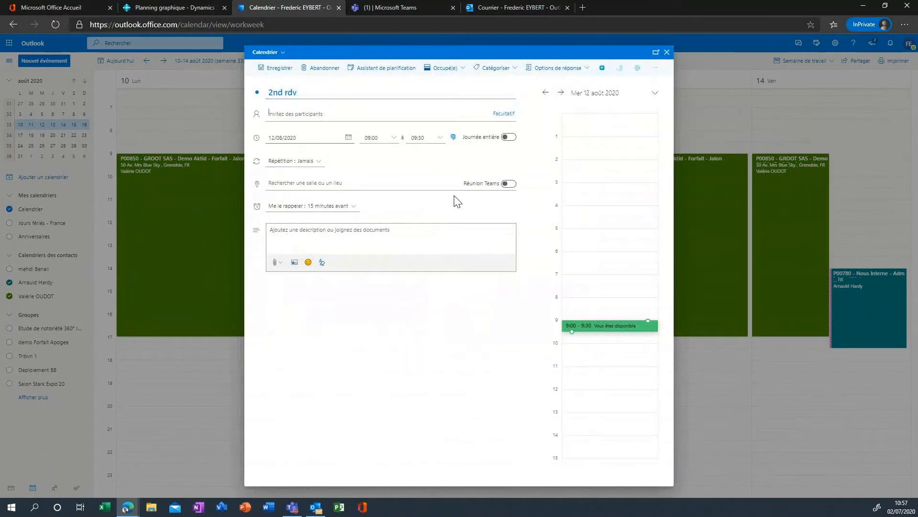
pyautogui.click(443, 138)
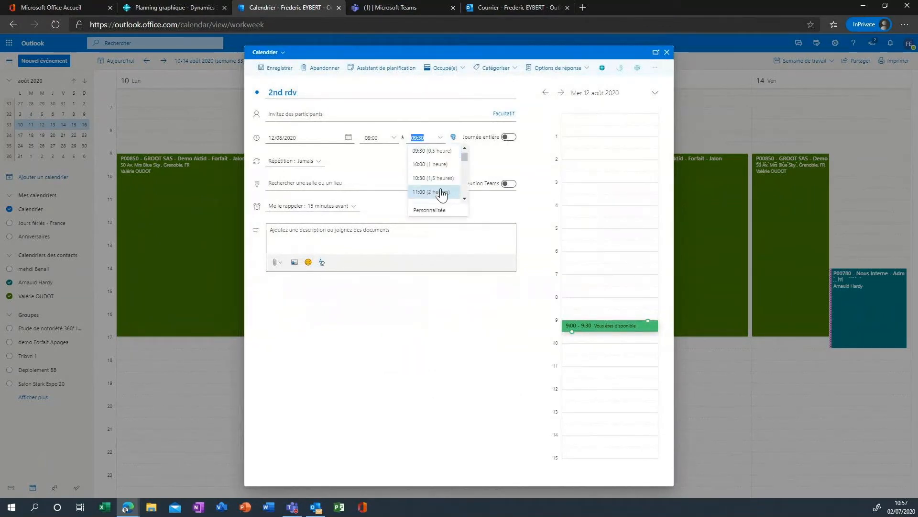
pyautogui.click(441, 192)
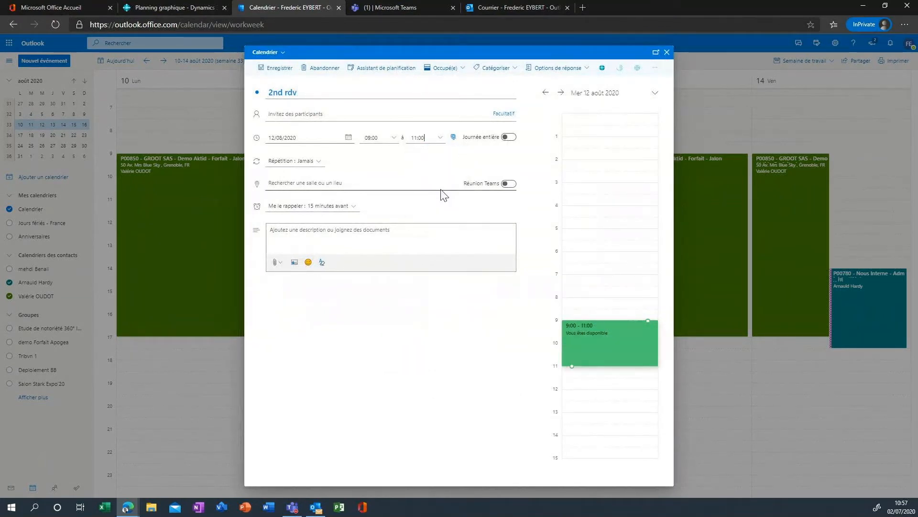
# - Link the event to Business Central with customer GROOT, project P00870 and task AVANT VENTE
pyautogui.click(601, 68)
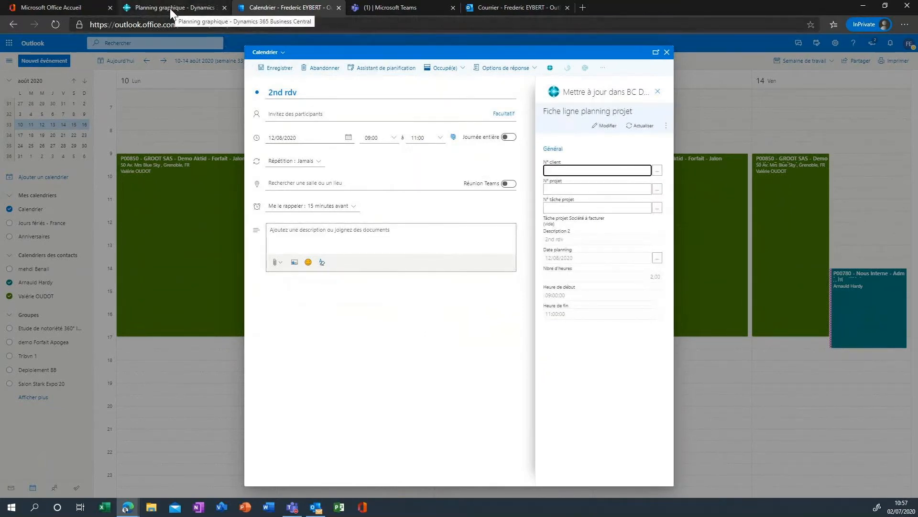
pyautogui.click(658, 171)
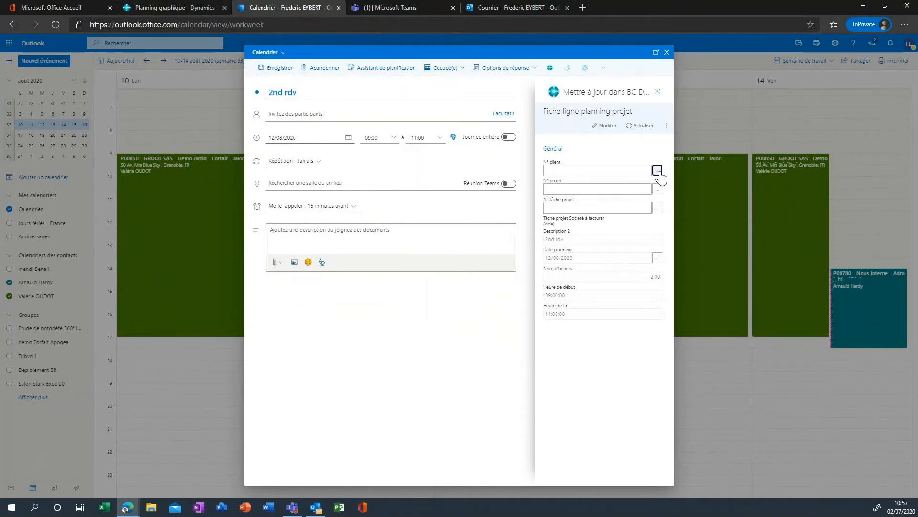
pyautogui.click(658, 171)
pyautogui.click(616, 187)
pyautogui.click(658, 191)
pyautogui.click(660, 196)
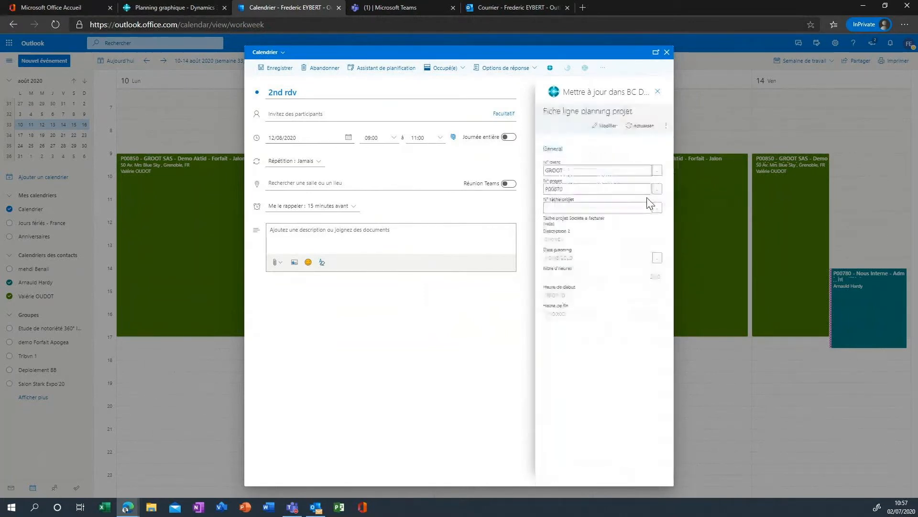
pyautogui.click(657, 209)
pyautogui.click(609, 155)
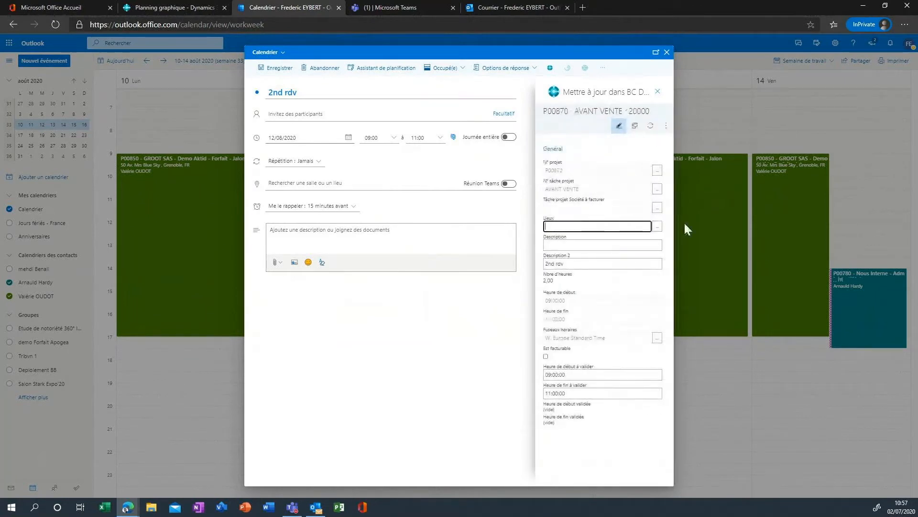
# - Set the linked planning line's location to CLIENT and its description to "présentation", and save the calendar event
pyautogui.click(657, 226)
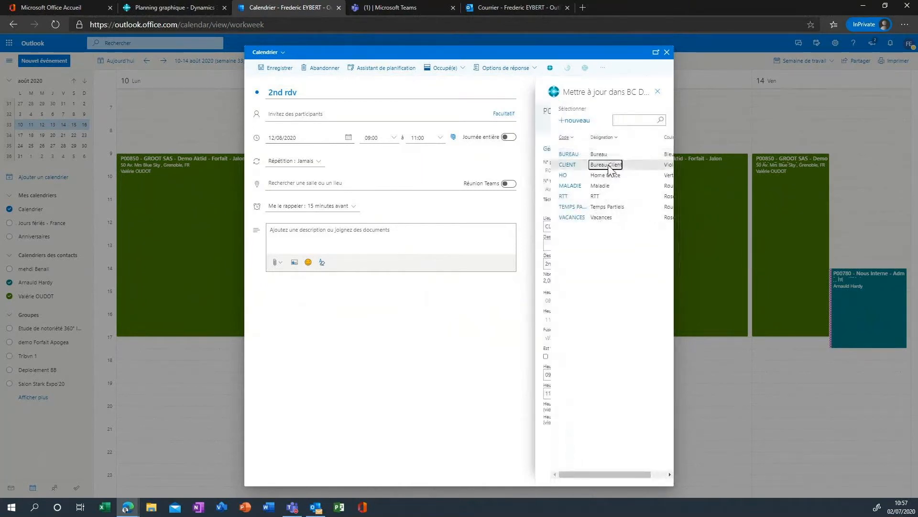
pyautogui.click(596, 243)
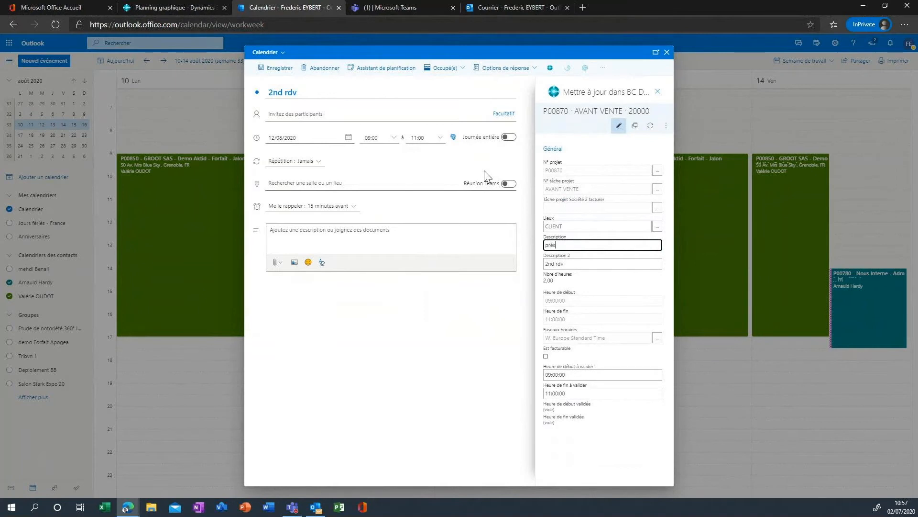
pyautogui.write('présentation')
pyautogui.press('Tab')
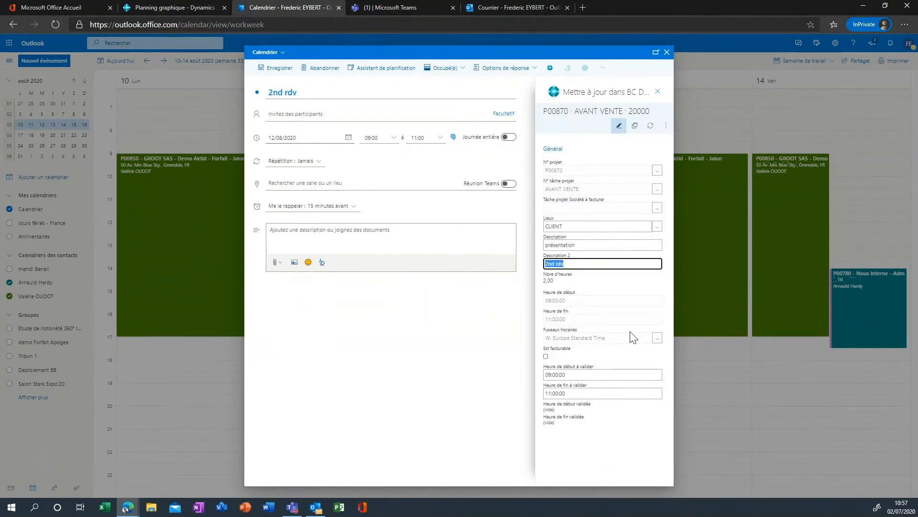
pyautogui.click(276, 67)
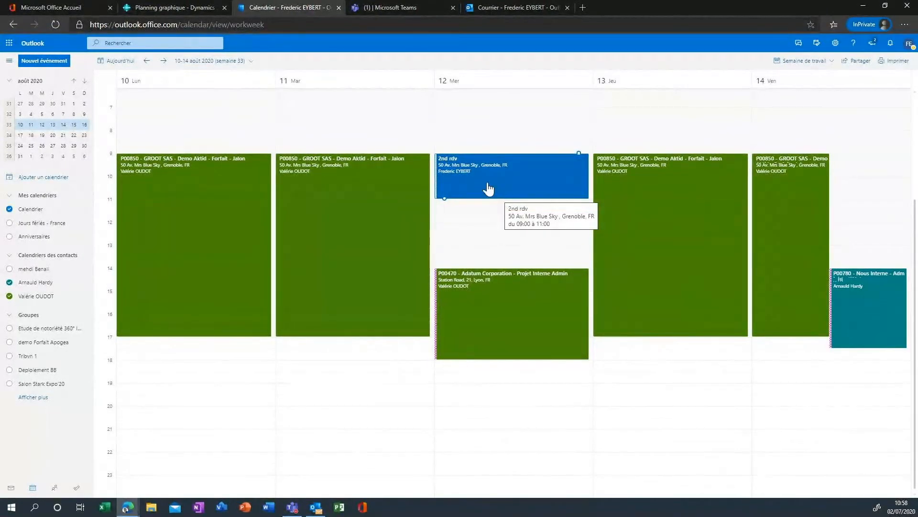
# - Refresh the graphical planning in Business Central, reassign the 12/08/20 "présentation" block to the first listed resource, and check that date in the Outlook calendar
pyautogui.click(152, 11)
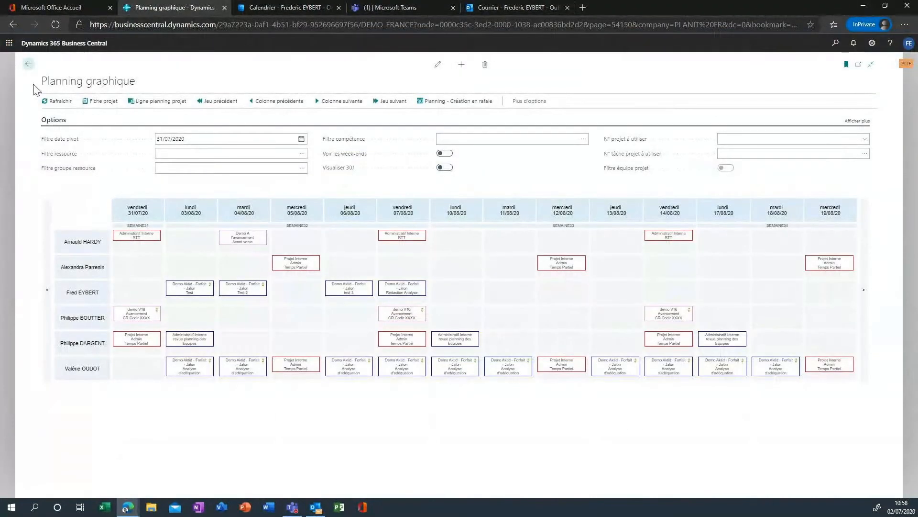
pyautogui.click(49, 100)
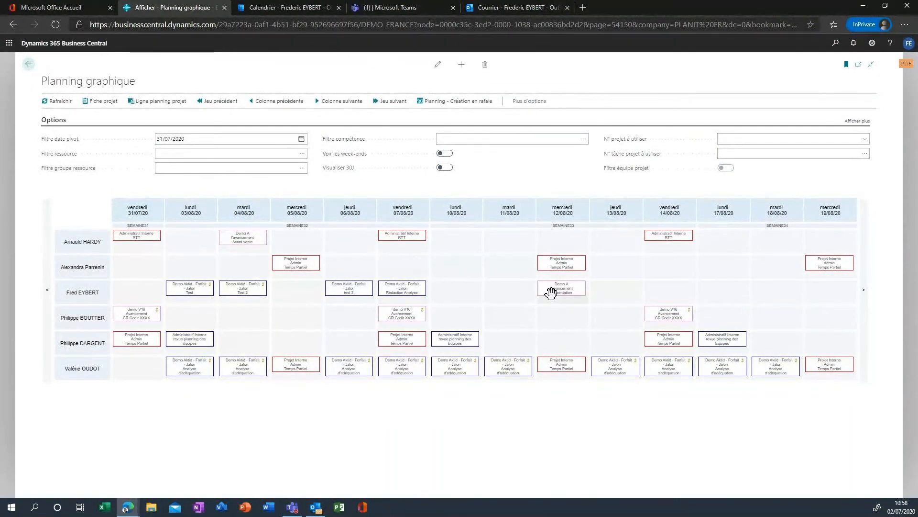
pyautogui.moveTo(555, 292)
pyautogui.moveTo(555, 291); pyautogui.dragTo(558, 249)
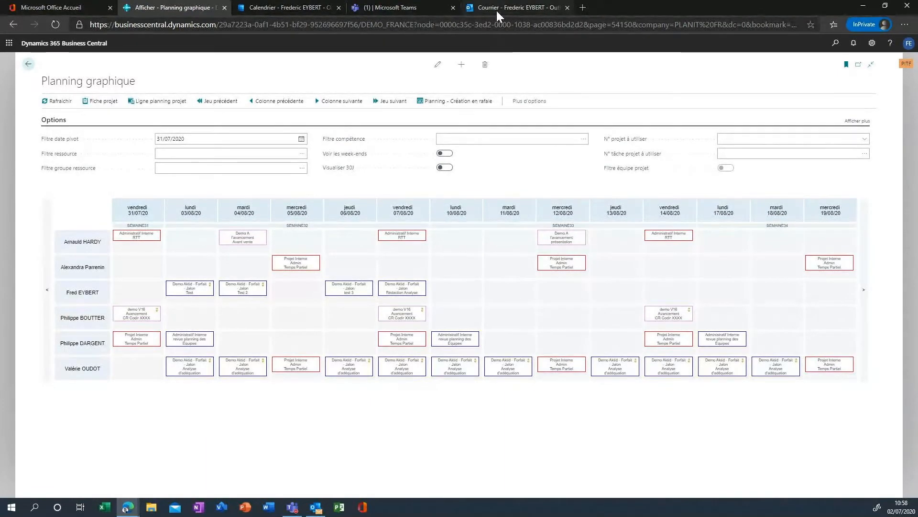
pyautogui.click(261, 5)
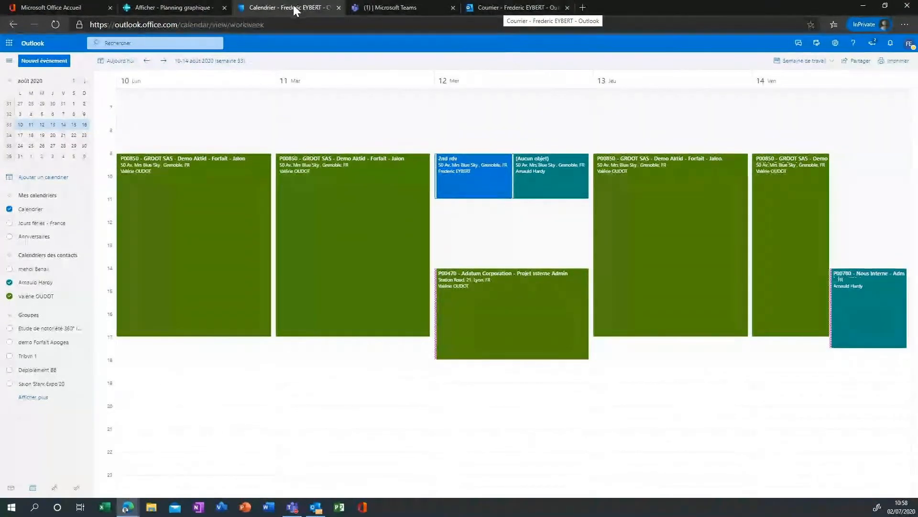
# - Return to the Business Central home page and open the GROOT SAS sales quote "Demo A l'avancement" for editing
pyautogui.click(162, 7)
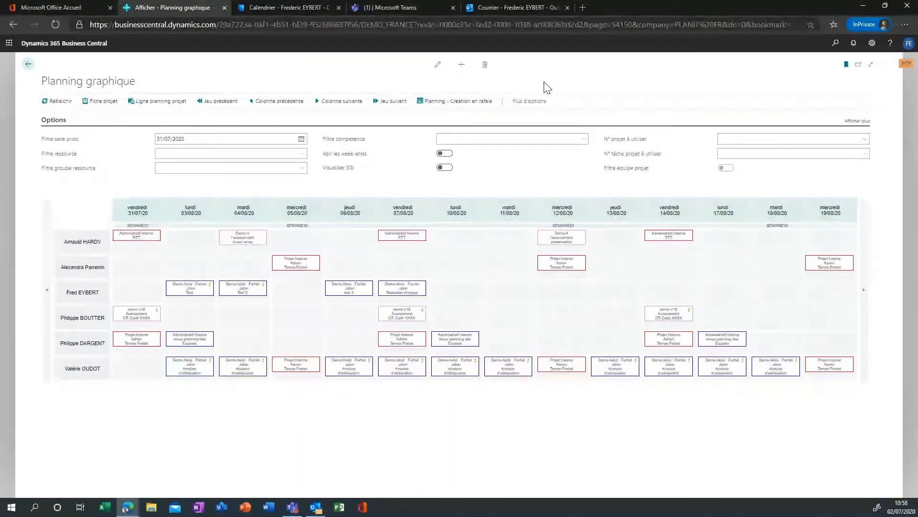
pyautogui.click(28, 64)
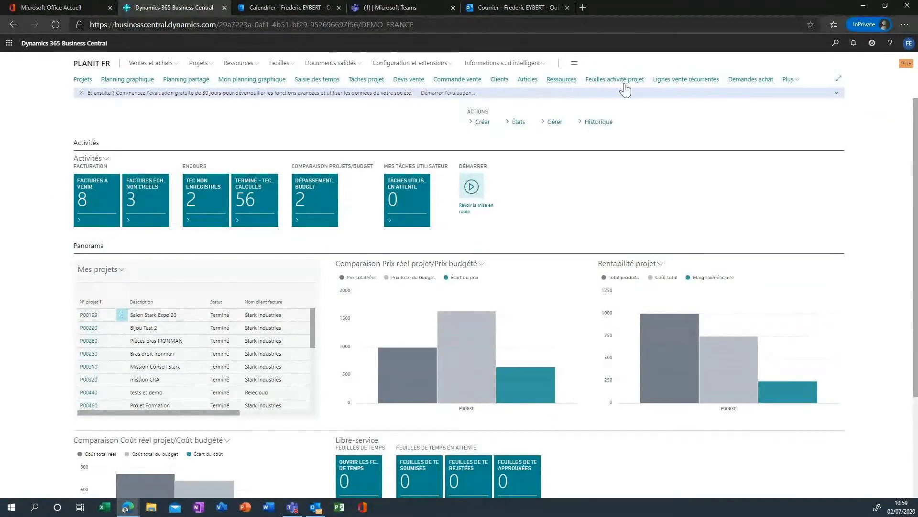
pyautogui.click(835, 46)
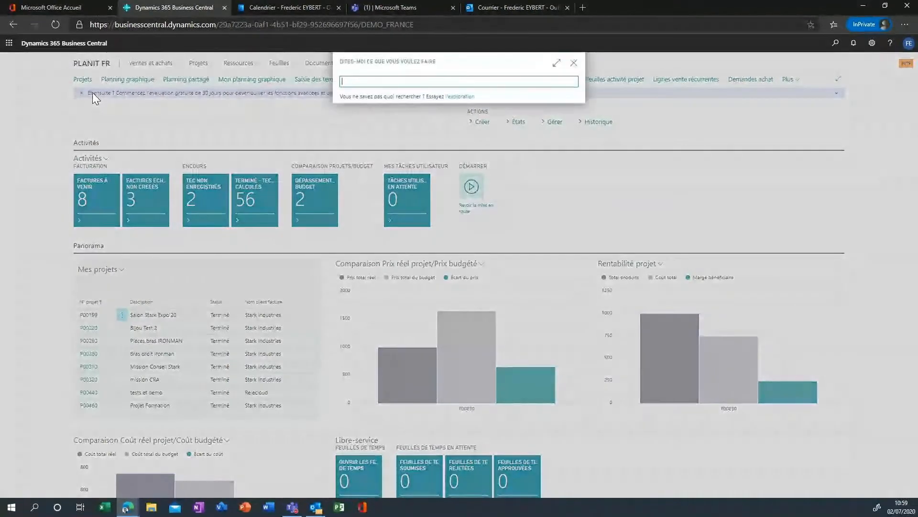
pyautogui.click(321, 154)
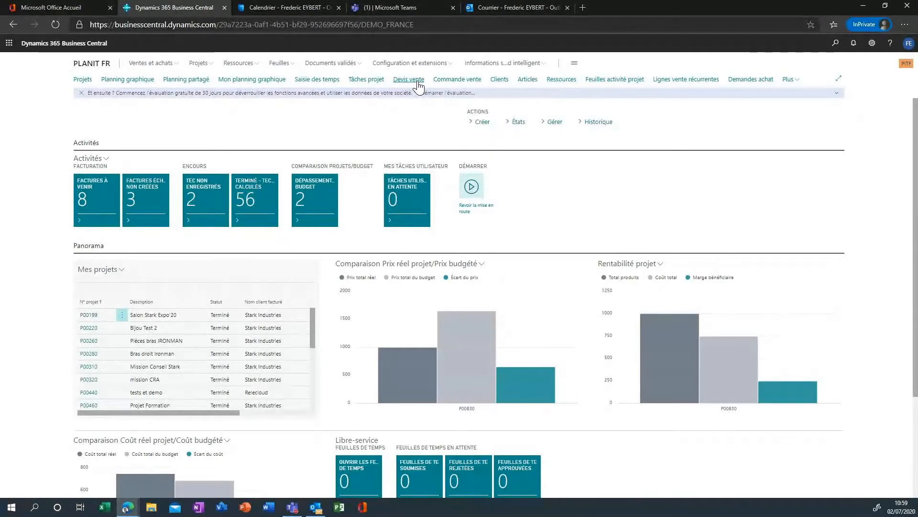
pyautogui.click(416, 80)
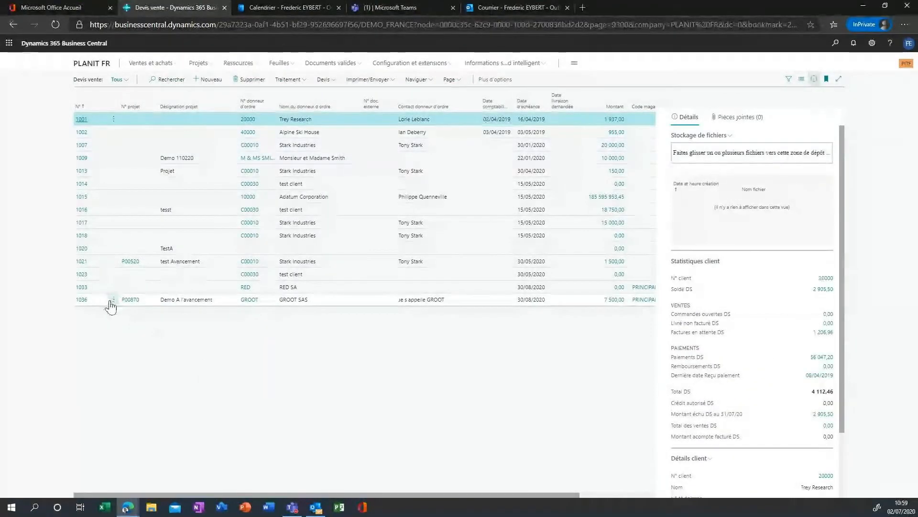
pyautogui.click(113, 299)
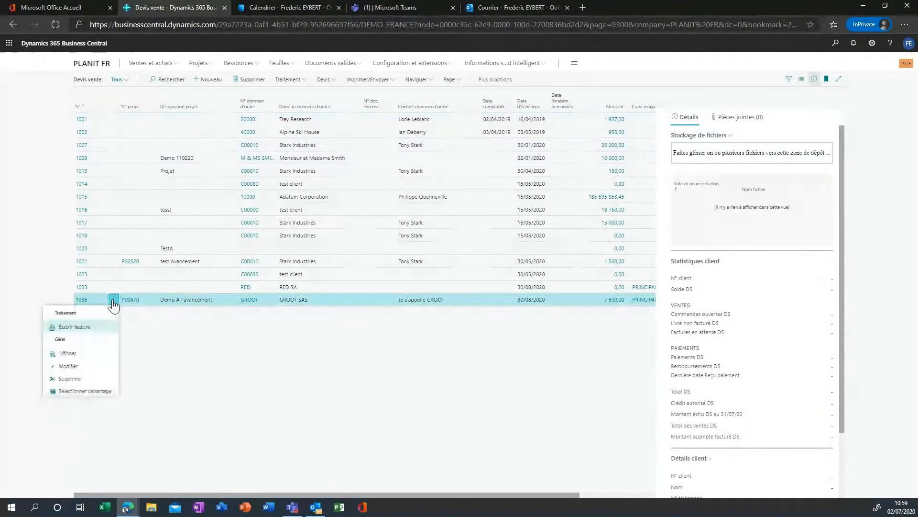
pyautogui.click(80, 370)
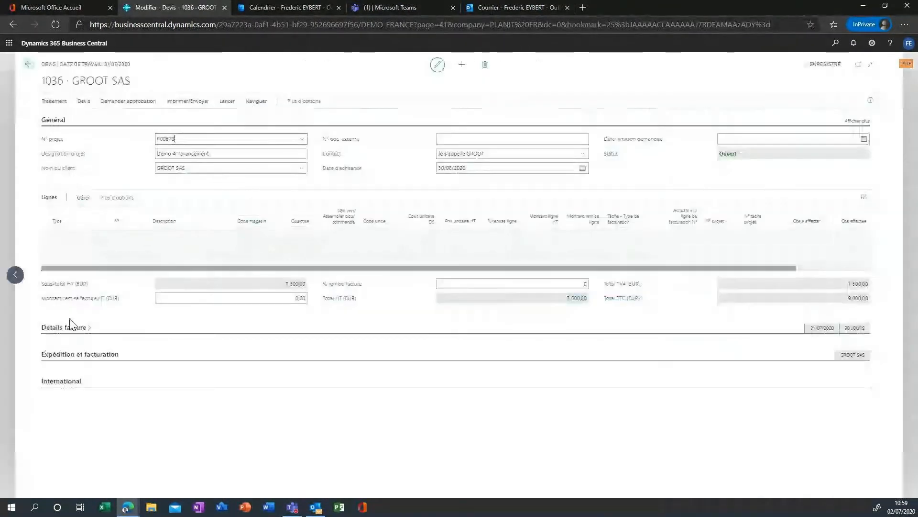
# - Convert the GROOT SAS quote into a sales order and archive the quote
pyautogui.click(54, 102)
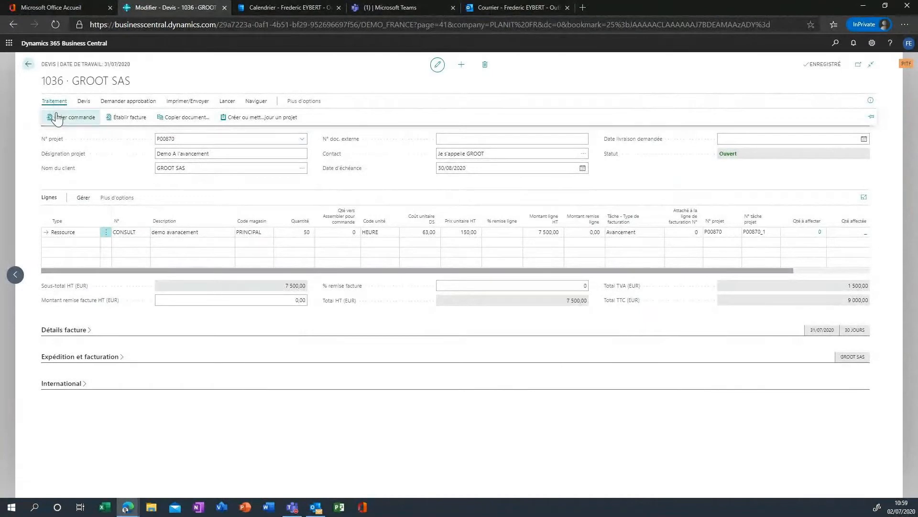
pyautogui.click(57, 118)
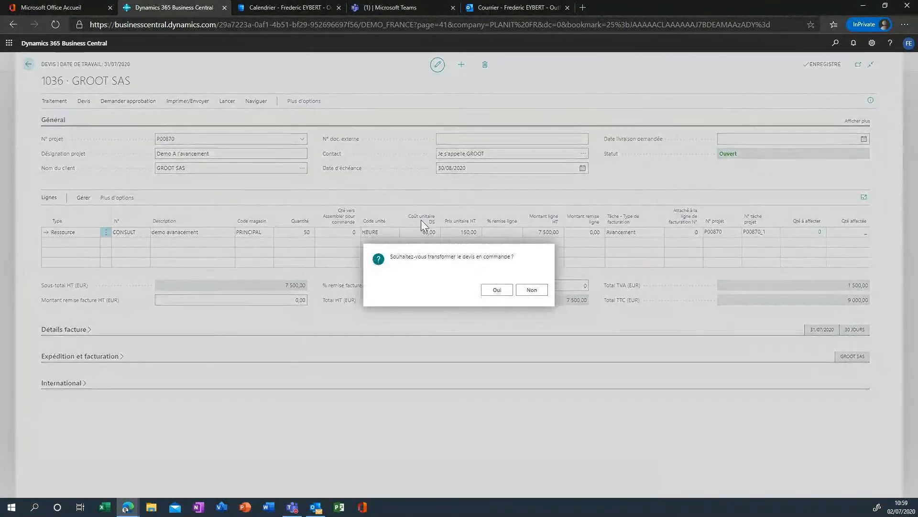
pyautogui.click(496, 289)
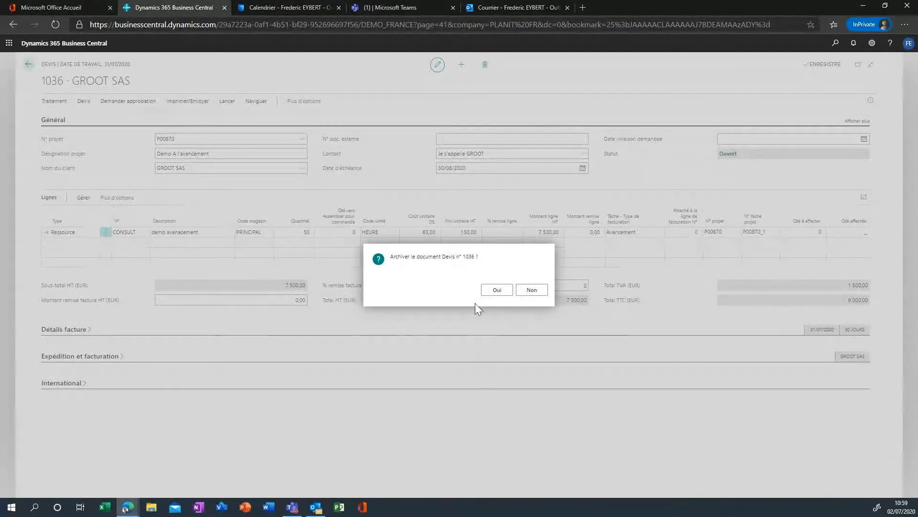
pyautogui.click(484, 293)
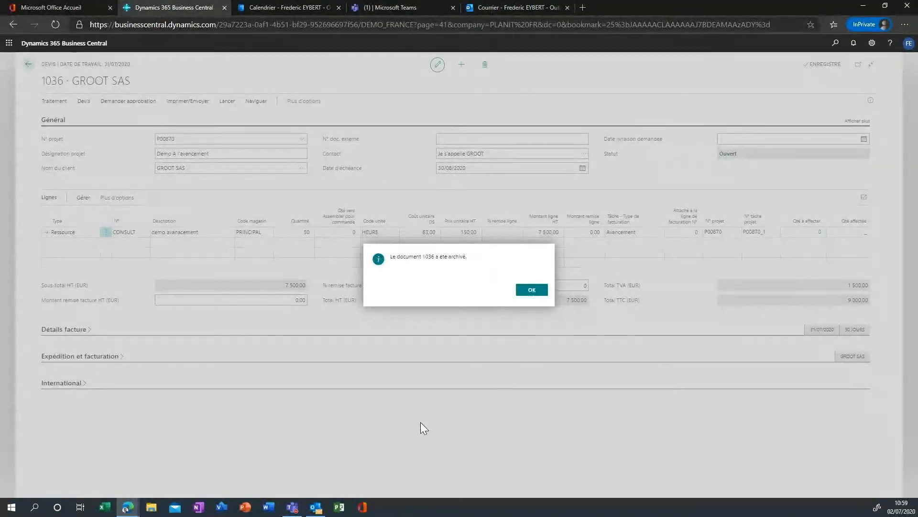
pyautogui.click(540, 295)
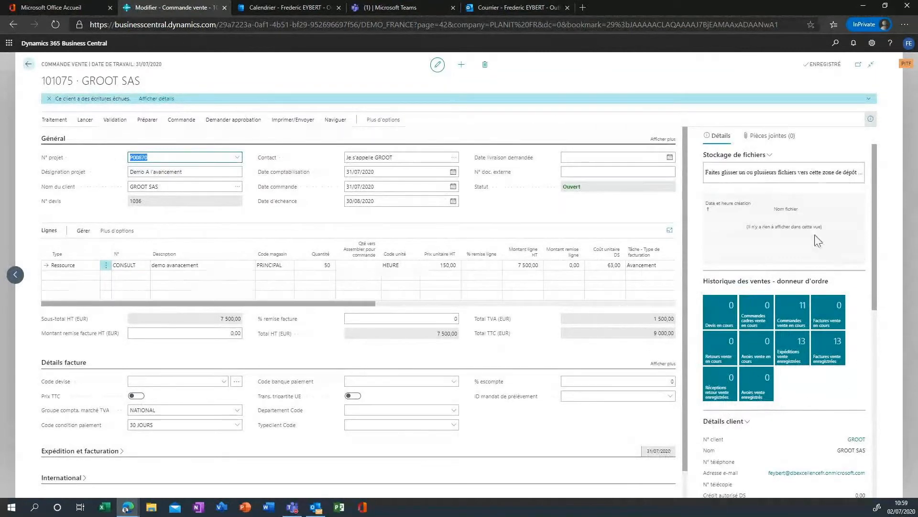
# - Hide the sales order's details pane and open the project card linked to the order
pyautogui.click(870, 118)
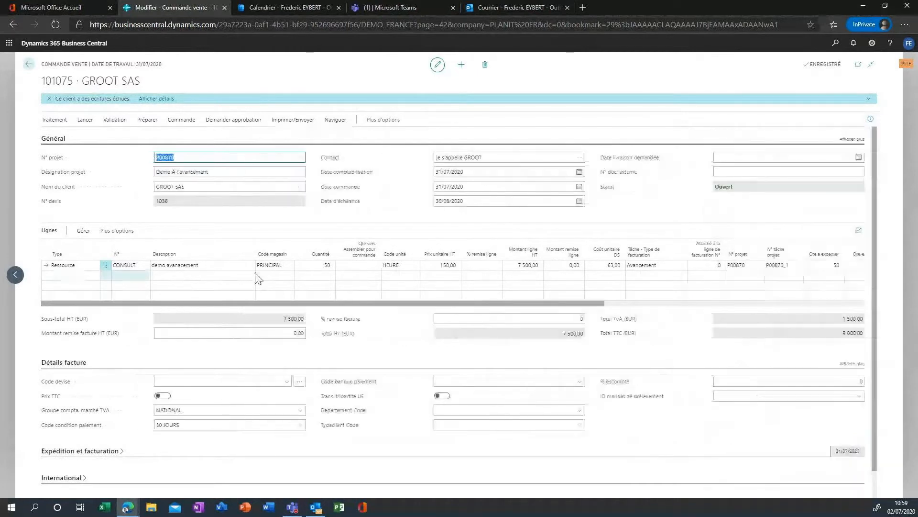
pyautogui.click(168, 123)
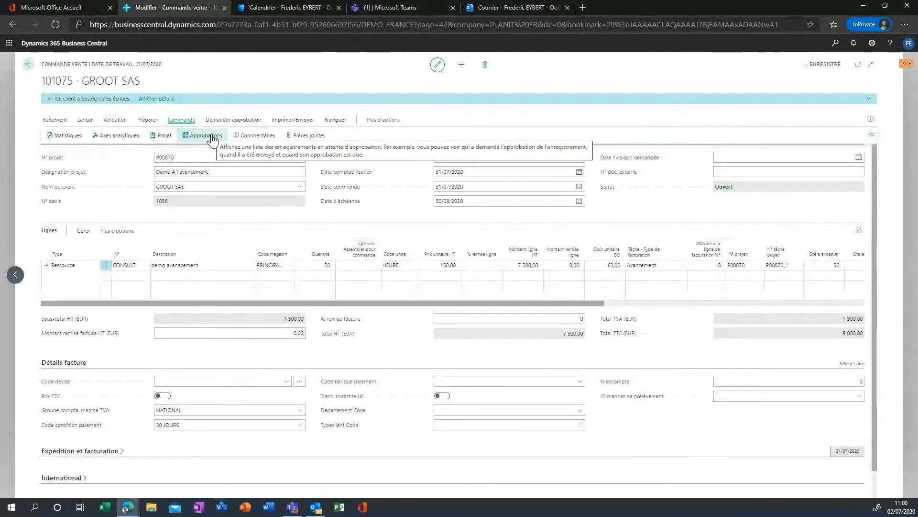
pyautogui.click(165, 136)
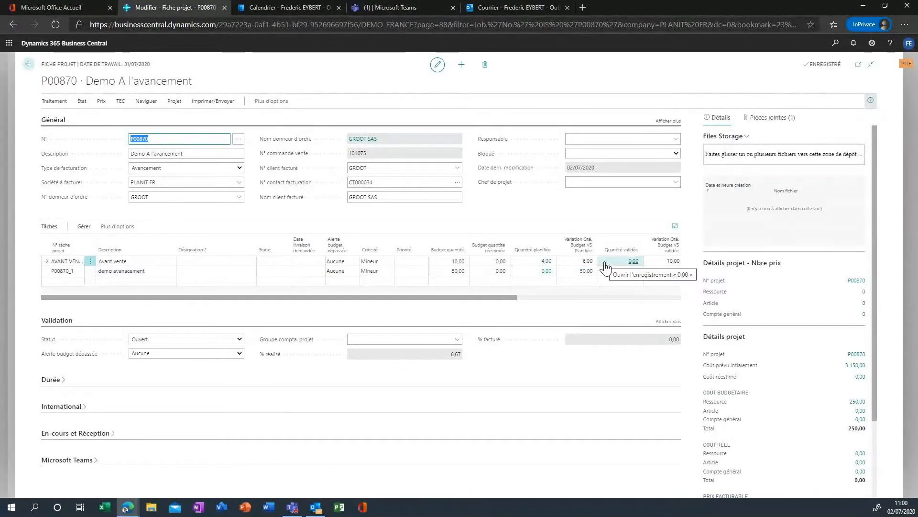
# - Add a second internal resource with Microsoft Teams integration enabled to project P00870's team, and return to the sales order
pyautogui.click(53, 101)
pyautogui.click(282, 122)
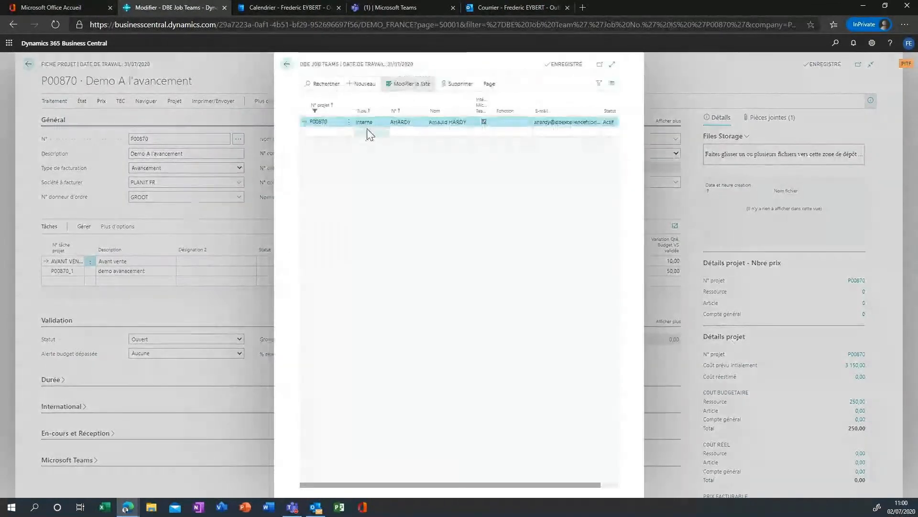
pyautogui.click(387, 132)
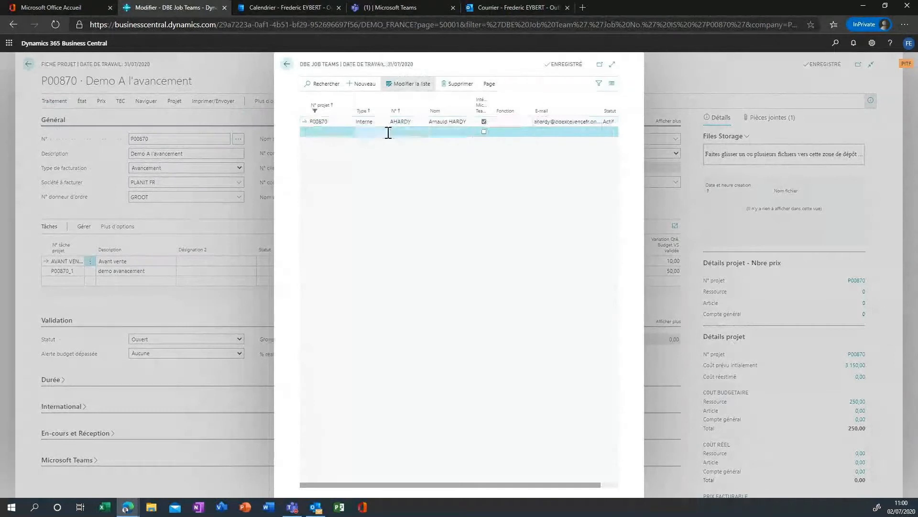
pyautogui.click(423, 132)
pyautogui.click(472, 205)
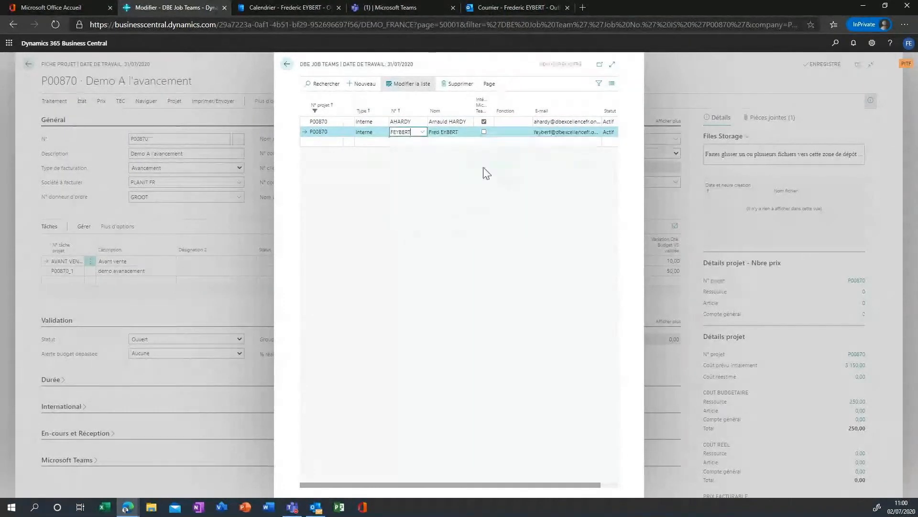
pyautogui.click(484, 132)
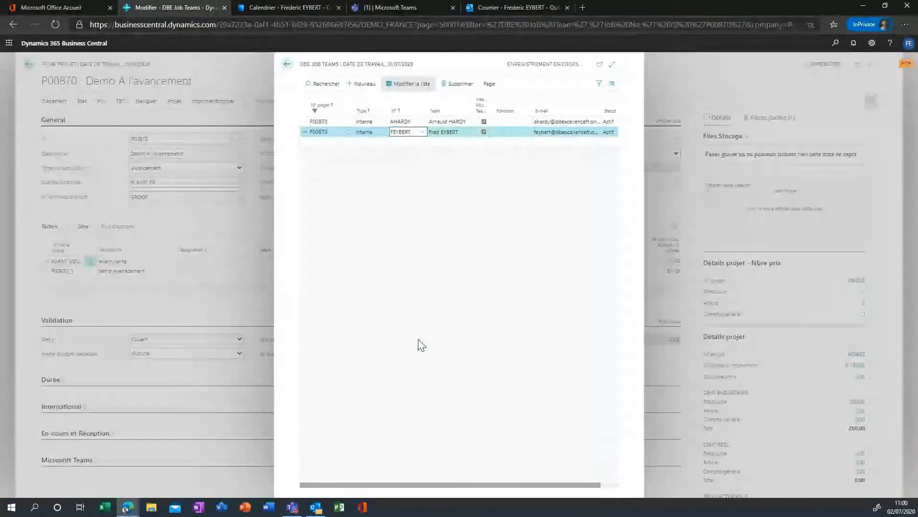
pyautogui.click(289, 64)
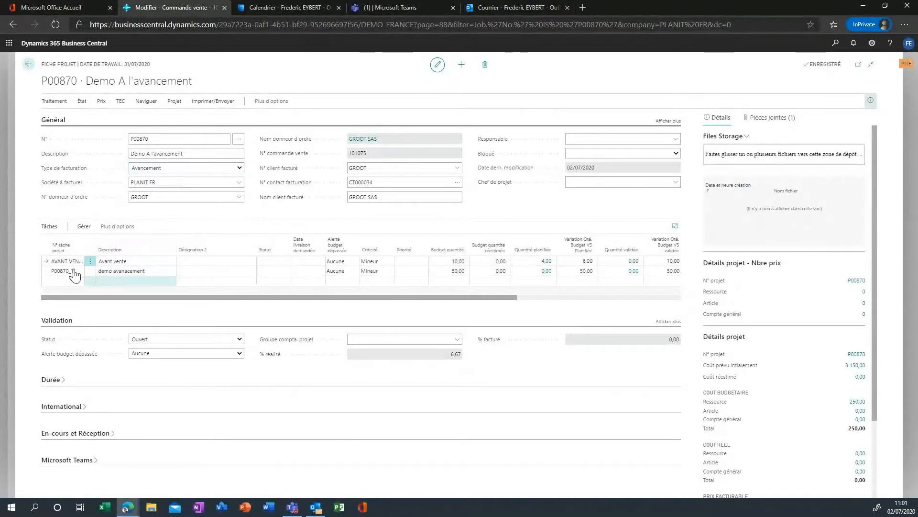
pyautogui.click(56, 271)
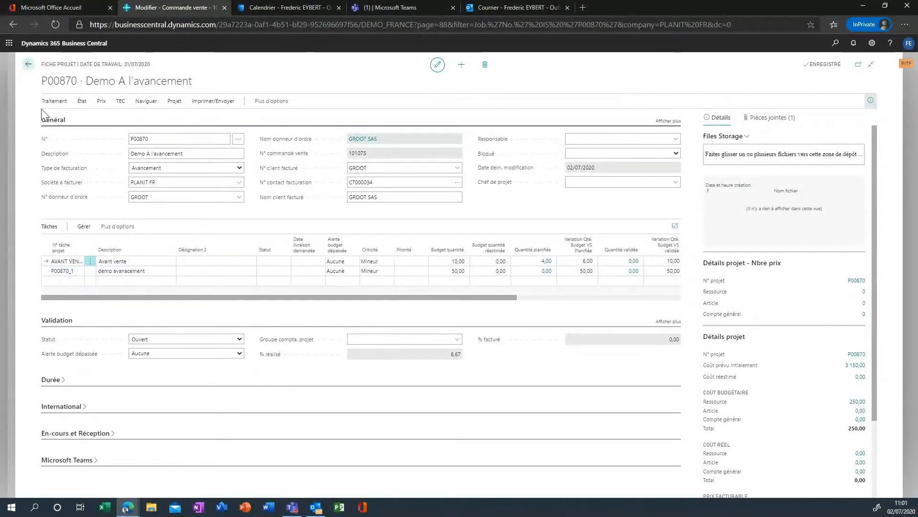
pyautogui.click(28, 69)
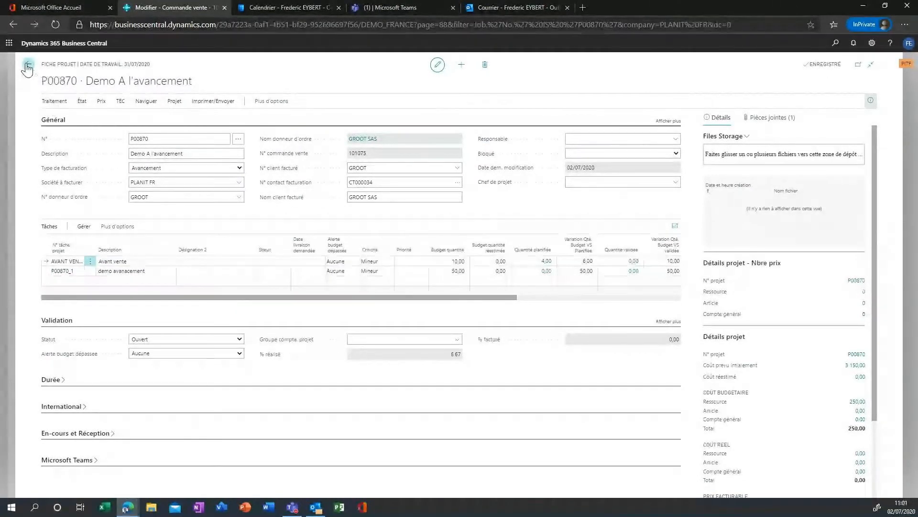
# - Launch ApowerMirror and continue with the trial version to mirror the phone's screen
pyautogui.click(13, 508)
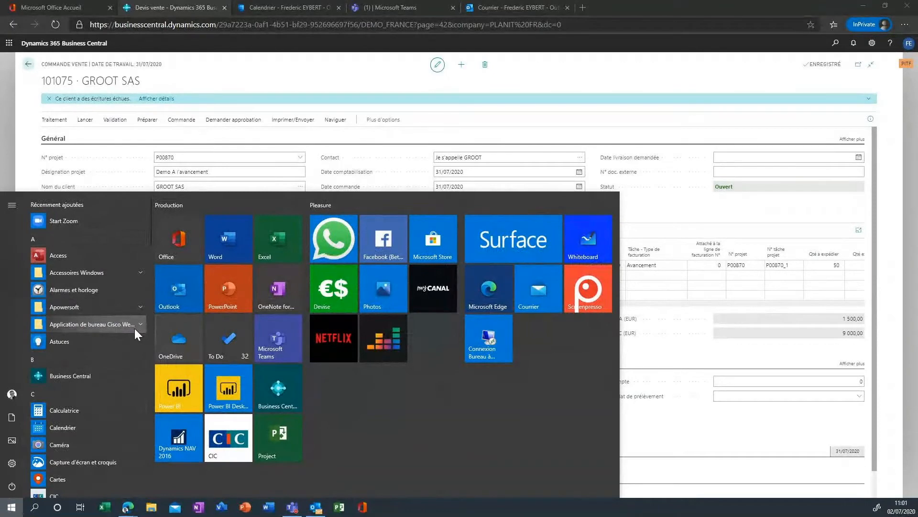
pyautogui.click(141, 310)
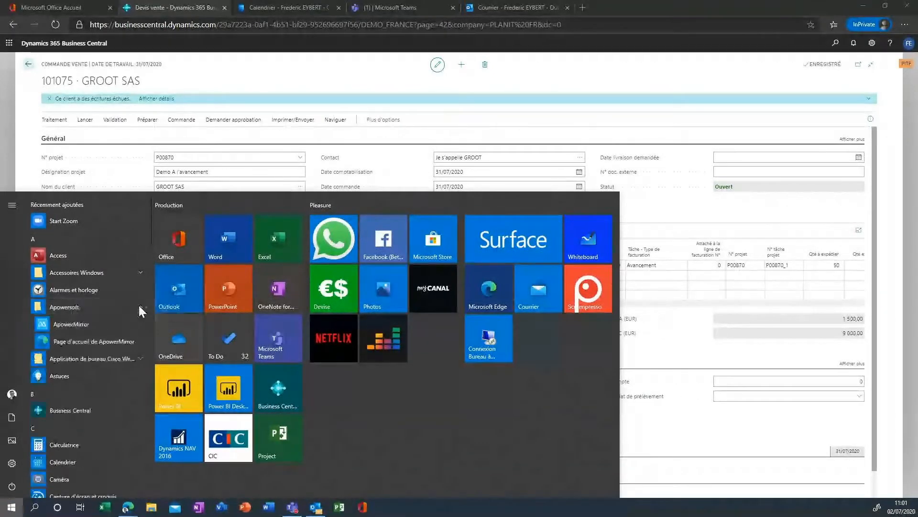
pyautogui.click(431, 282)
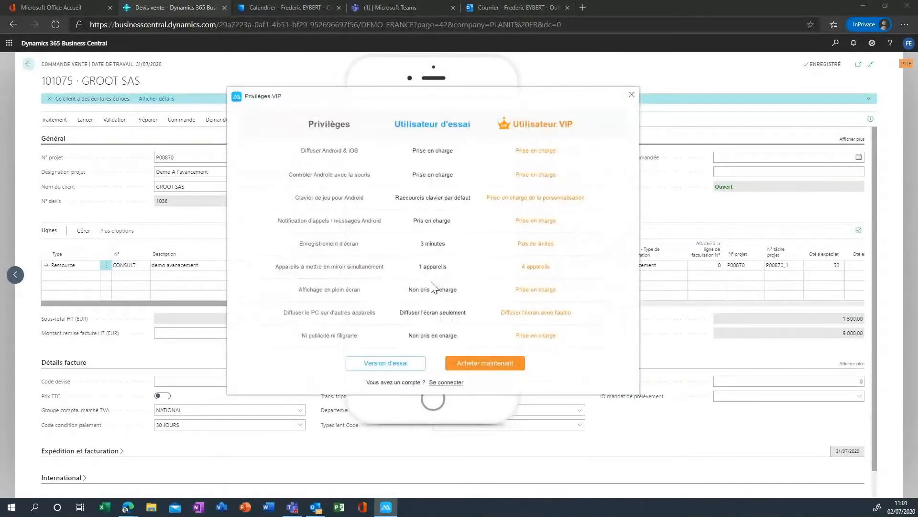
pyautogui.click(401, 359)
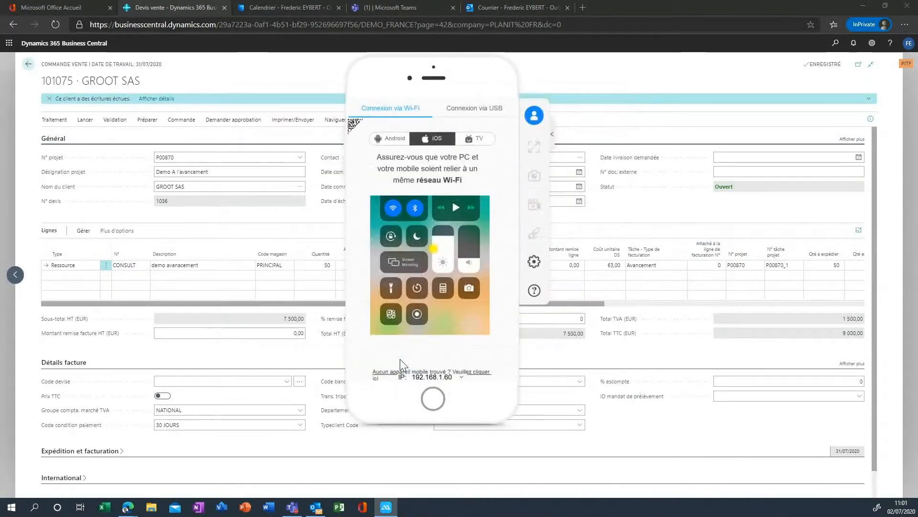
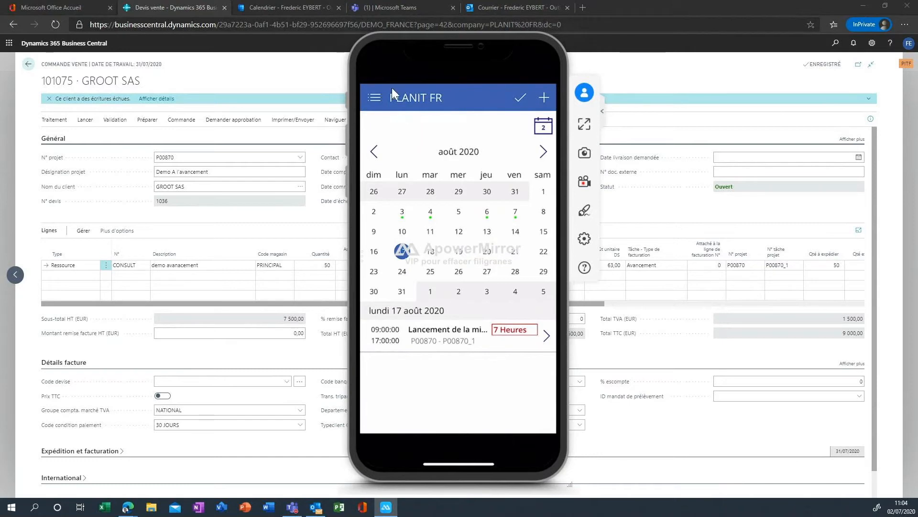
# - Check the week of 17–21 August 2020 in the Outlook calendar for the GROOT SAS event on project P00870
pyautogui.click(272, 7)
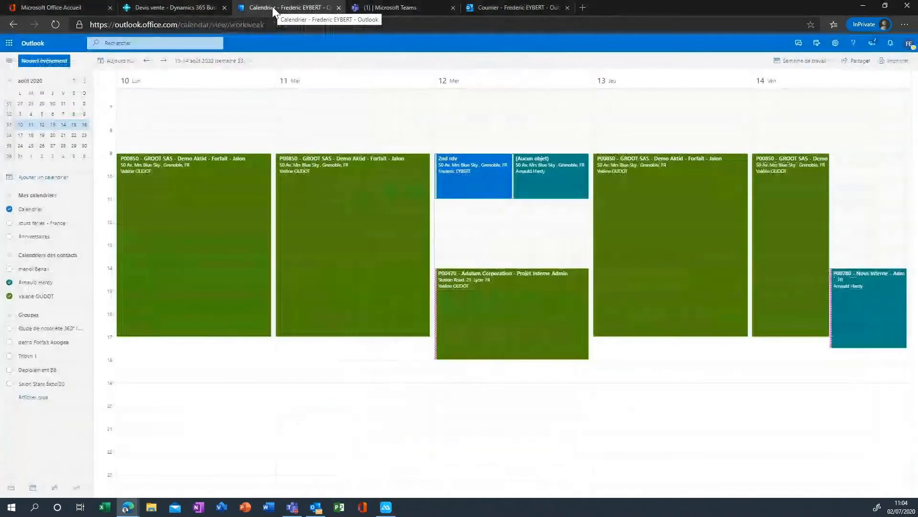
pyautogui.click(21, 135)
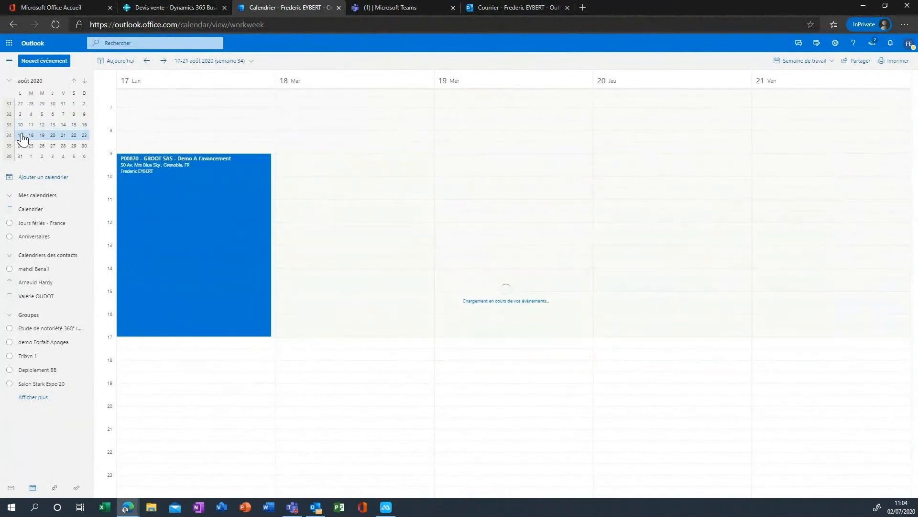
pyautogui.click(164, 235)
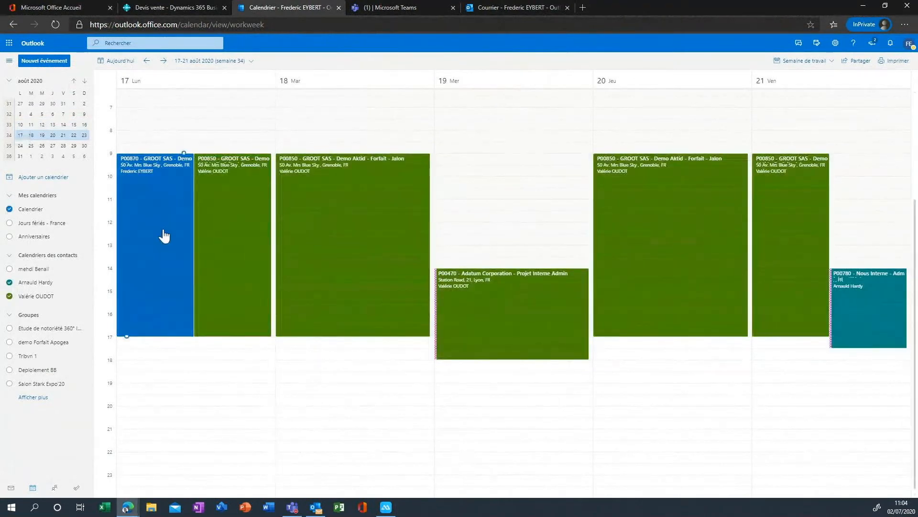
pyautogui.click(224, 181)
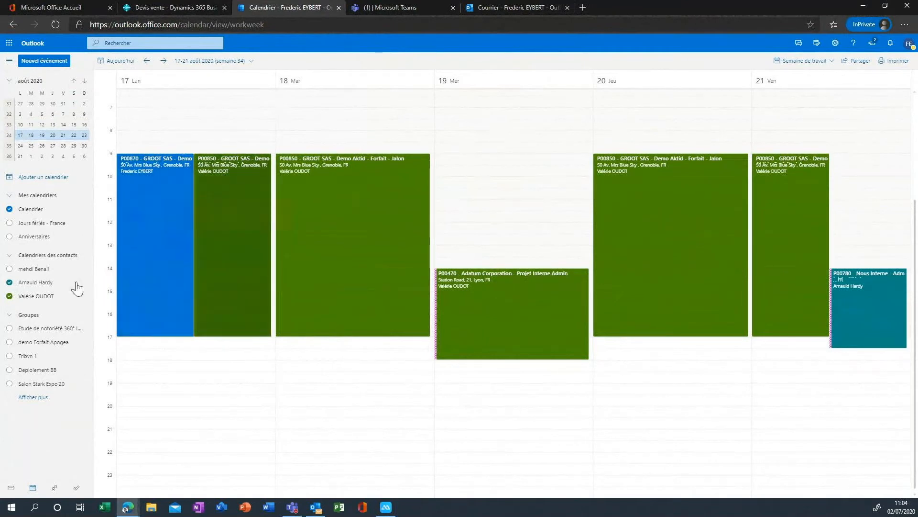
# - Hide the colleagues' calendars in Outlook and compare the P00870 event on 17 August with the planning on the mirrored phone
pyautogui.click(9, 295)
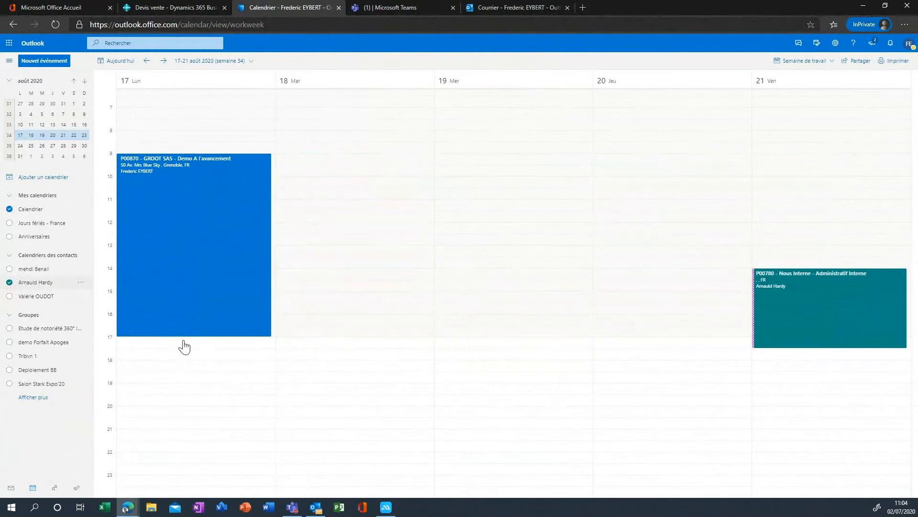
pyautogui.click(168, 205)
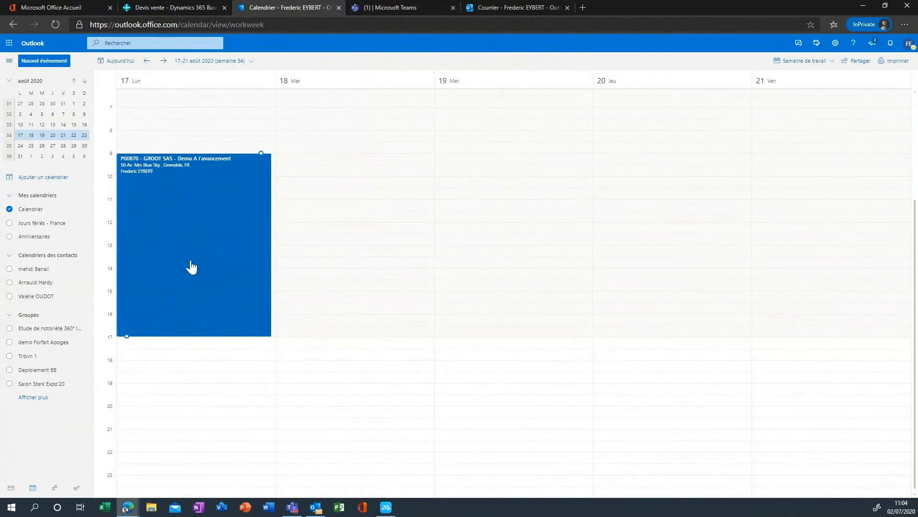
pyautogui.click(387, 508)
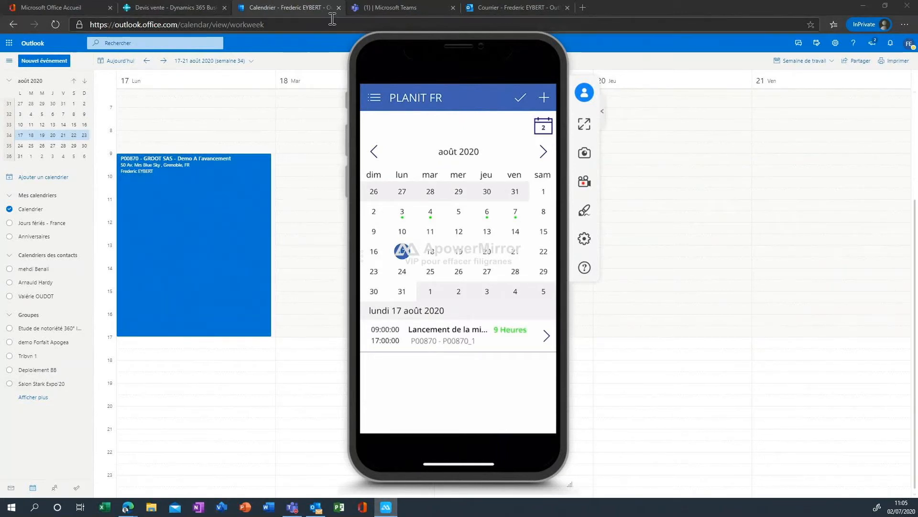
pyautogui.click(242, 239)
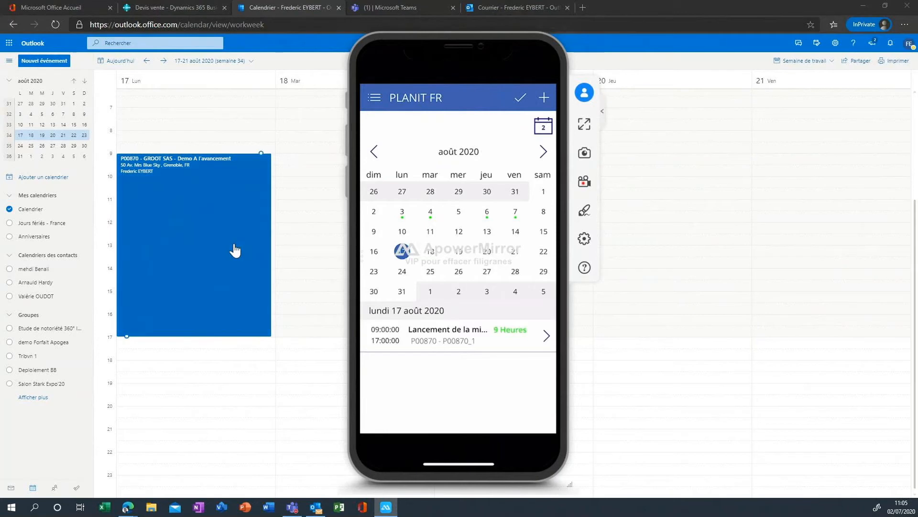
# - Switch to Business Central, leave the sales order and open the time entry page (Saisie des temps) for August 2020
pyautogui.click(159, 7)
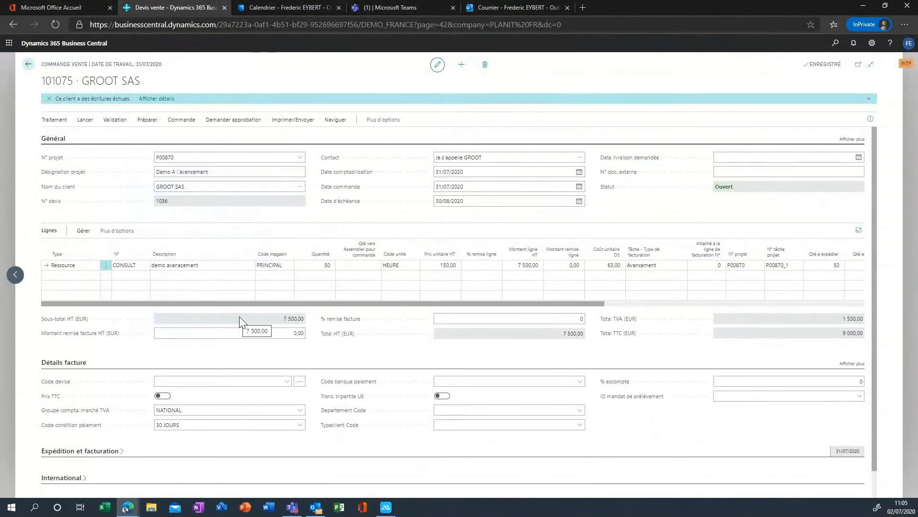
pyautogui.click(32, 68)
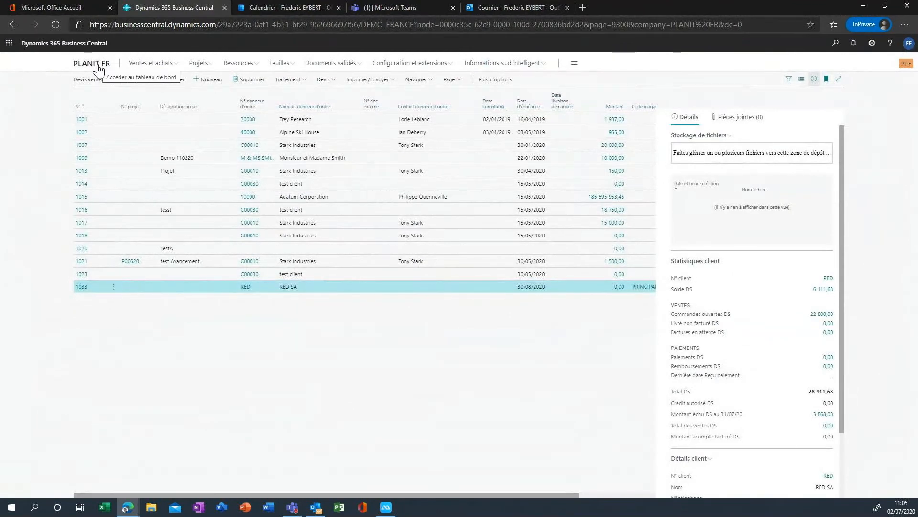
pyautogui.click(98, 68)
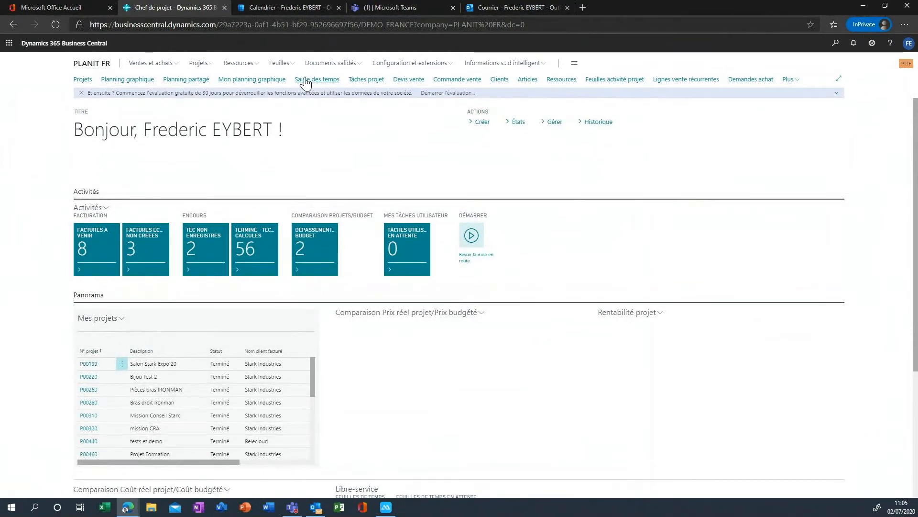
pyautogui.click(305, 82)
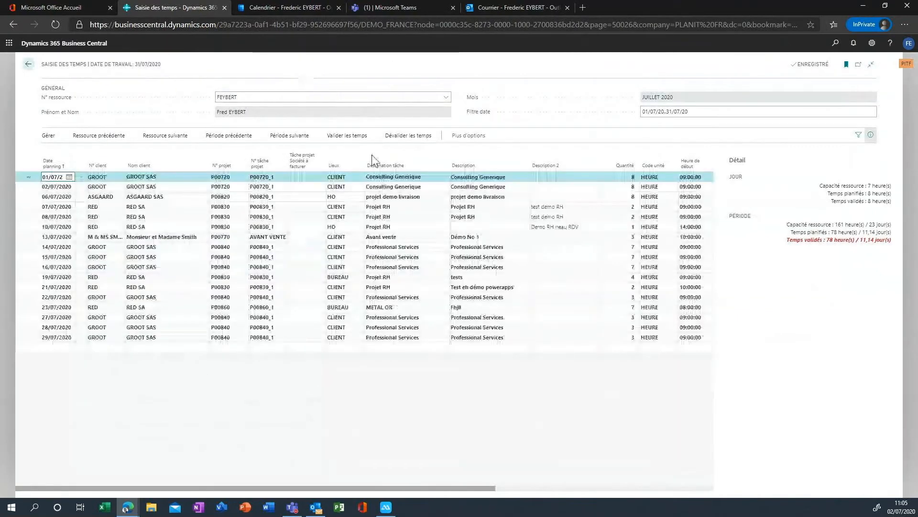
pyautogui.click(289, 136)
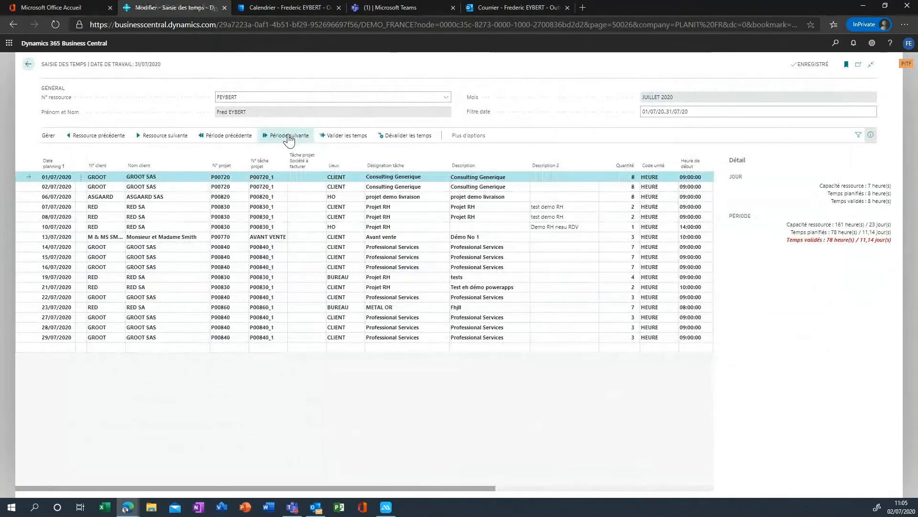
# - Hide the details pane and check the validated quantity and hours on the 17/08/2020 line of project P00870
pyautogui.click(22, 217)
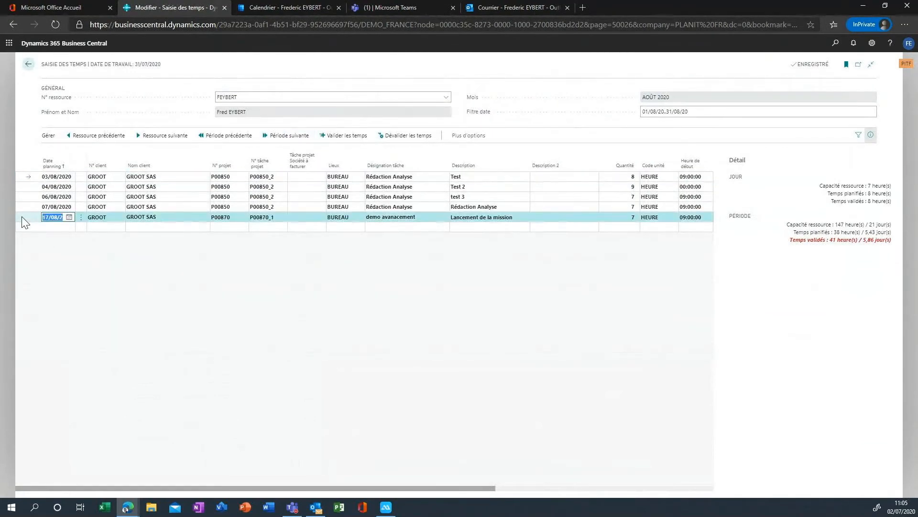
pyautogui.click(870, 136)
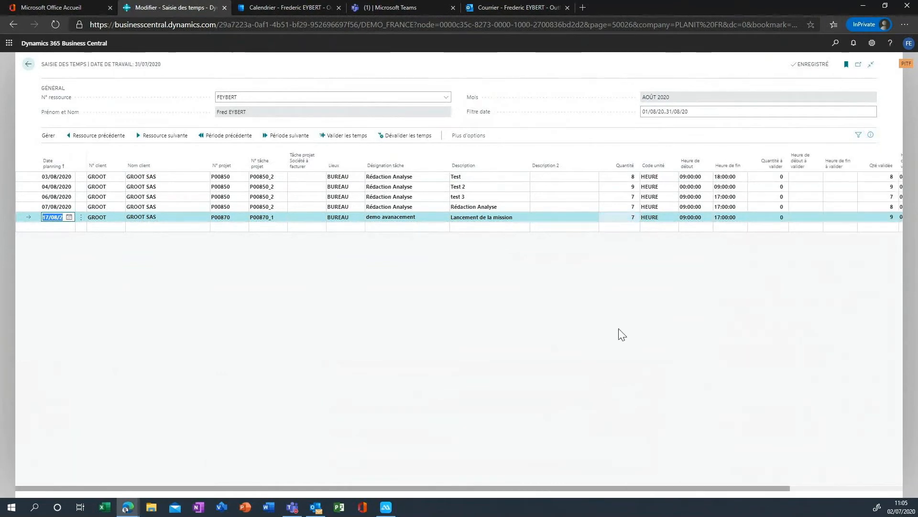
pyautogui.moveTo(595, 488); pyautogui.dragTo(728, 489)
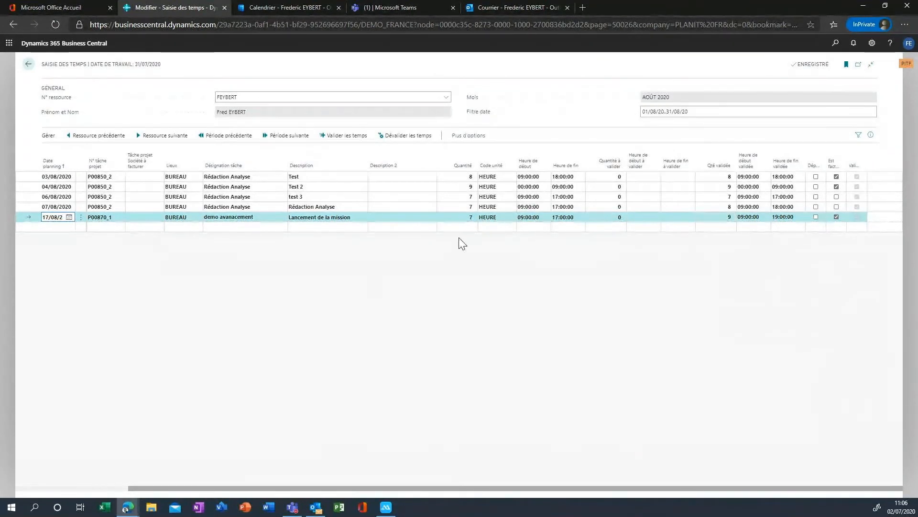
pyautogui.moveTo(723, 217); pyautogui.dragTo(718, 223)
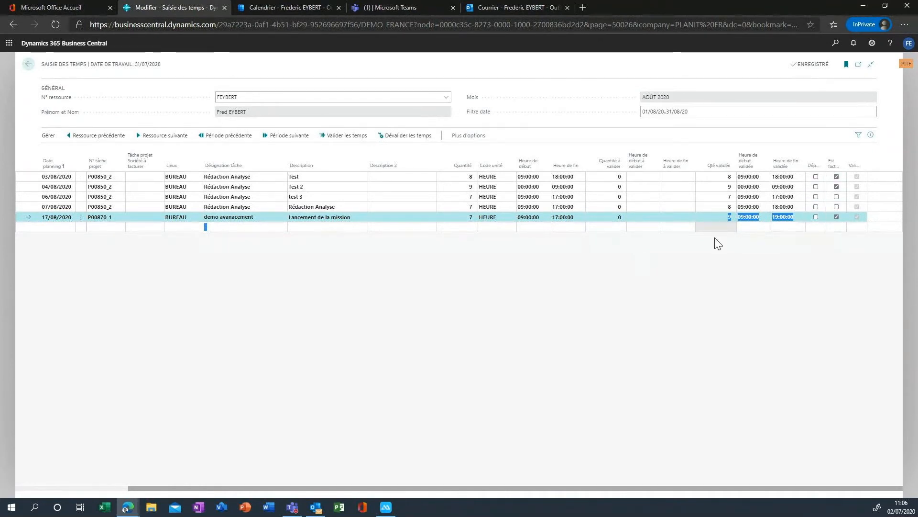
# - Add a time entry line dated 18/08/2020 for customer GROOT, project P00870, task P00870_1
pyautogui.click(67, 228)
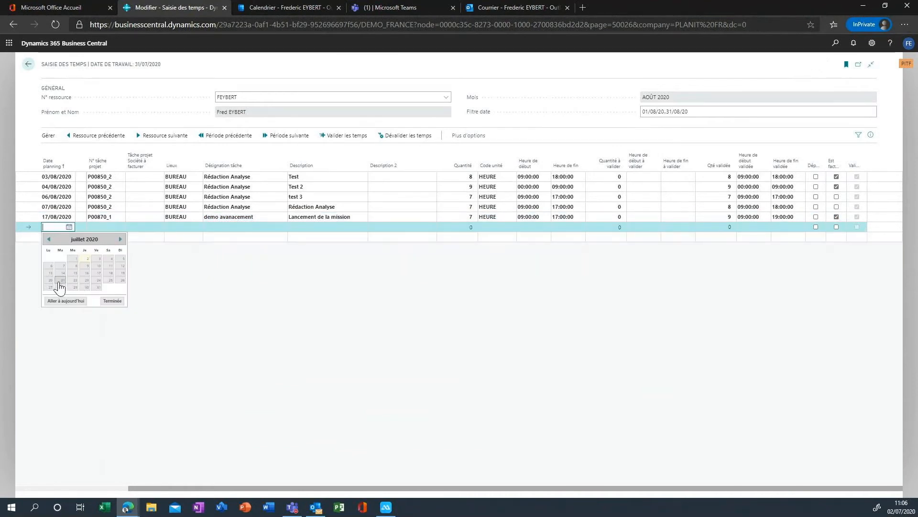
pyautogui.click(120, 239)
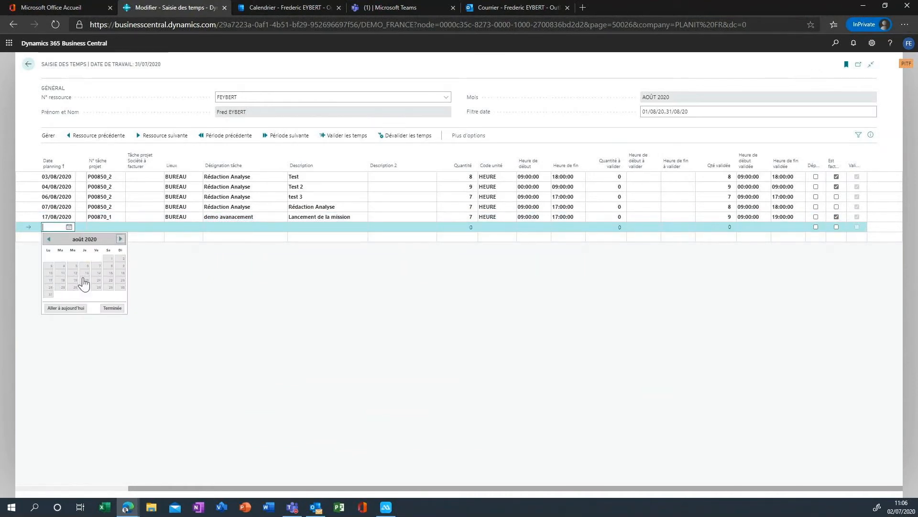
pyautogui.click(64, 283)
pyautogui.press('Tab')
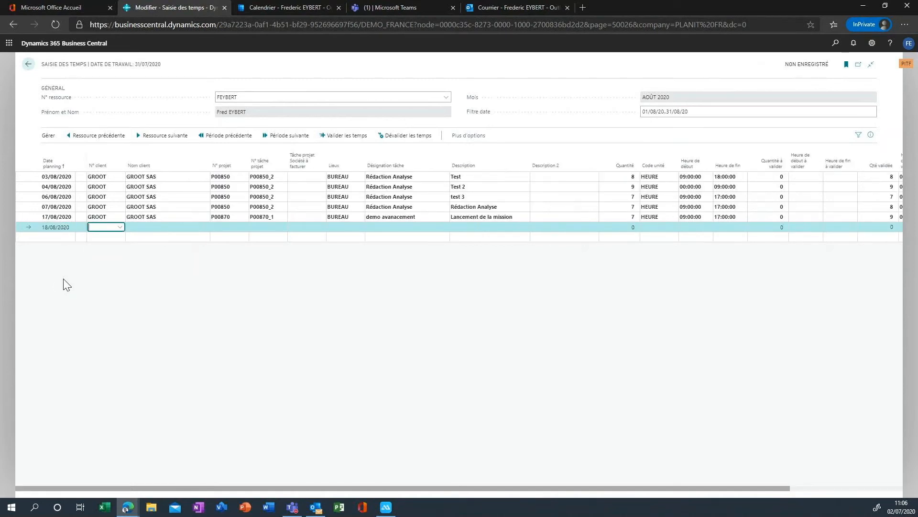
pyautogui.write('GROOT')
pyautogui.press('Tab')
pyautogui.write('P00870')
pyautogui.press('Tab')
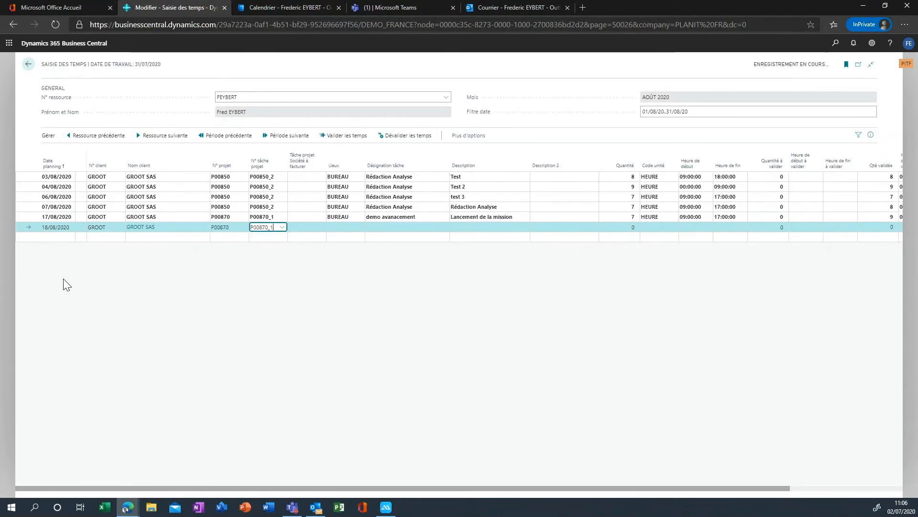
pyautogui.press('Tab')
pyautogui.press('Tab')
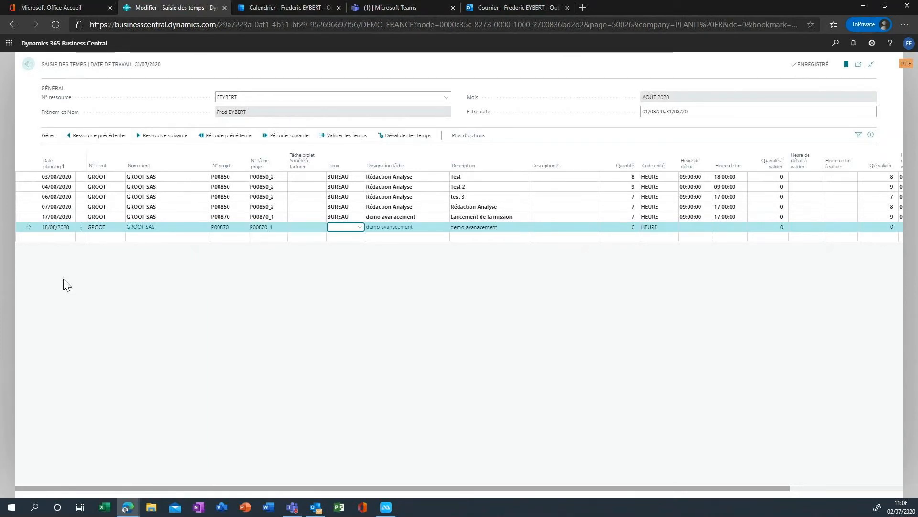
# - Complete the 18/08/2020 line with location BUREAU, description "2nd jour de mission" and a quantity of 7 hours
pyautogui.write('BUREAU')
pyautogui.press('Tab')
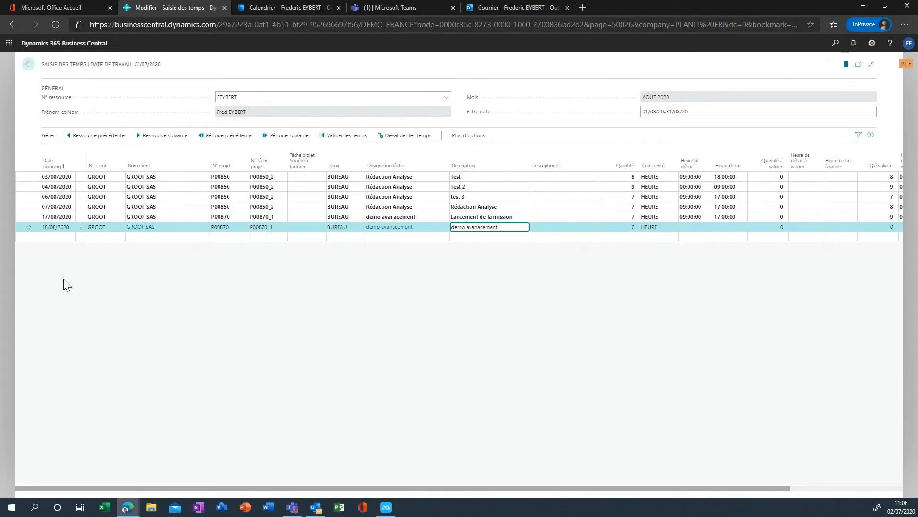
pyautogui.write('2nd jour de mission')
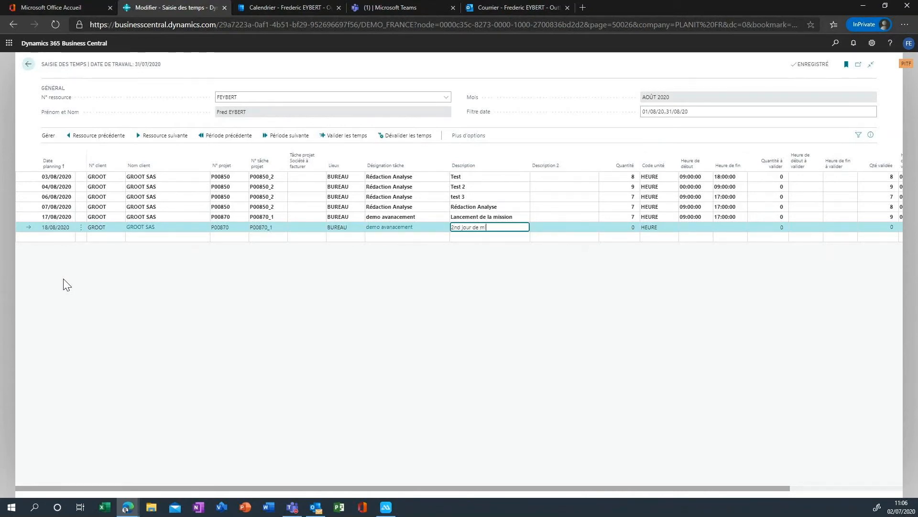
pyautogui.press('Tab')
pyautogui.press('Tab')
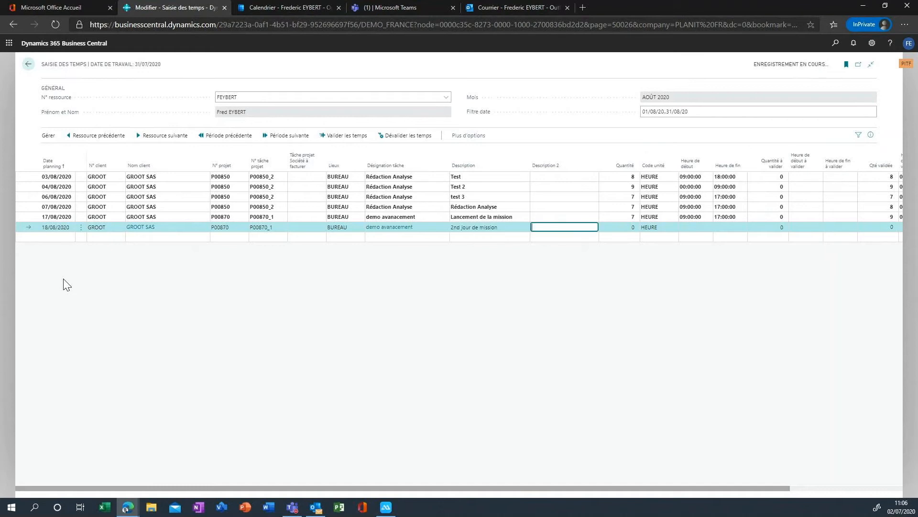
pyautogui.write('7')
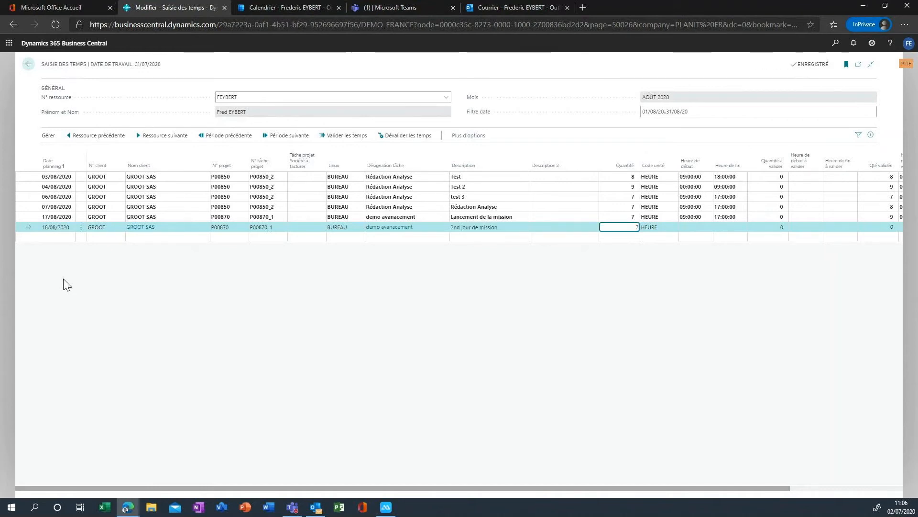
pyautogui.press('Tab')
pyautogui.press('Tab')
pyautogui.press('Tab')
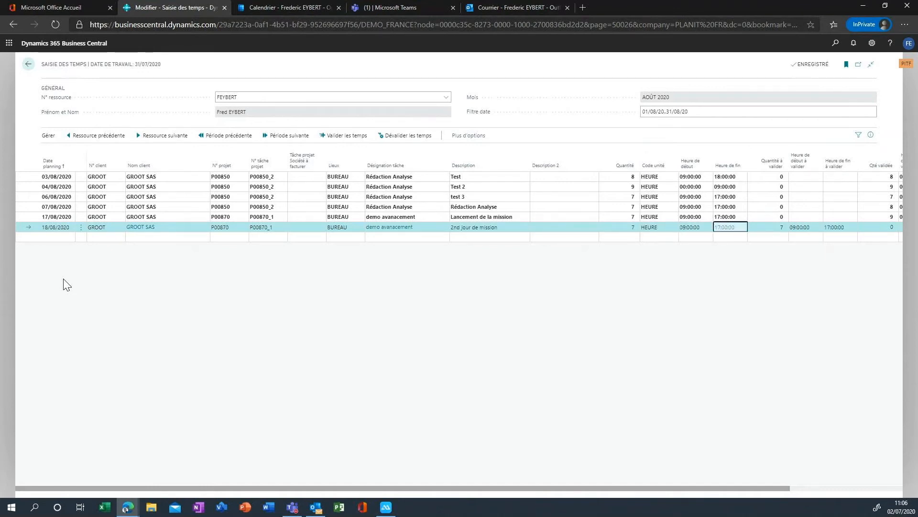
pyautogui.press('Tab')
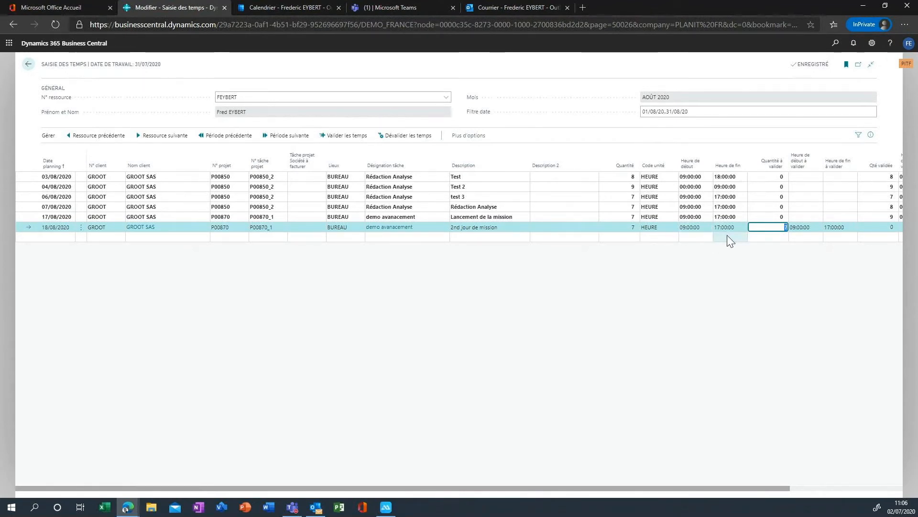
# - Validate the 18/08/2020 time entry line for project P00870 and accept the confirmation
pyautogui.click(349, 138)
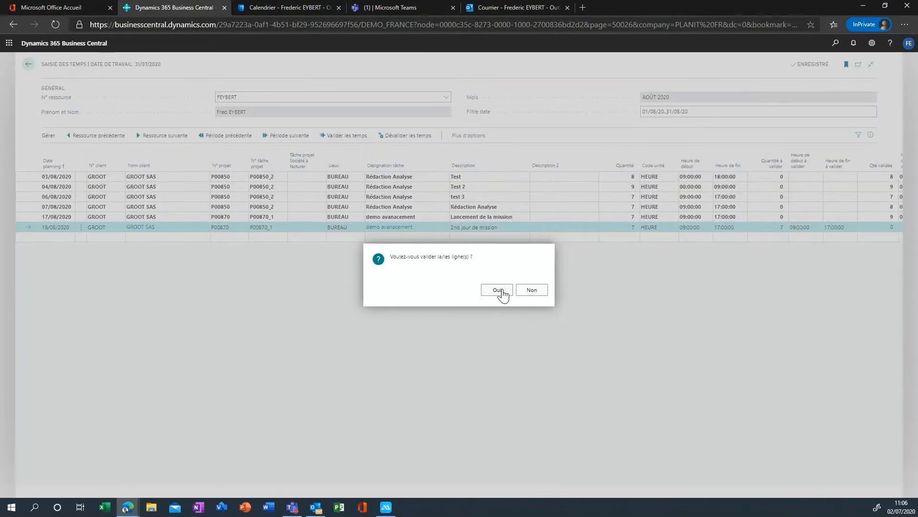
pyautogui.click(501, 291)
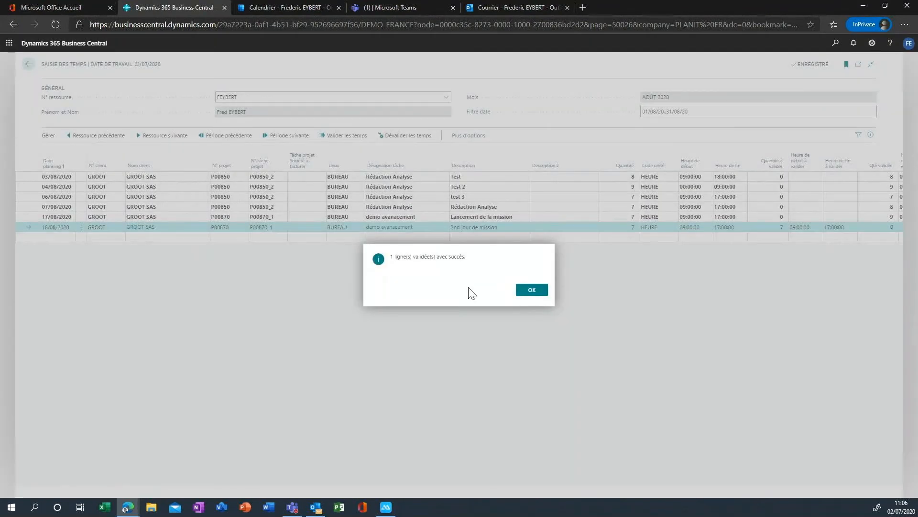
pyautogui.press('Return')
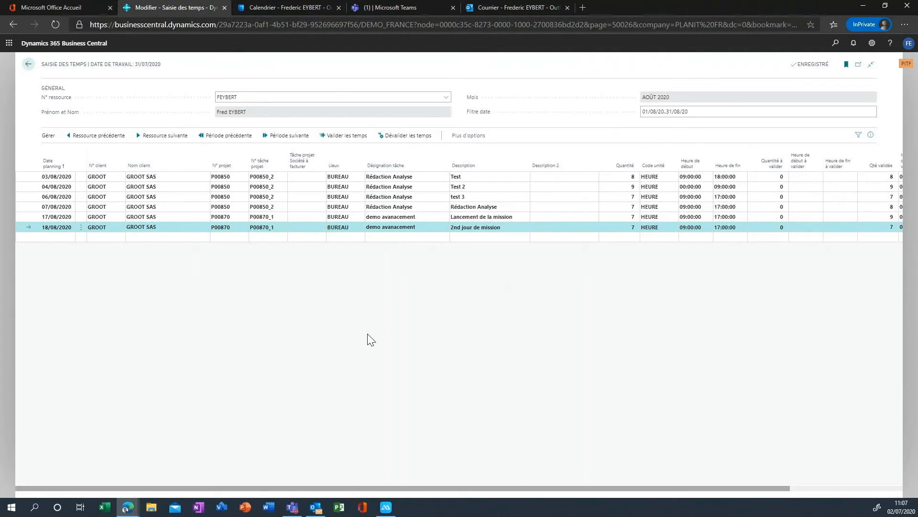
# - Leave the time entry page and open project P00870 from the project list for editing
pyautogui.click(28, 64)
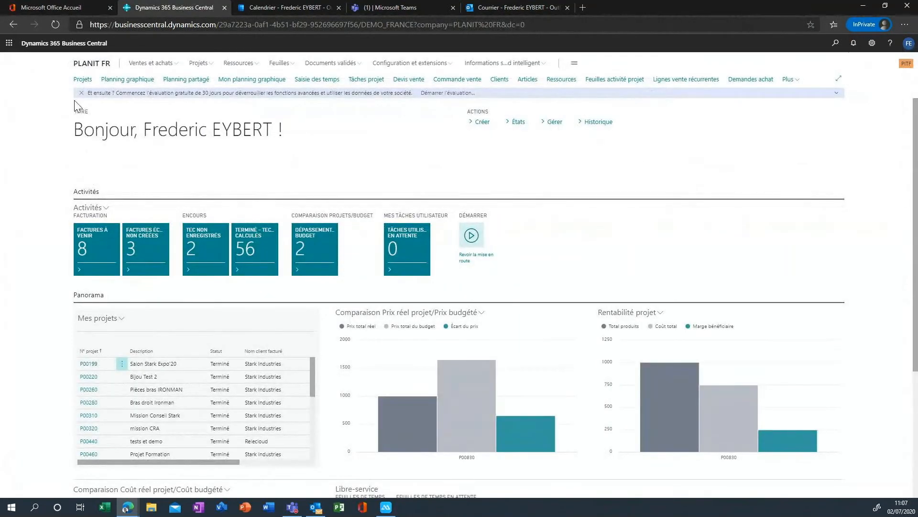
pyautogui.click(79, 80)
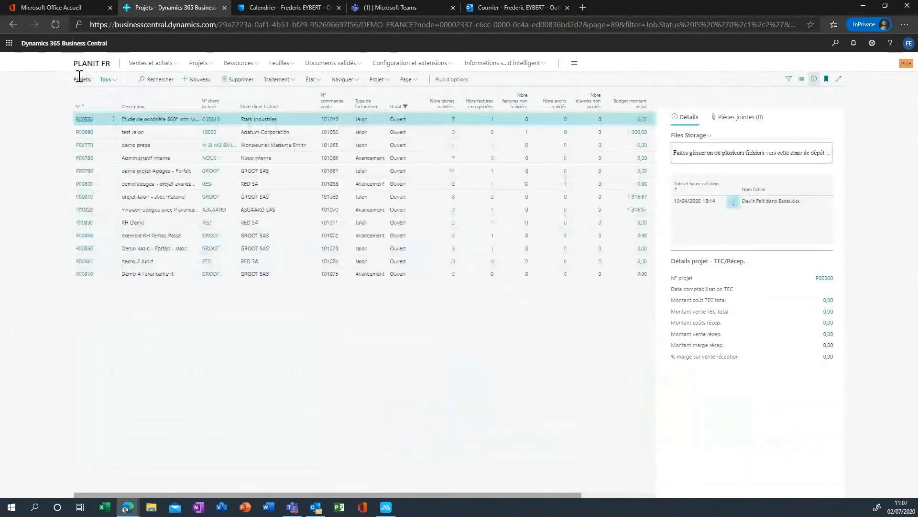
pyautogui.click(114, 273)
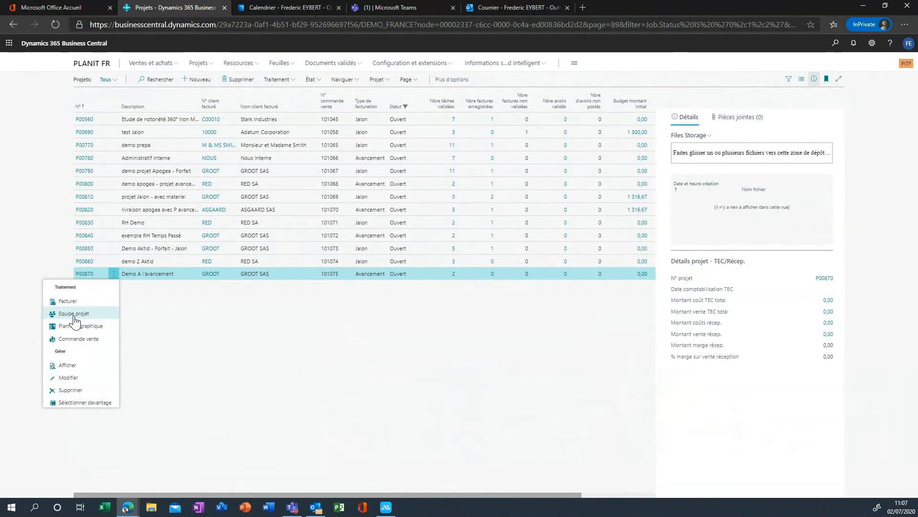
pyautogui.click(77, 379)
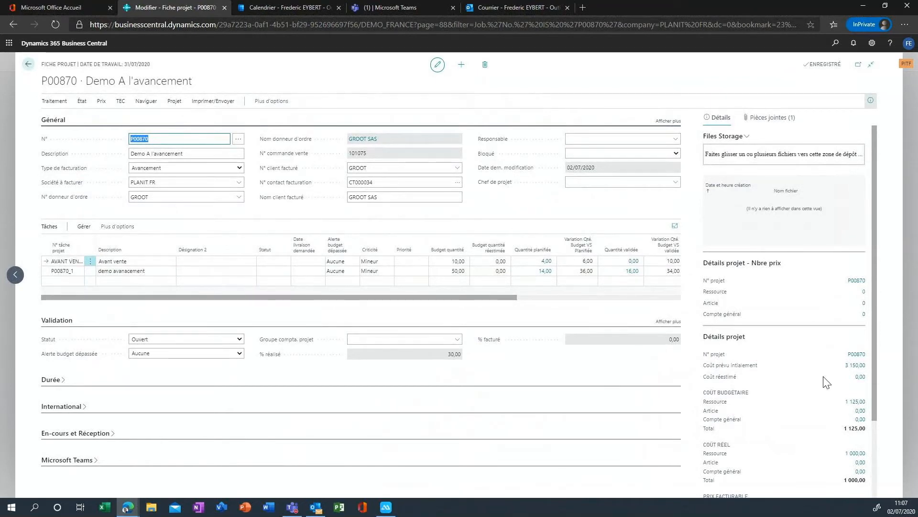
# - Examine the project's cost and price details and the planning lines behind its budgeted resource cost
pyautogui.scroll(-1, 830, 382)
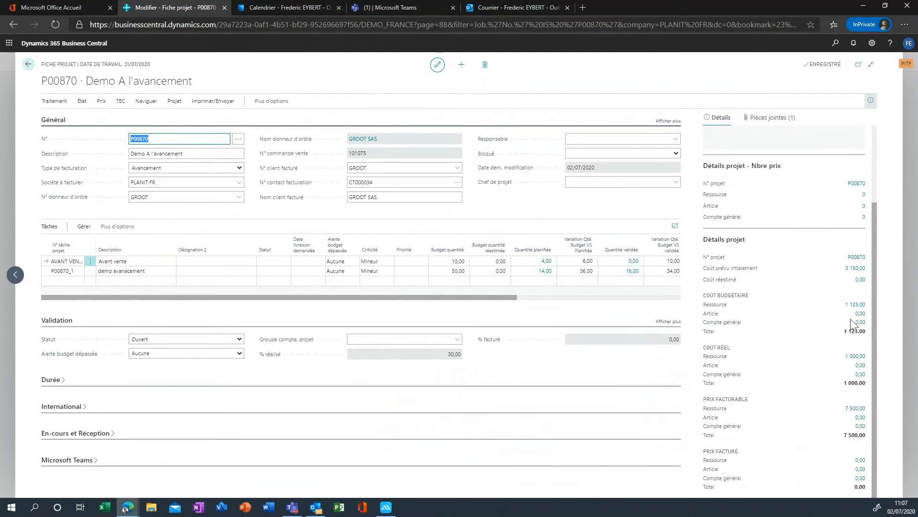
pyautogui.click(859, 306)
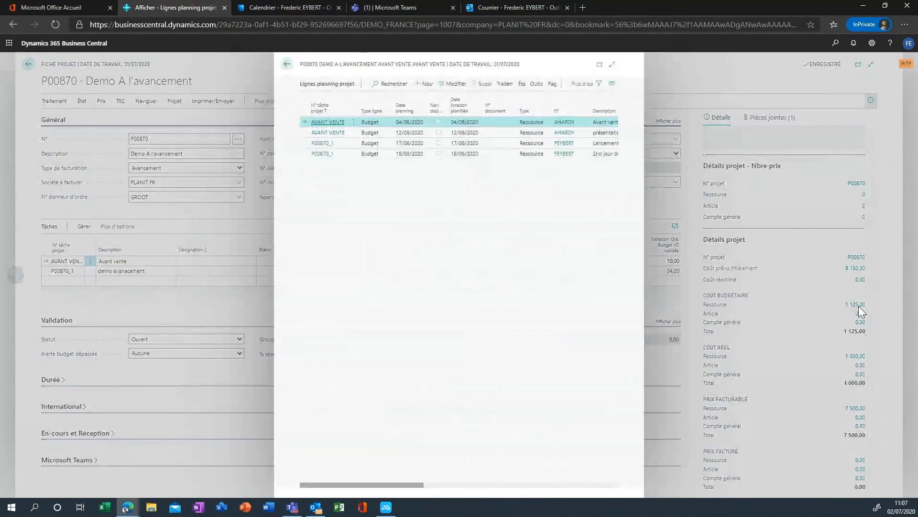
pyautogui.click(285, 65)
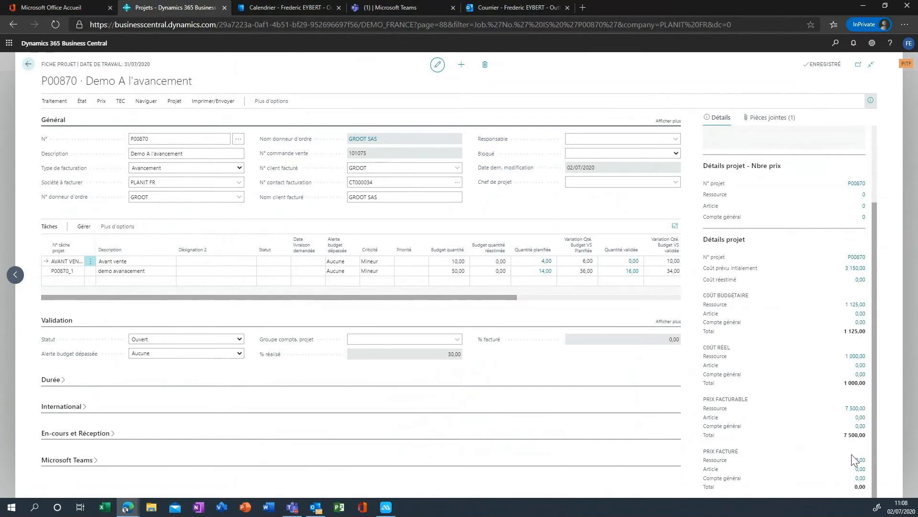
# - Search for "saisie", open the time entry page, select the first resource in the list and advance the period to August 2020
pyautogui.click(836, 44)
pyautogui.write('s')
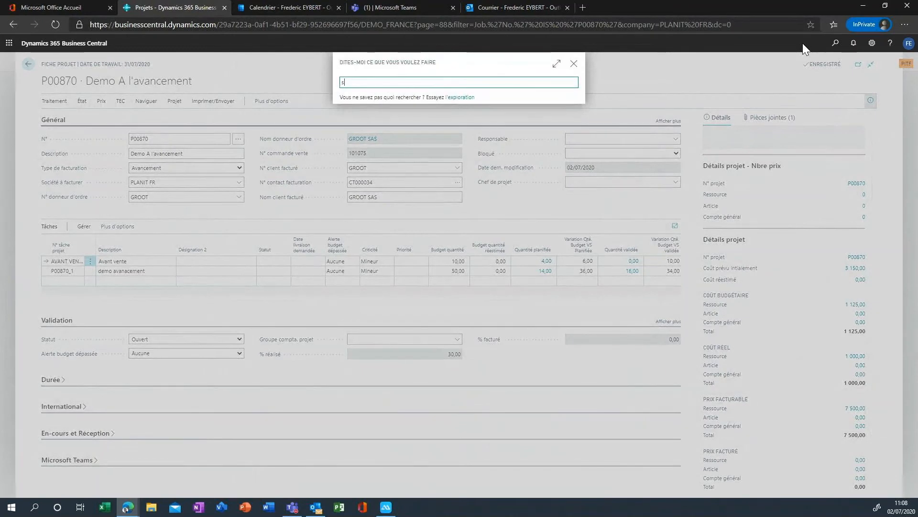
pyautogui.write('aisie')
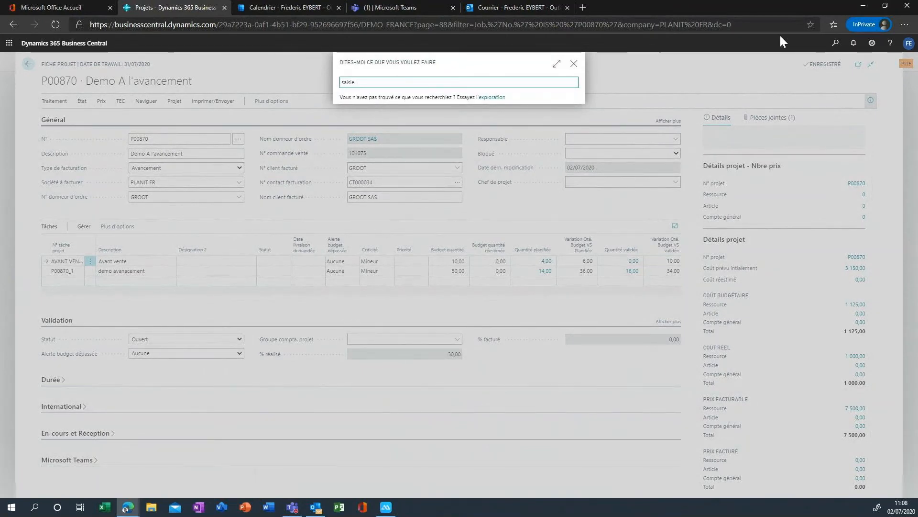
pyautogui.click(380, 117)
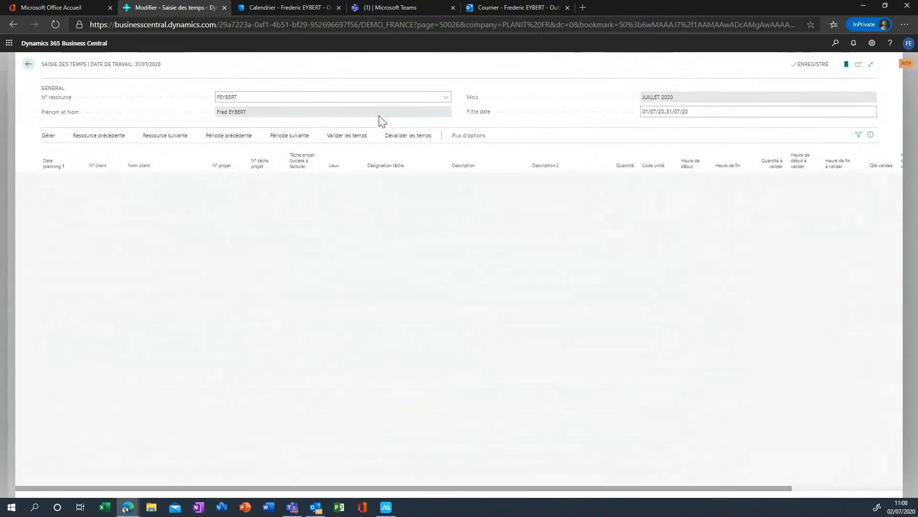
pyautogui.click(447, 99)
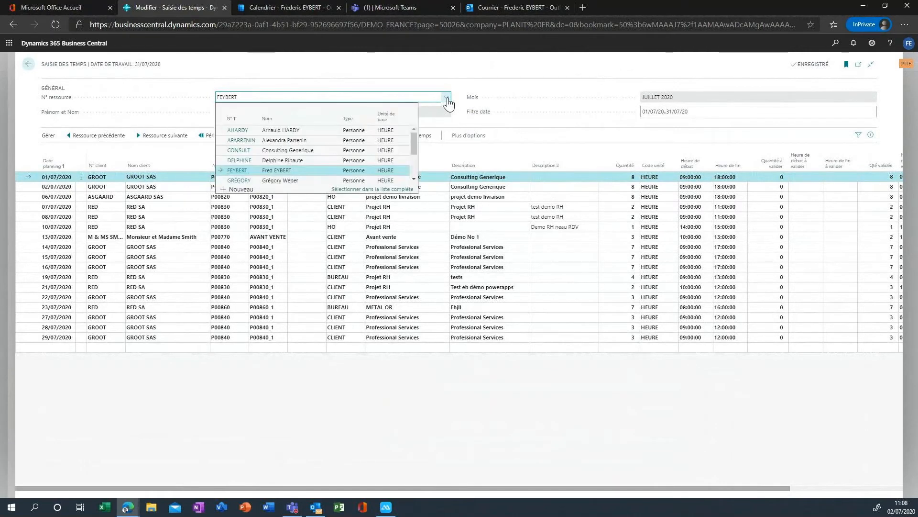
pyautogui.click(328, 130)
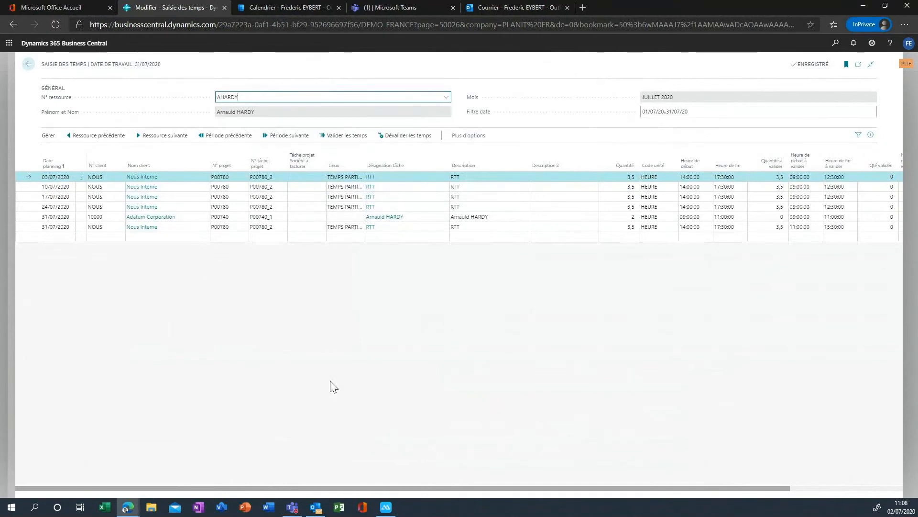
pyautogui.click(278, 141)
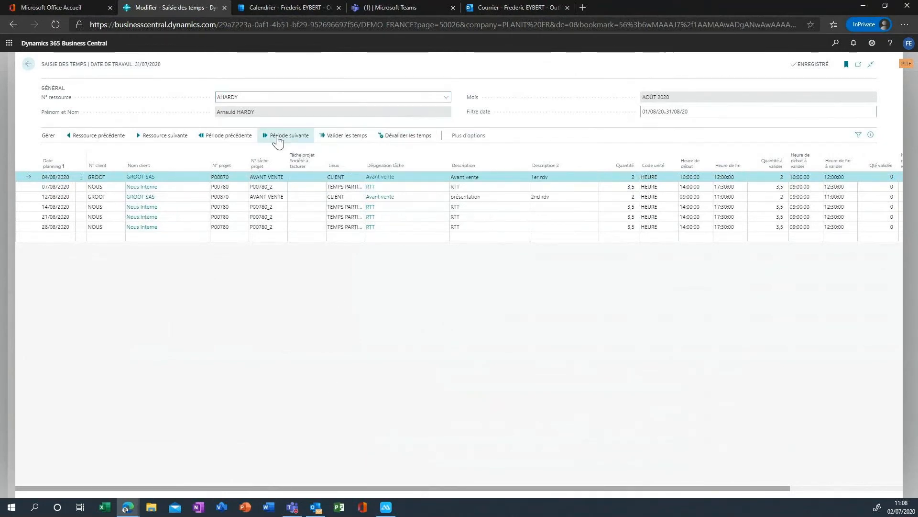
# - Validate the 04/08/2020 and 12/08/2020 pre-sales lines of project P00870 and check the resource's day and period time details
pyautogui.keyDown('ctrl'); pyautogui.click(27, 195); pyautogui.keyUp('ctrl')
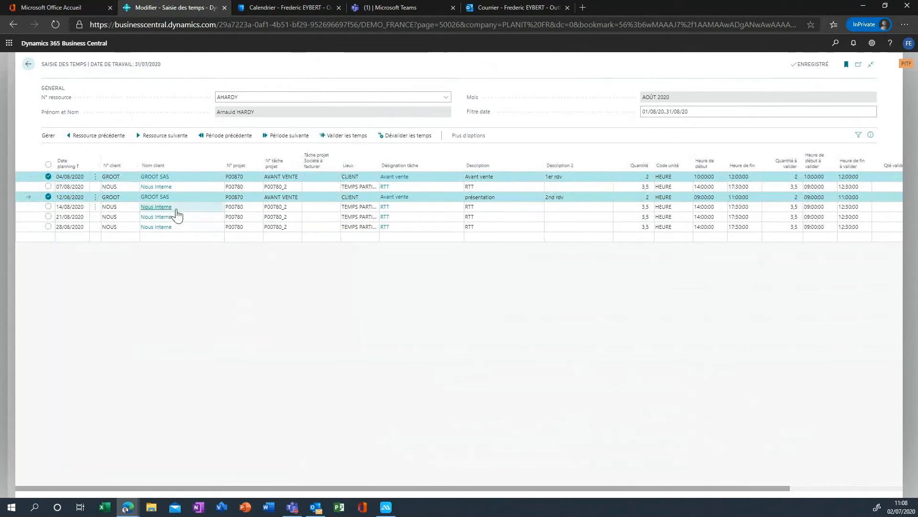
pyautogui.click(345, 136)
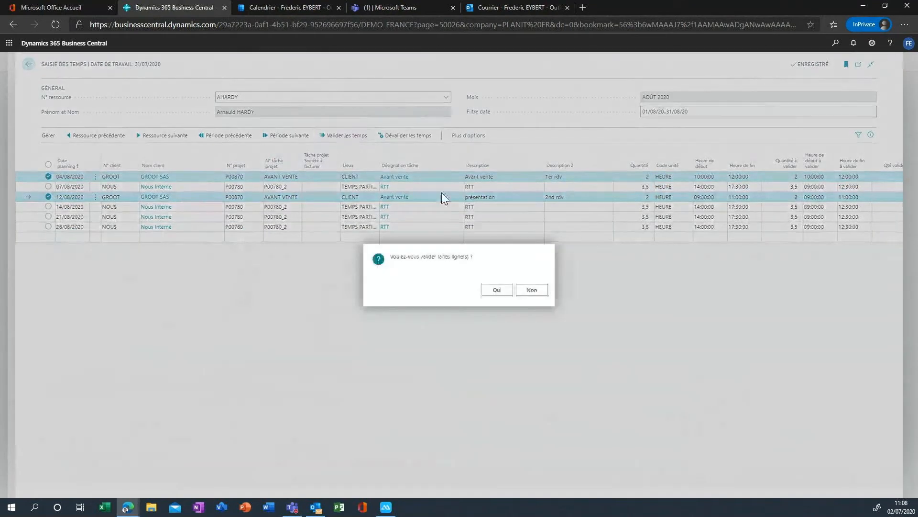
pyautogui.click(488, 289)
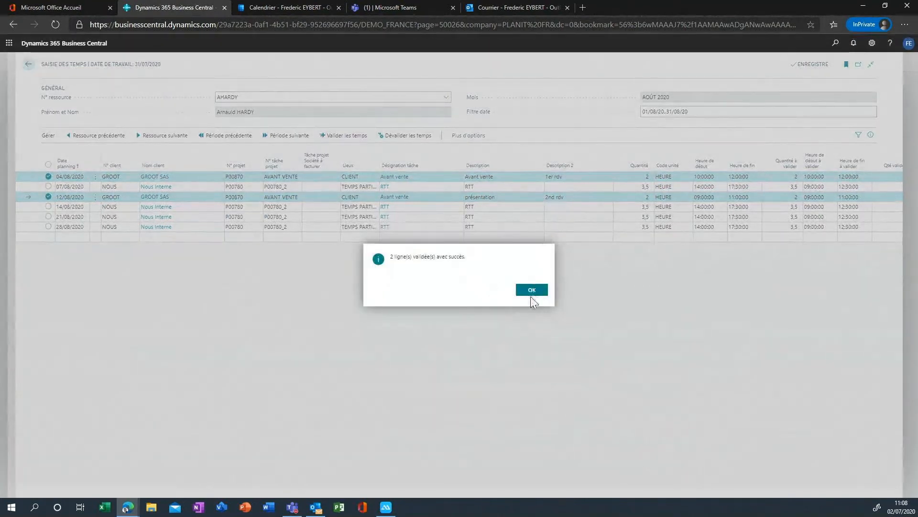
pyautogui.click(531, 290)
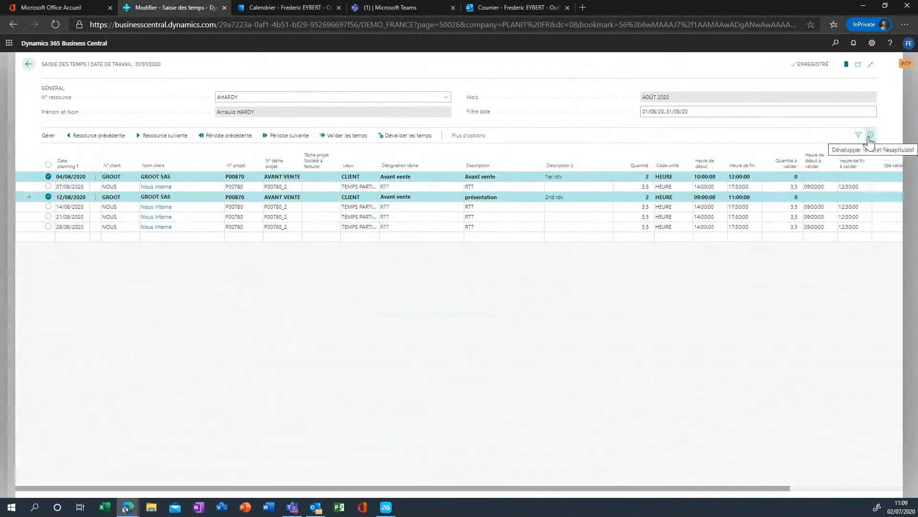
pyautogui.click(870, 138)
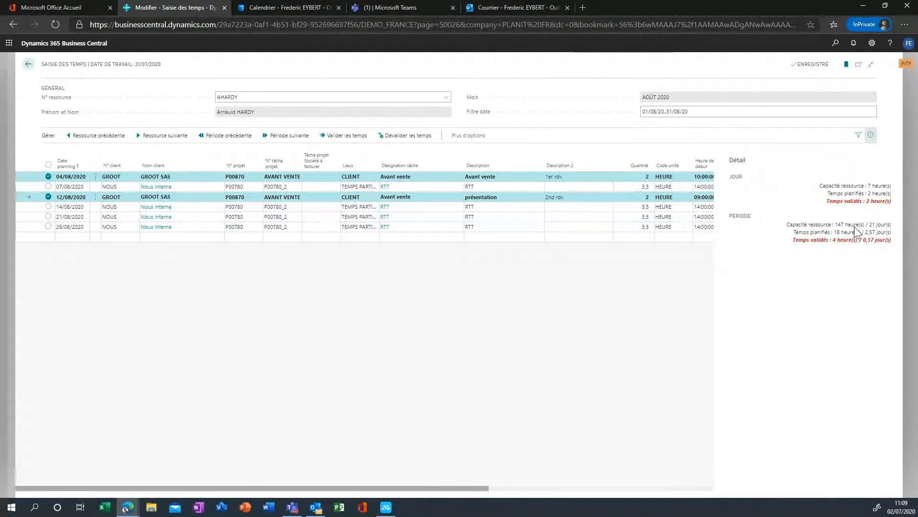
pyautogui.click(871, 135)
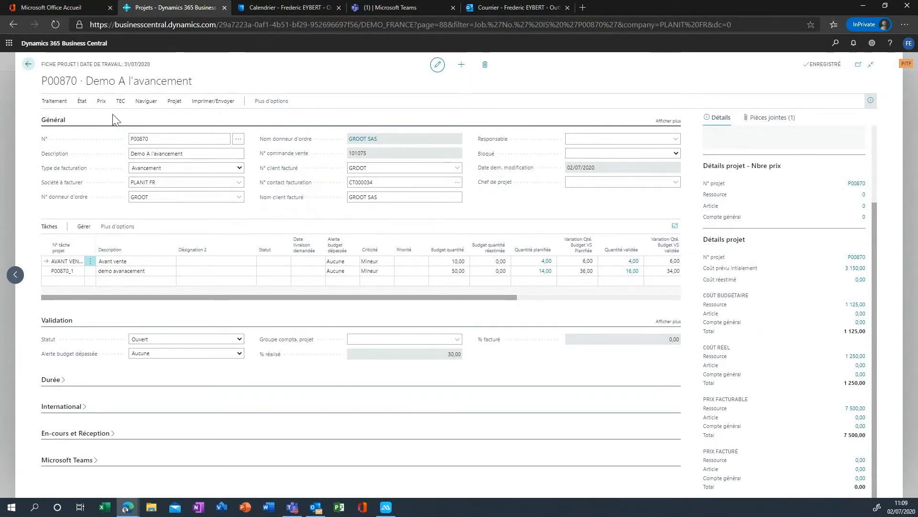
# - Open the billing page from project P00870's card and set the billing period to 01/08/20..31/08/20
pyautogui.click(48, 103)
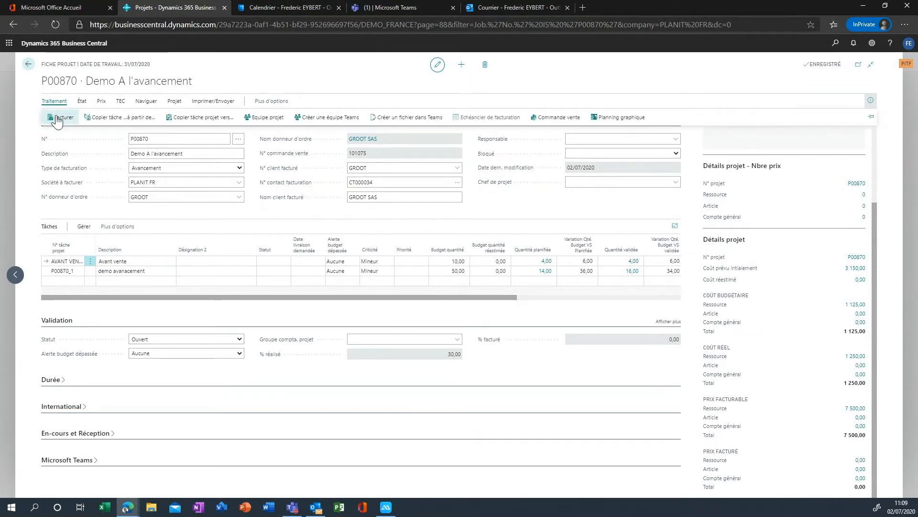
pyautogui.click(57, 119)
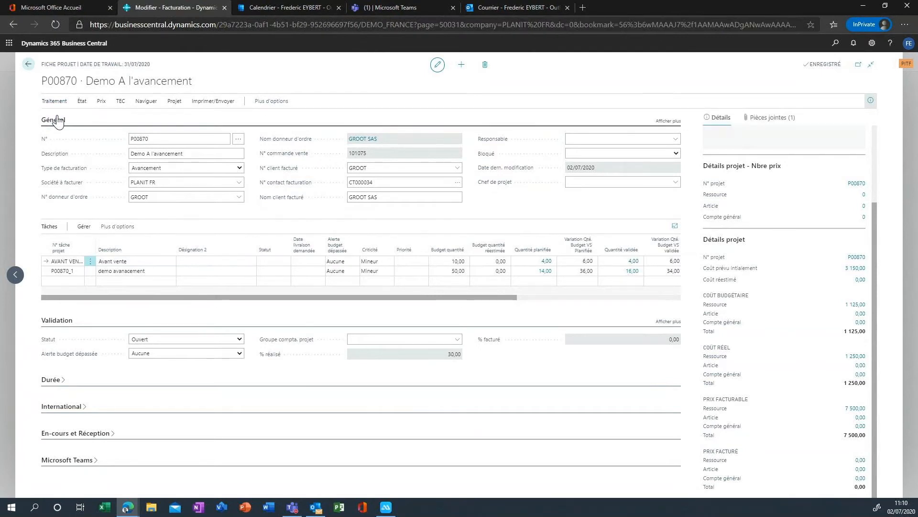
pyautogui.click(724, 97)
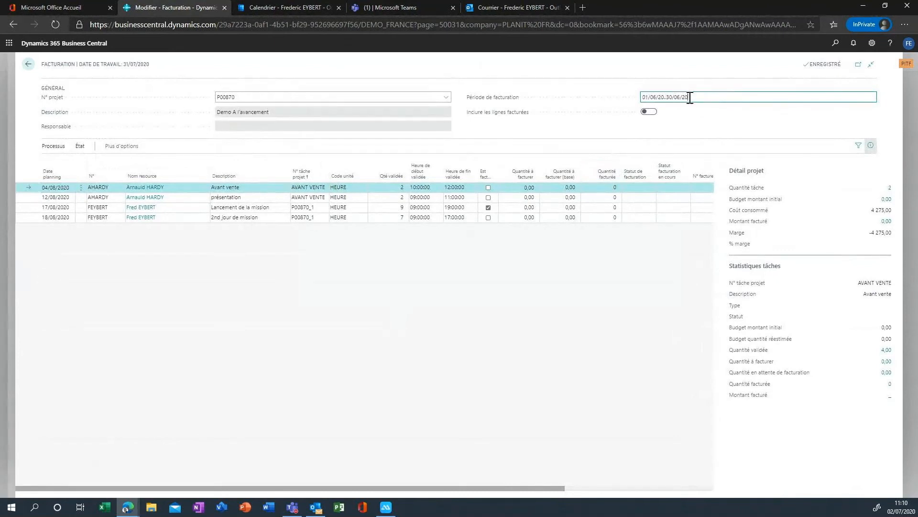
pyautogui.moveTo(688, 97); pyautogui.dragTo(634, 96)
pyautogui.write('010')
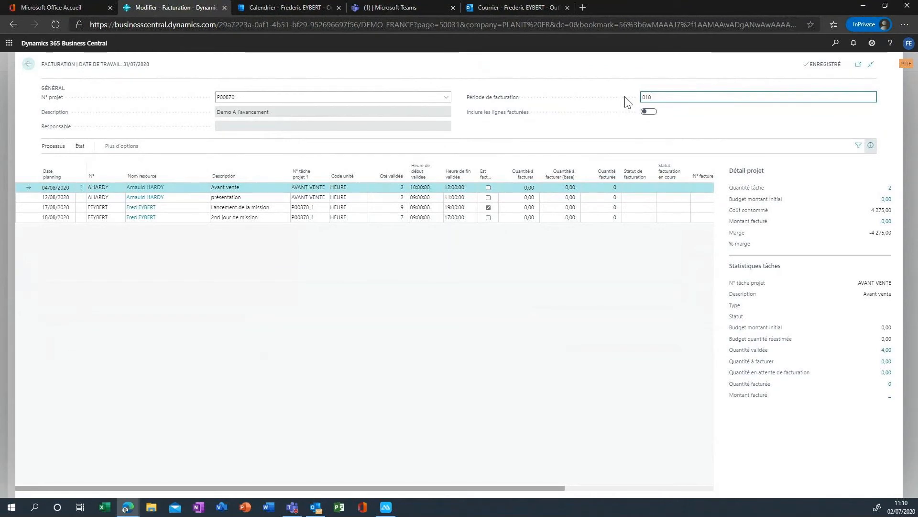
pyautogui.write('8..3108')
pyautogui.press('Tab')
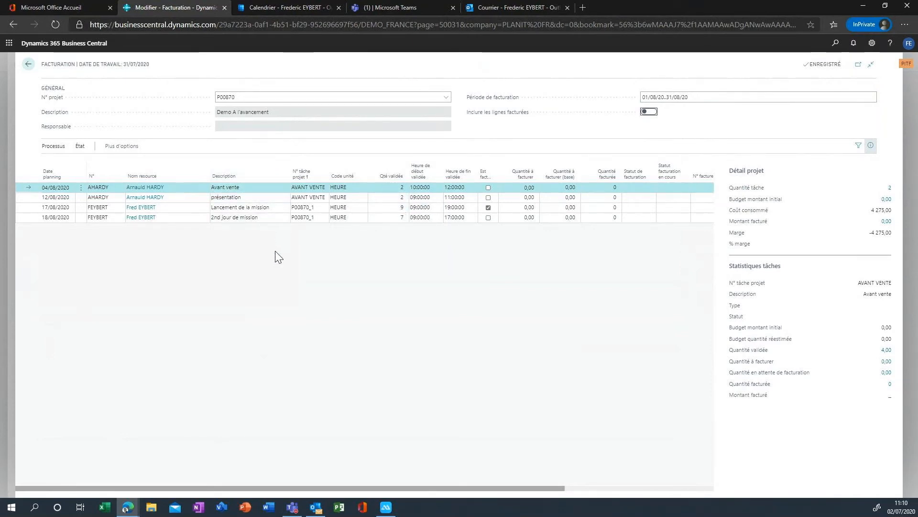
# - Set the billing status of the 04/08/2020 and 12/08/2020 pre-sales lines to Non Facturable
pyautogui.click(649, 188)
pyautogui.click(642, 233)
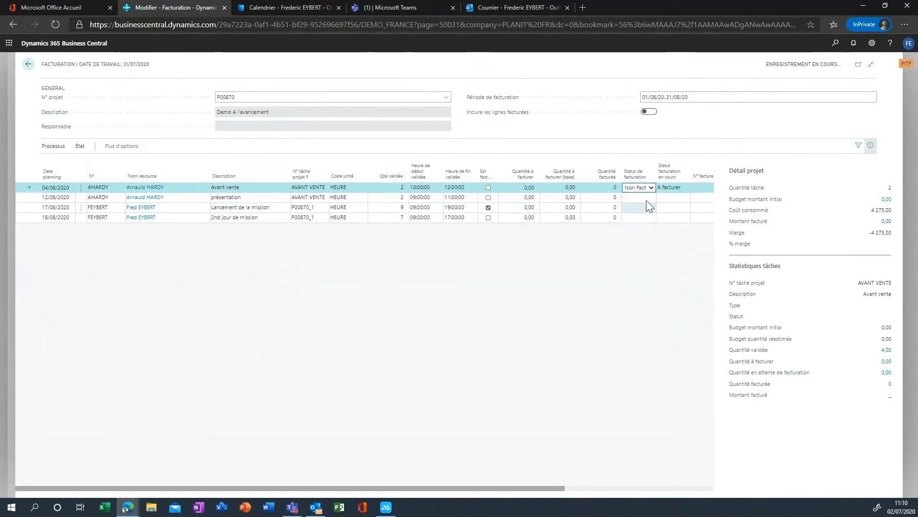
pyautogui.click(647, 198)
pyautogui.click(653, 198)
pyautogui.click(647, 243)
# - Set the 17/08/2020 and 18/08/2020 lines' billing status to Facturable, flagging the 18/08/2020 line as billable
pyautogui.click(648, 209)
pyautogui.click(651, 208)
pyautogui.click(647, 238)
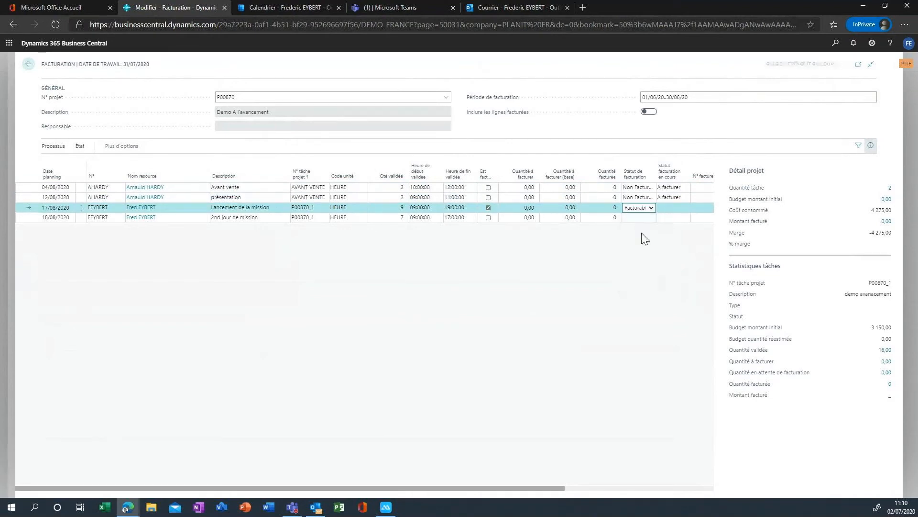
pyautogui.click(488, 218)
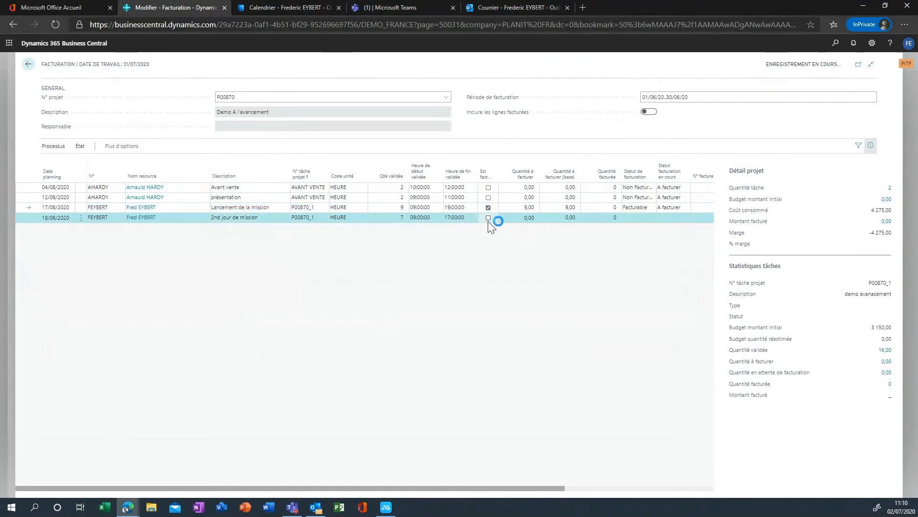
pyautogui.click(645, 218)
pyautogui.click(645, 218)
pyautogui.click(641, 249)
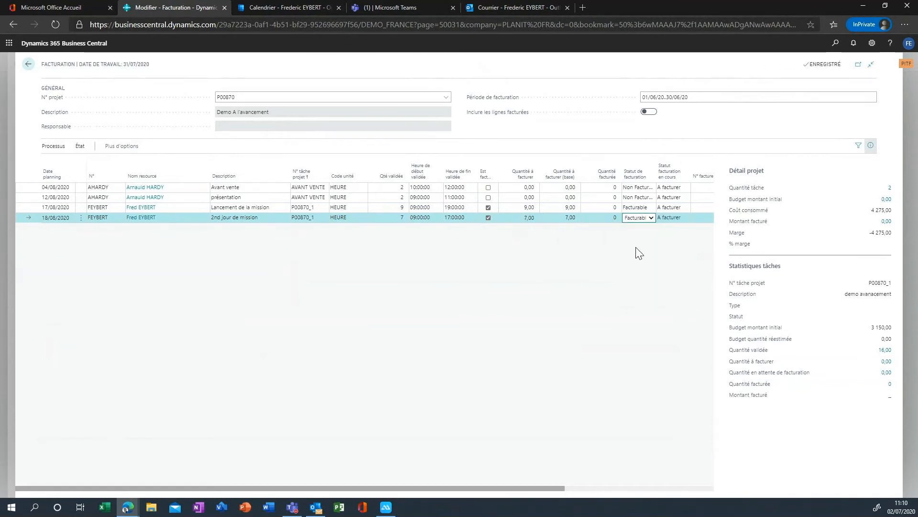
# - Hide the project details and generate the billing for project P00870's billable time lines
pyautogui.click(870, 149)
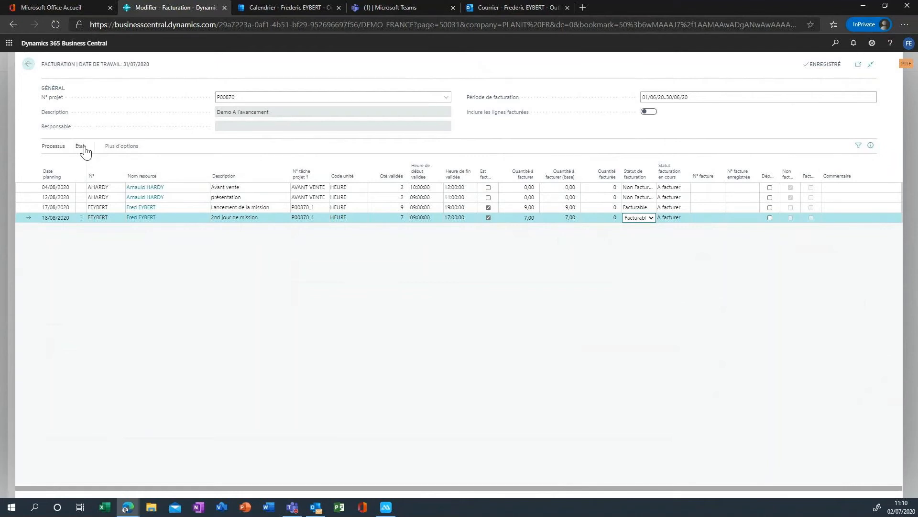
pyautogui.click(45, 147)
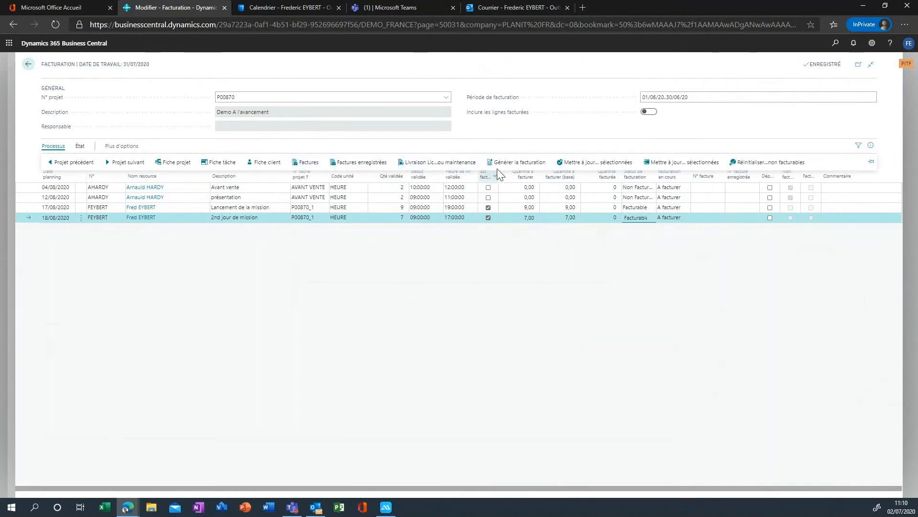
pyautogui.click(510, 163)
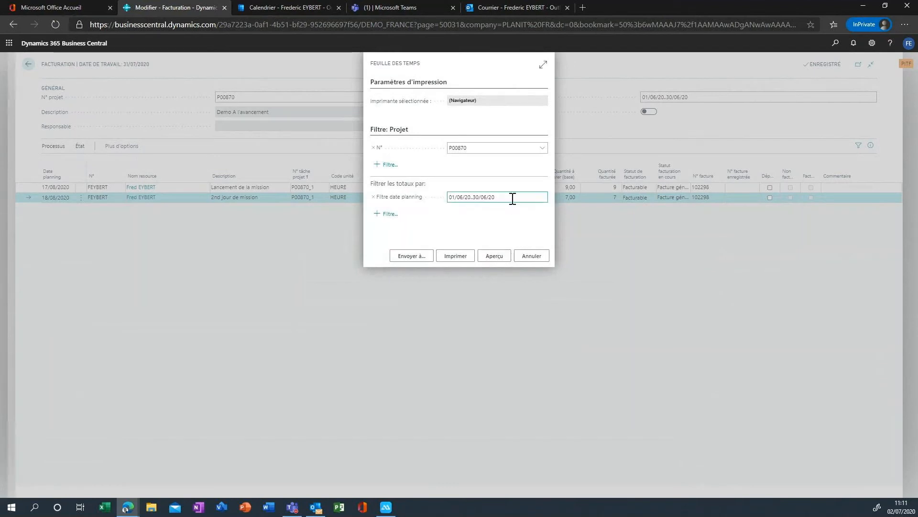
# - Preview project P00870's time sheet report with the planning date filter 0108..3108, and close the preview
pyautogui.moveTo(512, 198); pyautogui.dragTo(416, 195)
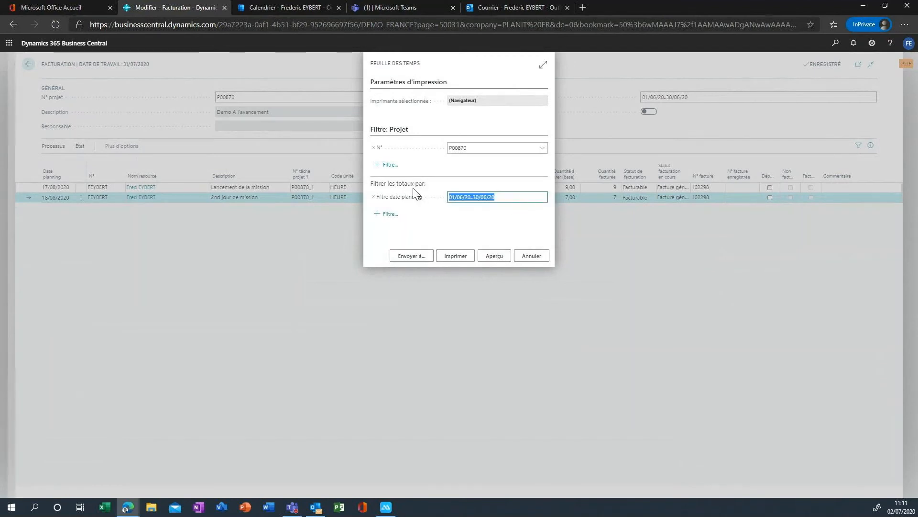
pyautogui.write('0108..3108')
pyautogui.press('Tab')
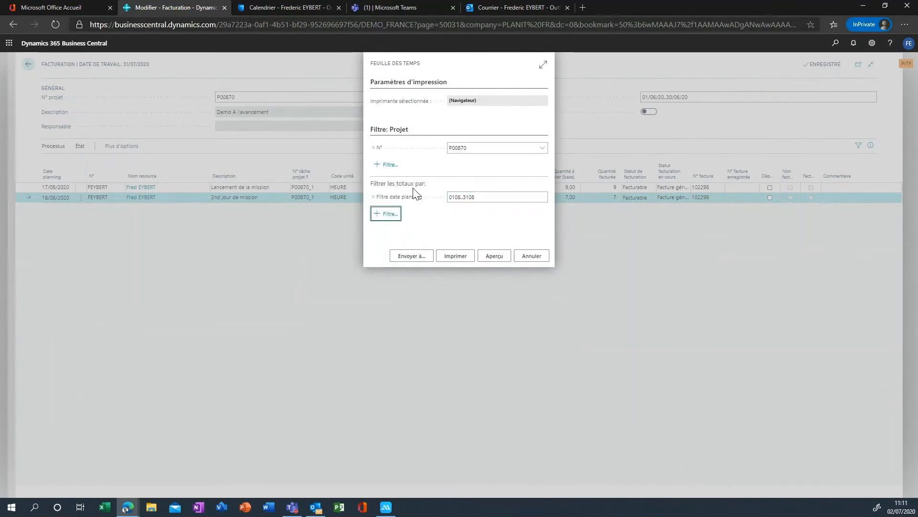
pyautogui.click(493, 259)
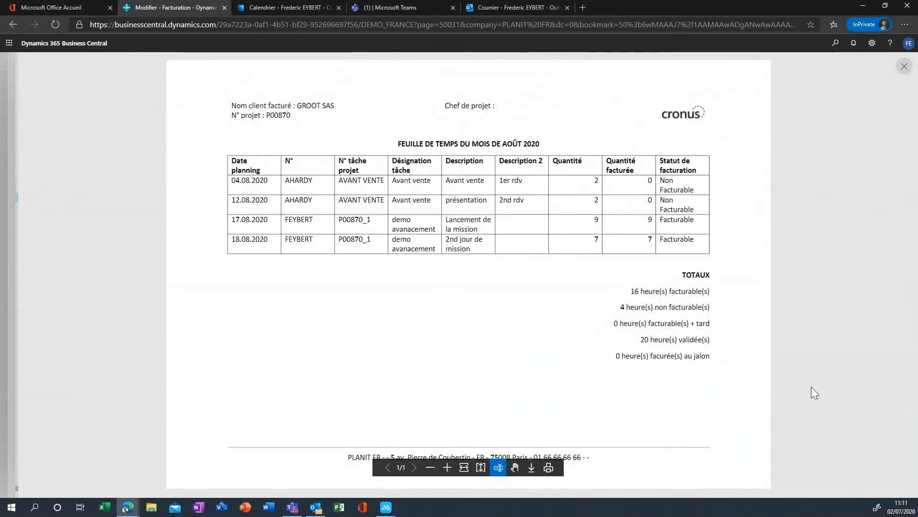
pyautogui.click(909, 67)
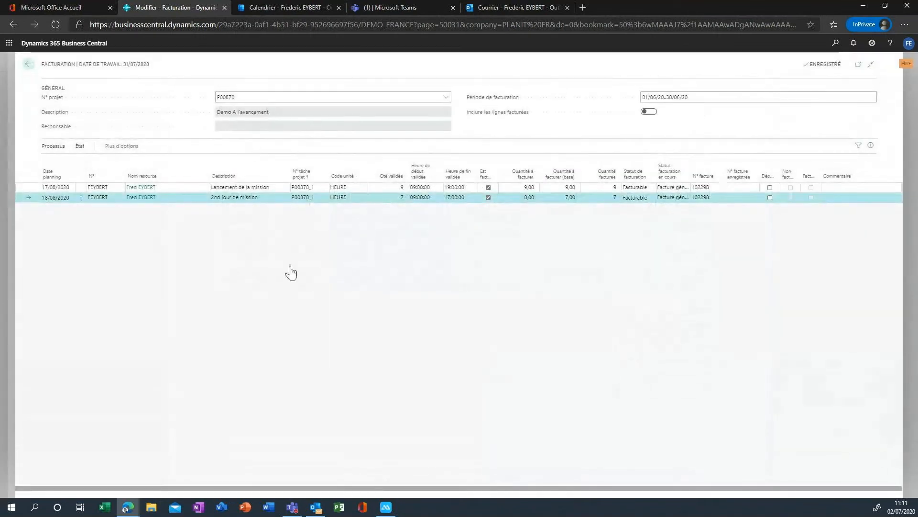
# - Open the project's generated sales invoice for GROOT SAS and correct its resource line description to "demo avancement"
pyautogui.click(56, 151)
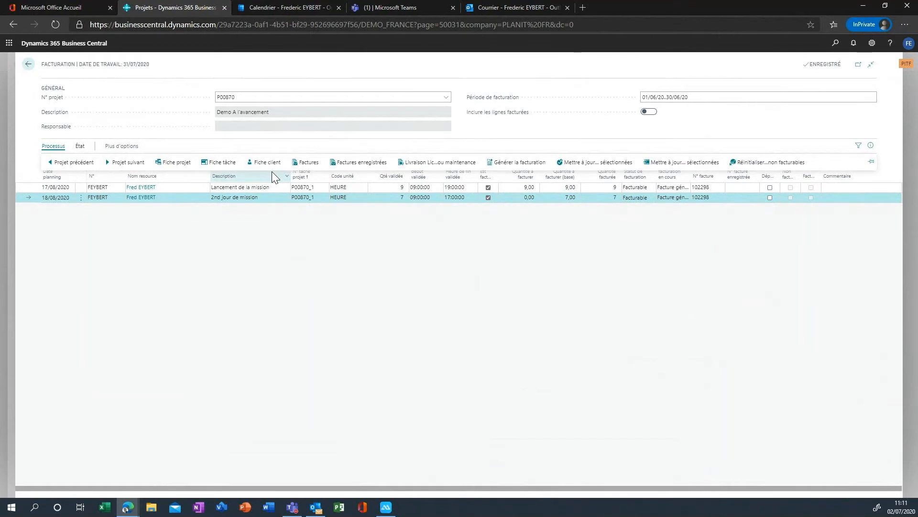
pyautogui.click(299, 165)
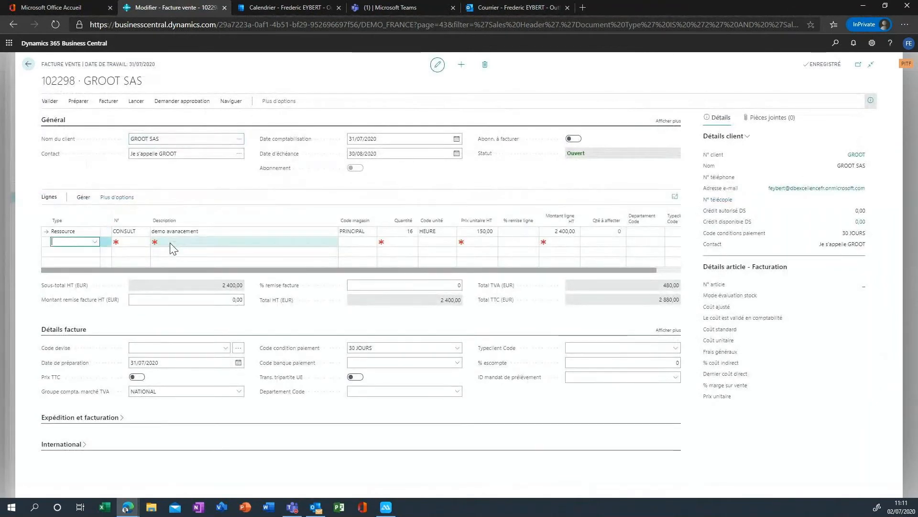
pyautogui.click(182, 232)
pyautogui.click(181, 232)
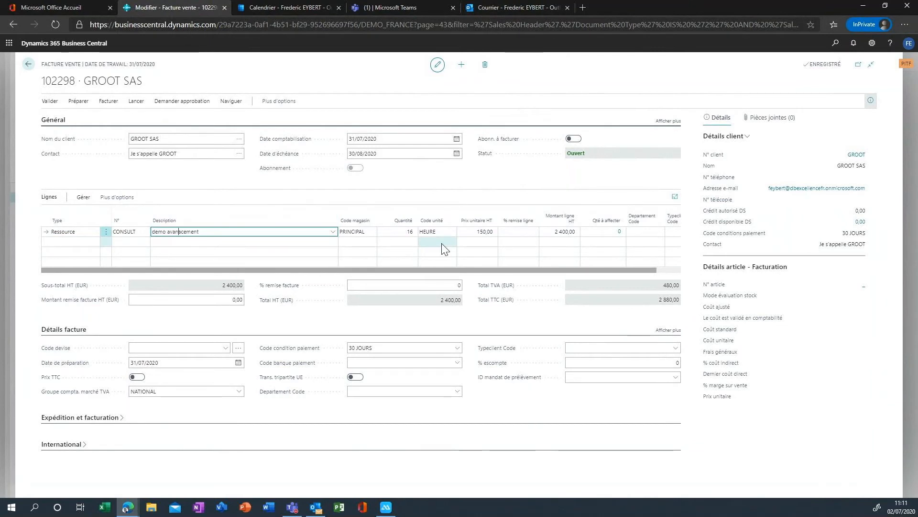
pyautogui.press('BackSpace')
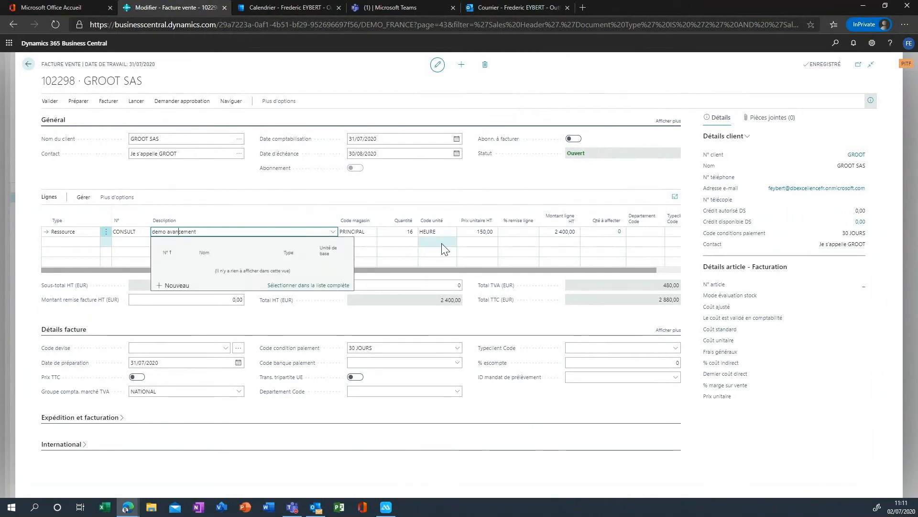
pyautogui.press('Tab')
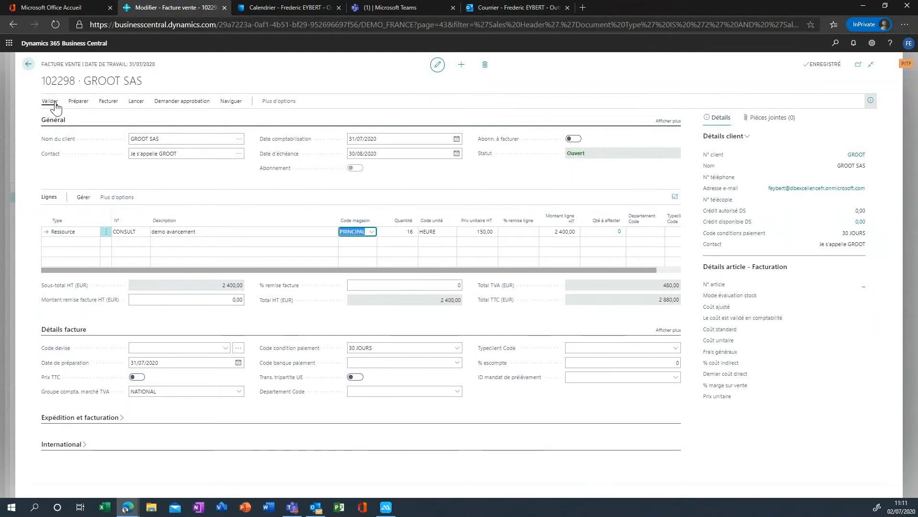
# - Validate and send the GROOT SAS sales invoice as a PDF by e-mail, accepting the confirmation
pyautogui.click(53, 103)
pyautogui.click(167, 119)
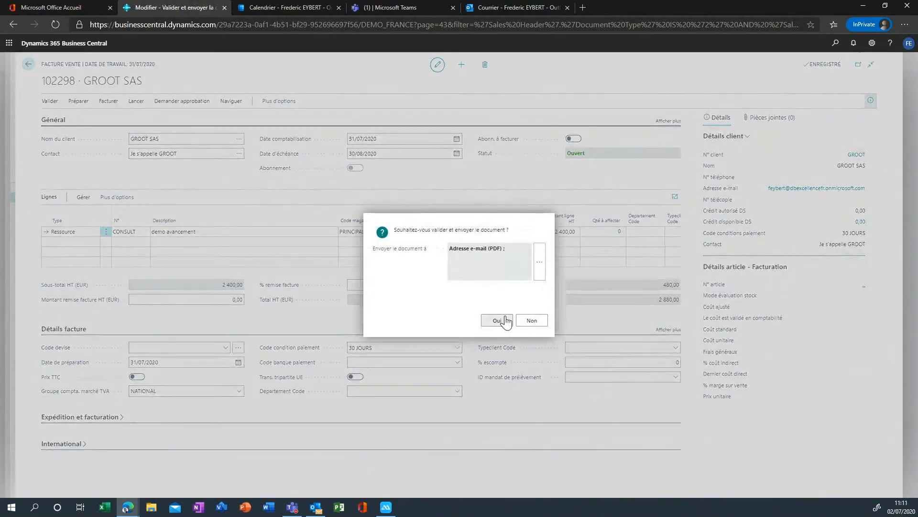
pyautogui.click(499, 321)
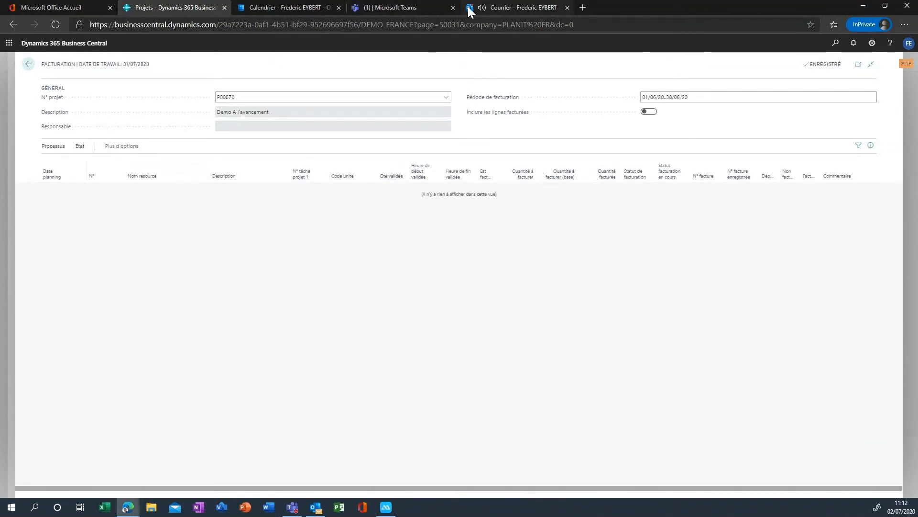
# - Leave the billing page and switch to Outlook to check the received "PLANIT FR - Facture 103275" e-mail and its PDF attachment
pyautogui.click(26, 64)
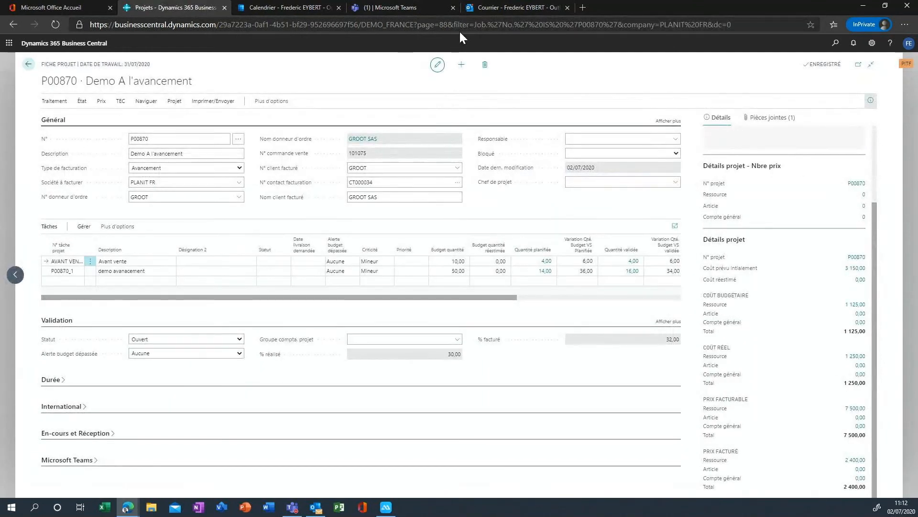
pyautogui.click(487, 9)
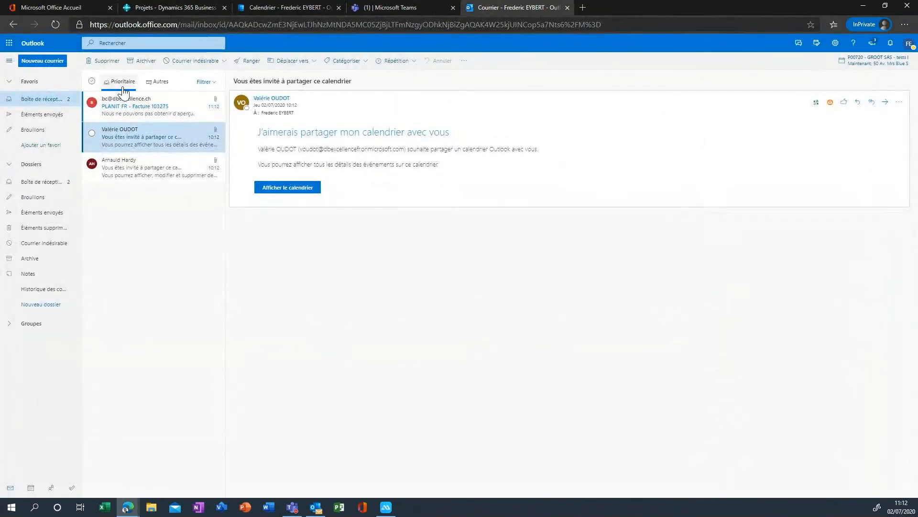
pyautogui.click(143, 105)
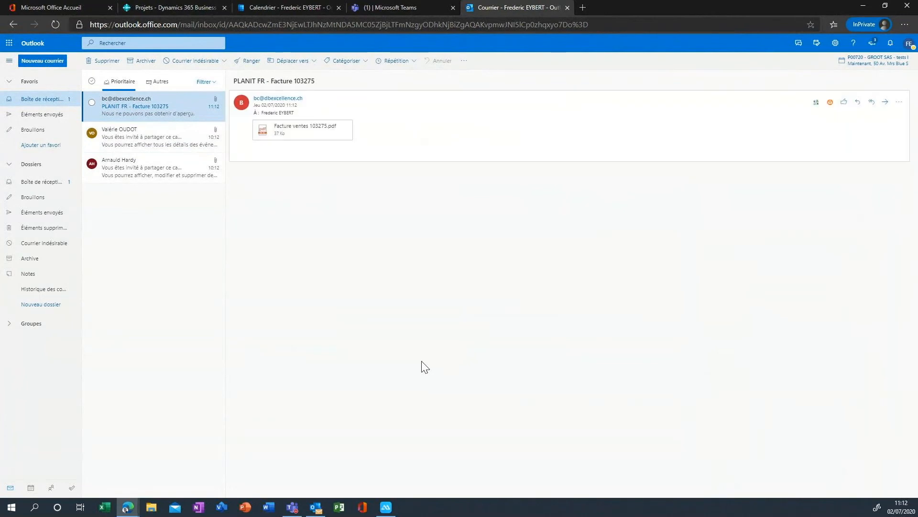
pyautogui.click(346, 136)
pyautogui.click(266, 150)
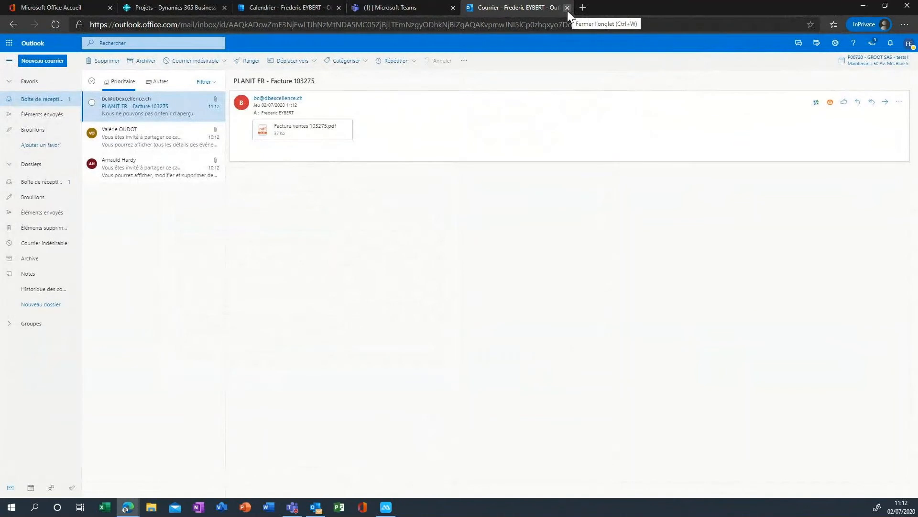
# - Switch back to Business Central and assign the signed-in user's resource as both Responsable and Chef de projet on project P00870
pyautogui.click(182, 10)
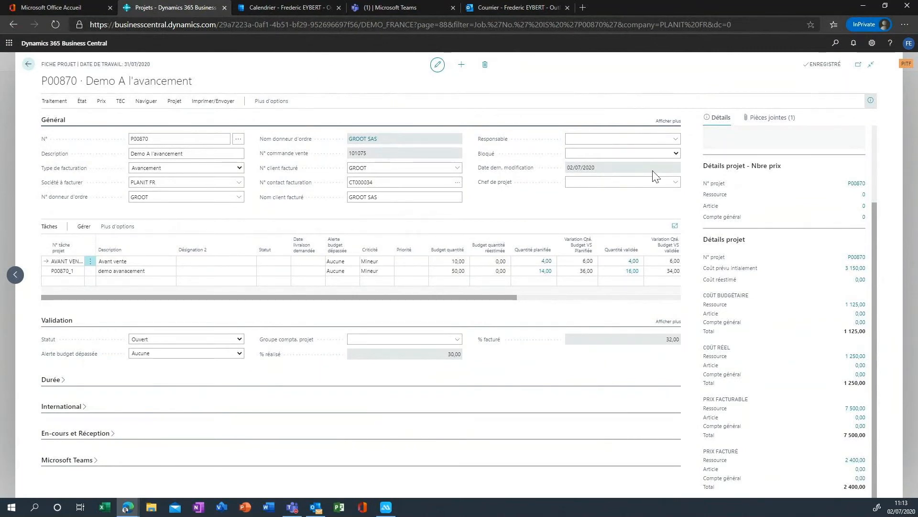
pyautogui.click(675, 140)
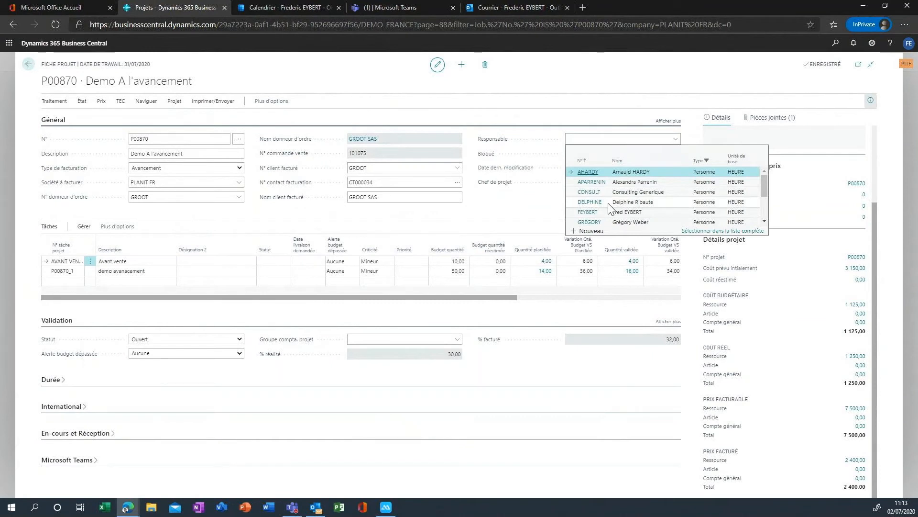
pyautogui.click(607, 211)
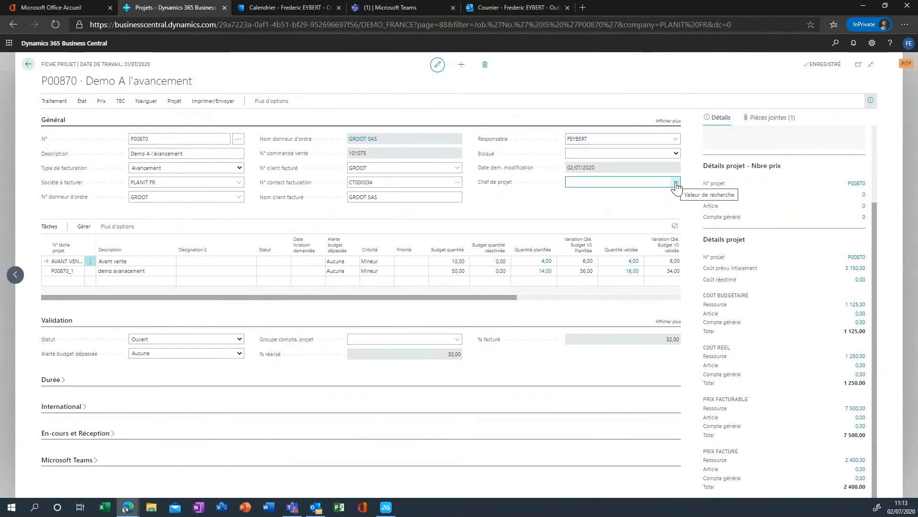
pyautogui.click(676, 186)
pyautogui.click(637, 234)
pyautogui.click(551, 209)
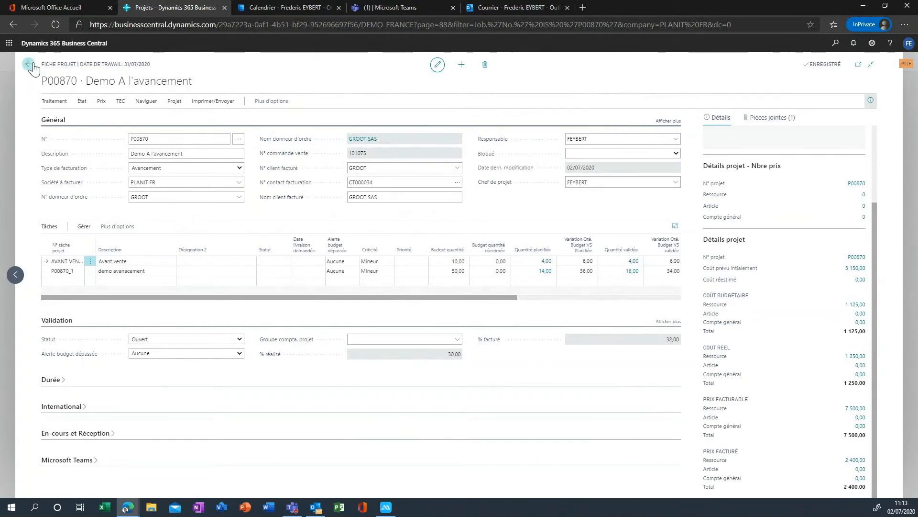
# - Search for "avancement" and open the Avancement projets page in its expanded view
pyautogui.click(836, 44)
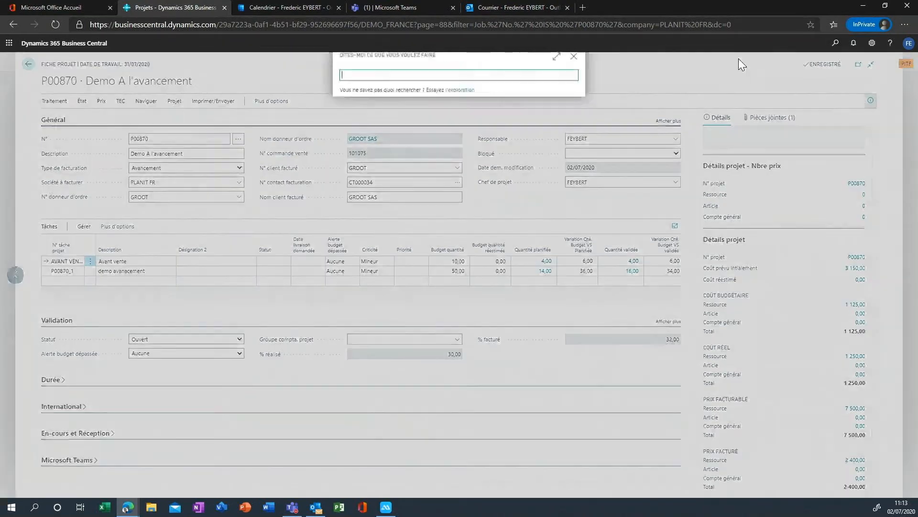
pyautogui.write('avancement')
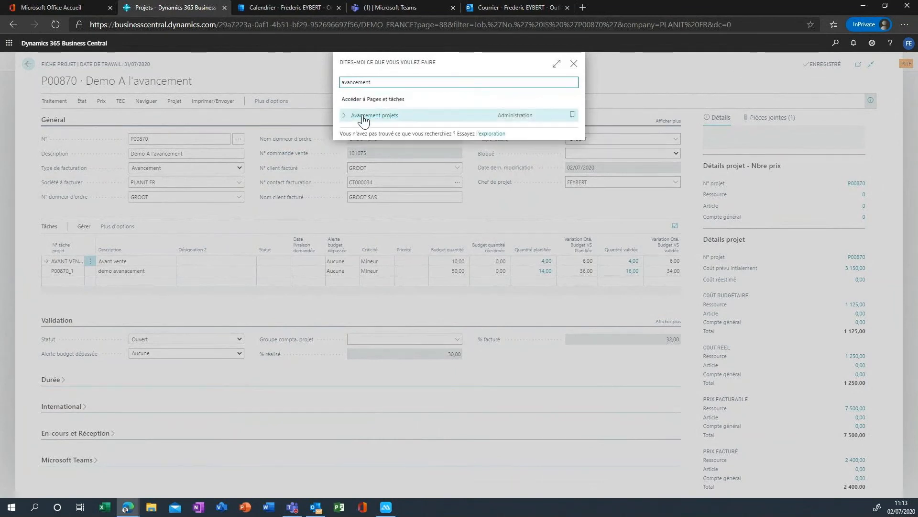
pyautogui.click(363, 116)
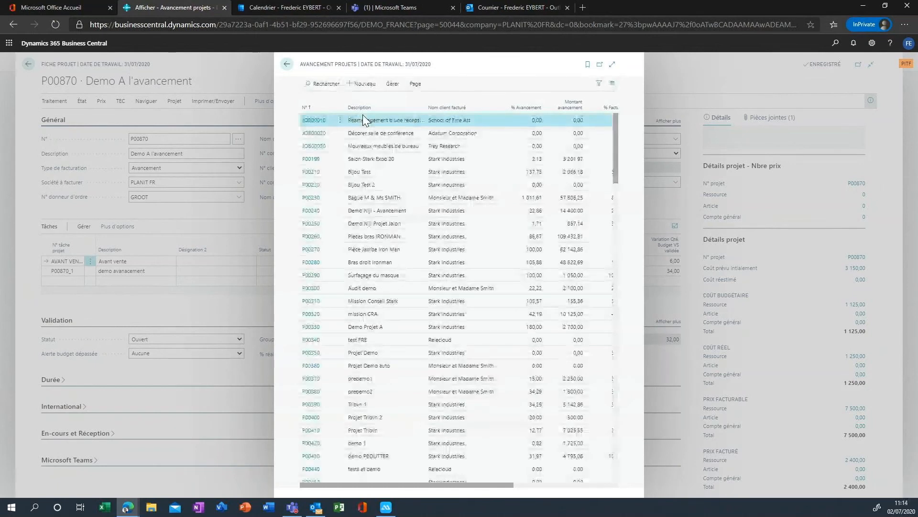
pyautogui.click(613, 65)
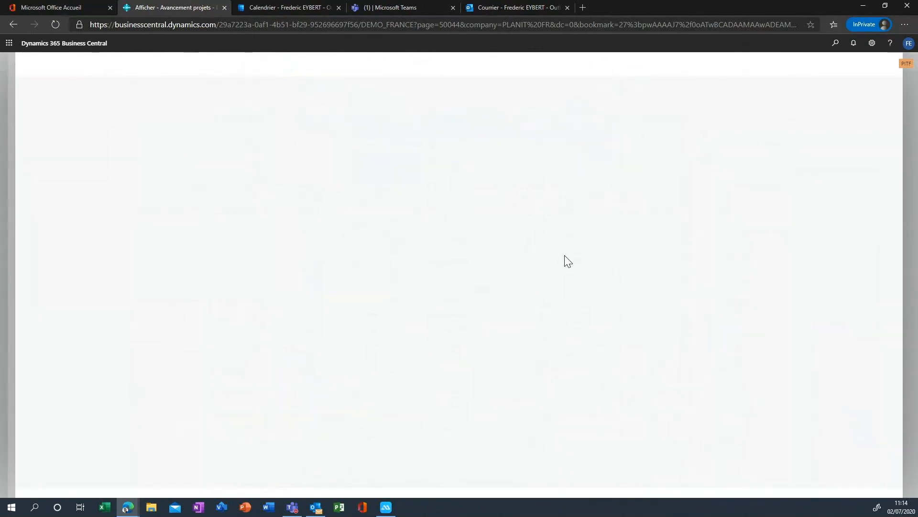
# - Look through the project progress list and select project P00870 to examine its progress and invoiced percentages and amounts
pyautogui.scroll(-9, 564, 255)
pyautogui.scroll(-3, 566, 260)
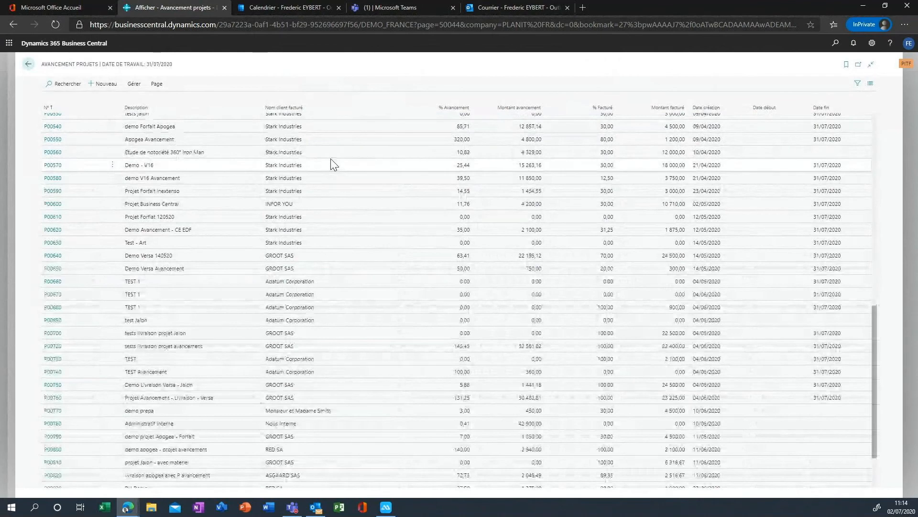
pyautogui.scroll(3, 332, 164)
pyautogui.scroll(3, 266, 435)
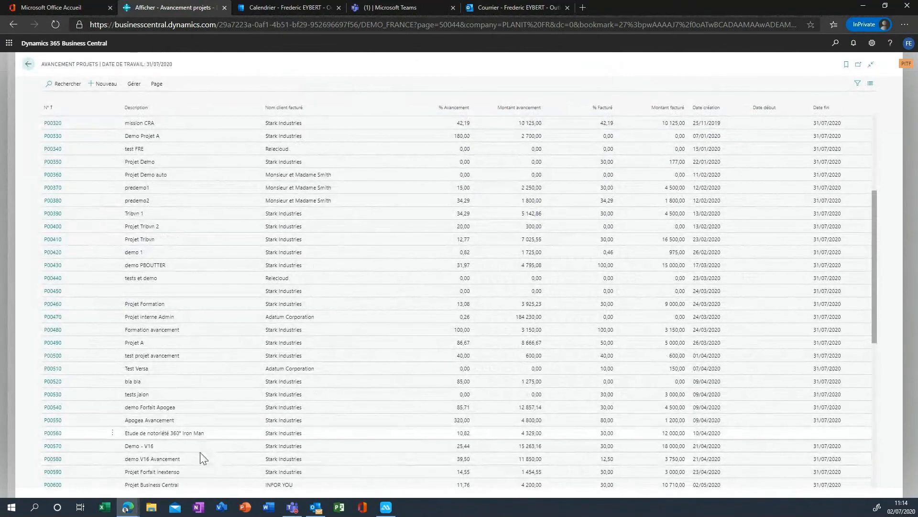
pyautogui.scroll(-3, 285, 452)
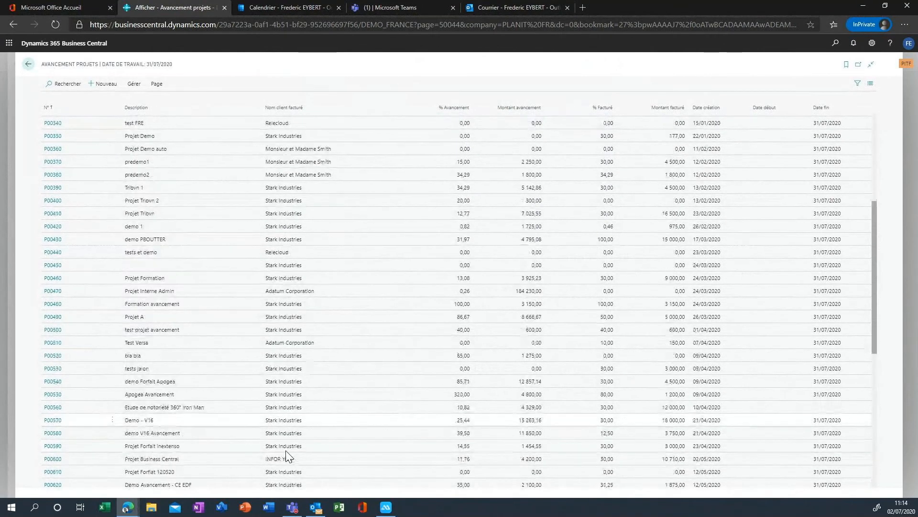
pyautogui.scroll(-6, 285, 452)
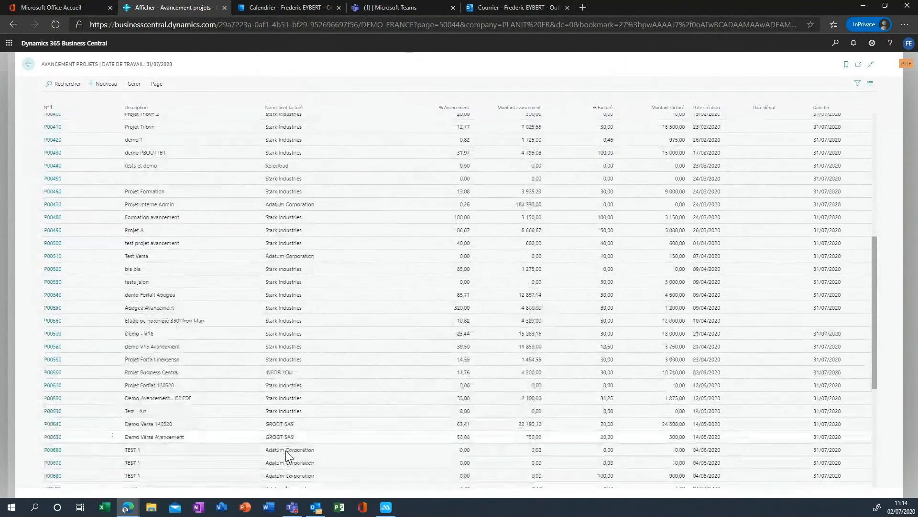
pyautogui.scroll(-3, 286, 449)
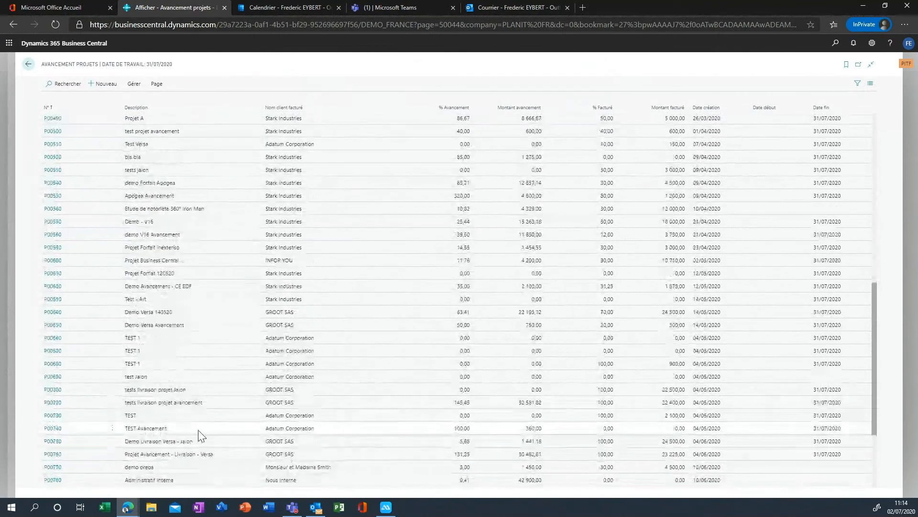
pyautogui.scroll(-3, 225, 469)
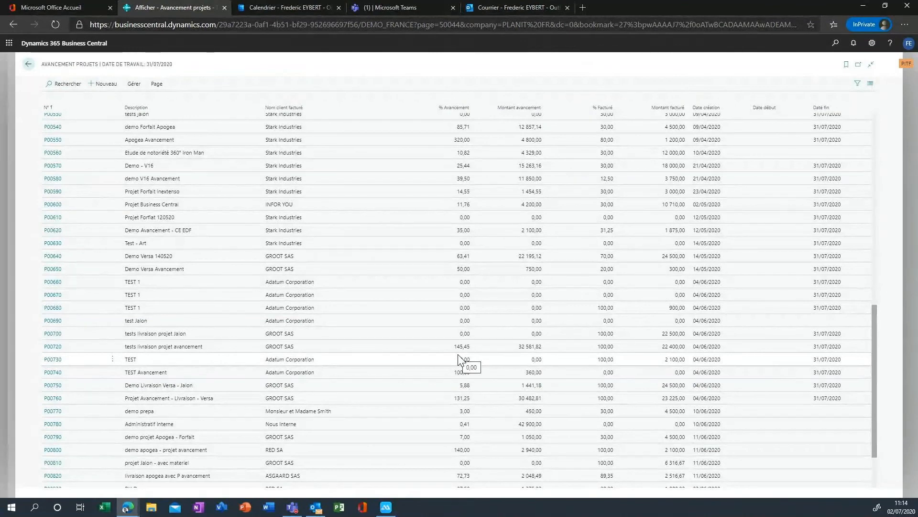
pyautogui.scroll(-1, 459, 360)
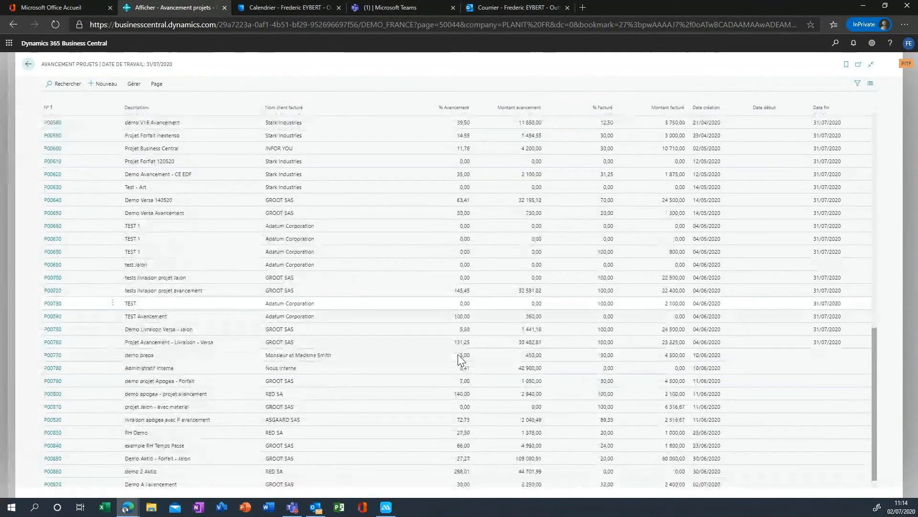
pyautogui.scroll(-1, 458, 360)
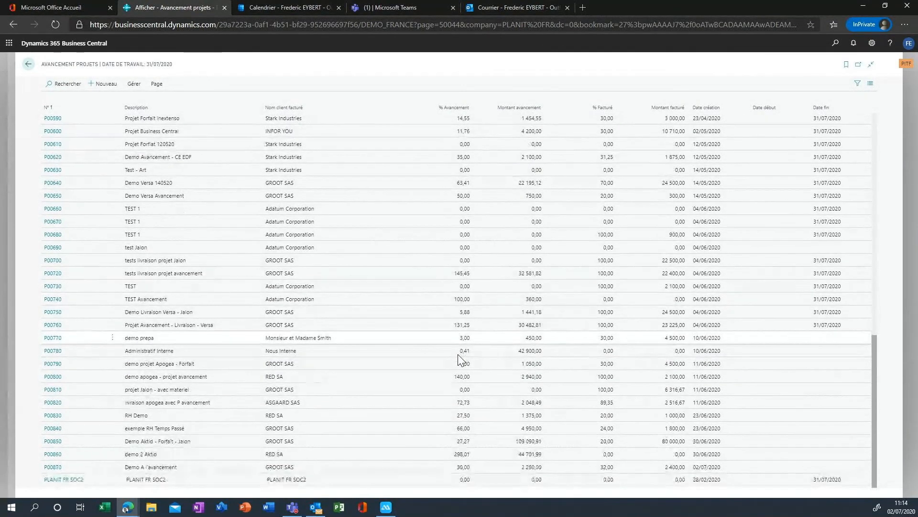
pyautogui.click(372, 467)
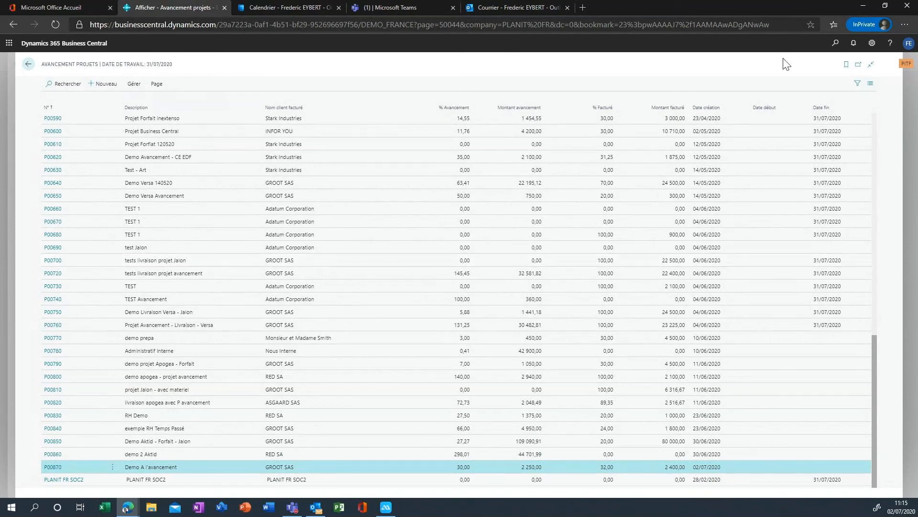
# - Close the progress list and return to the Chef de projet home page to review the project comparison and profitability charts
pyautogui.click(26, 65)
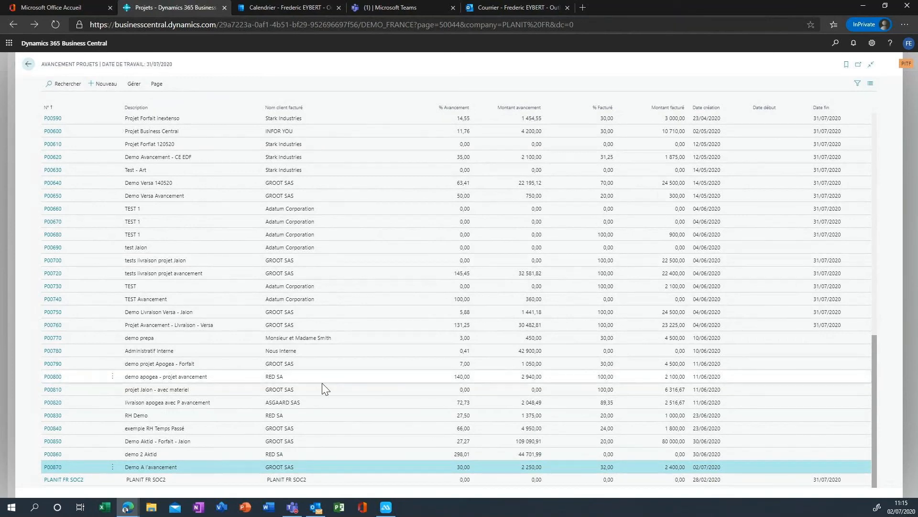
pyautogui.click(27, 66)
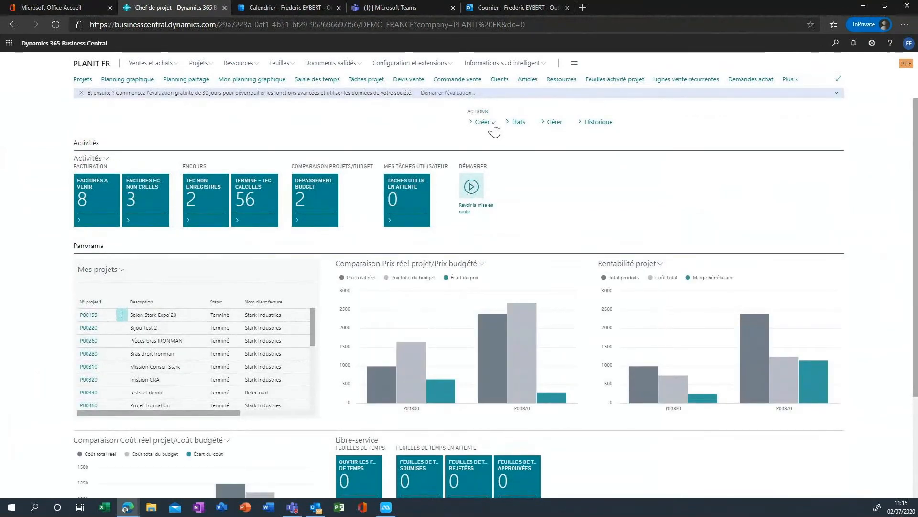
pyautogui.moveTo(782, 405)
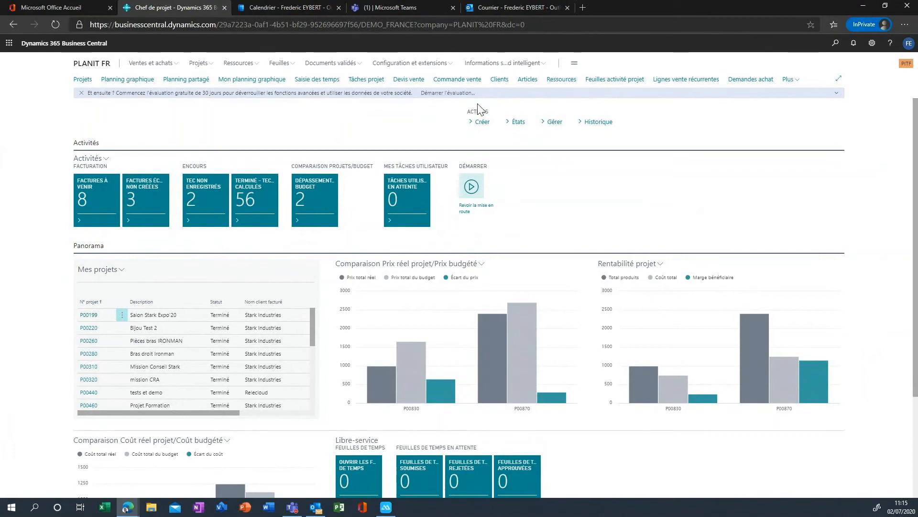
# - Create a new sales order with project designation "demo forfait" for the client RED SA
pyautogui.click(481, 122)
pyautogui.click(454, 163)
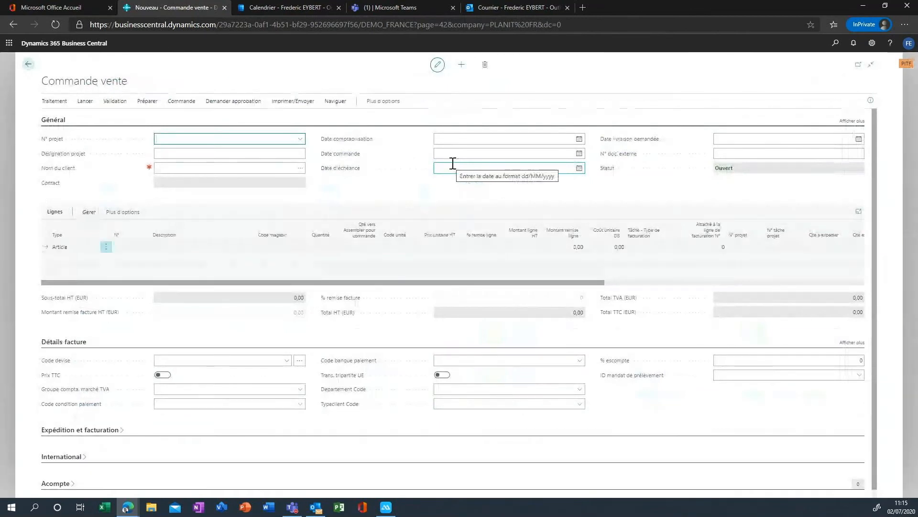
pyautogui.click(264, 154)
pyautogui.write('demo forfait')
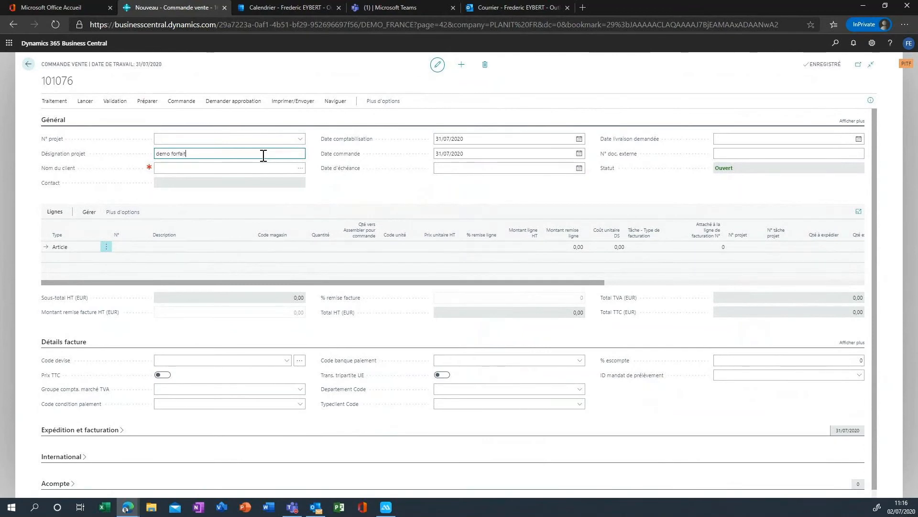
pyautogui.click(303, 171)
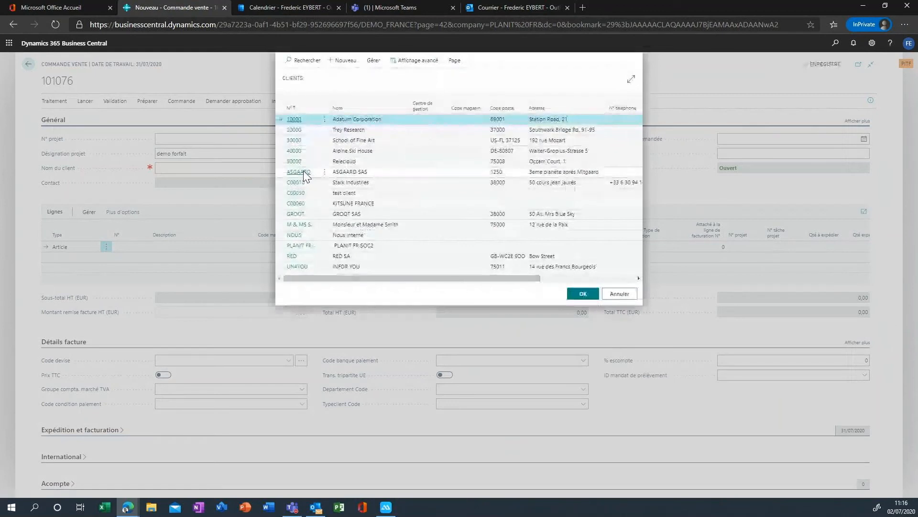
pyautogui.click(394, 255)
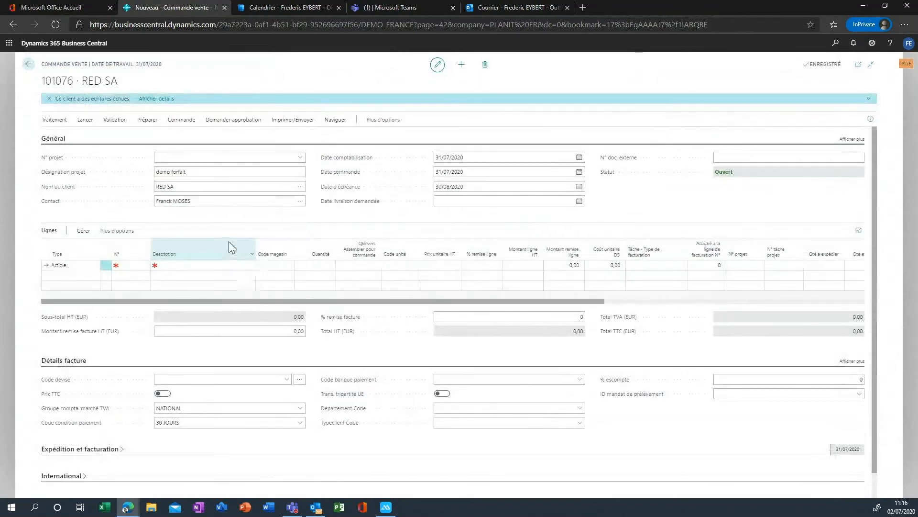
# - Review RED SA's credit notification details and the customer ledger entries behind its overdue amount, and close them
pyautogui.click(161, 100)
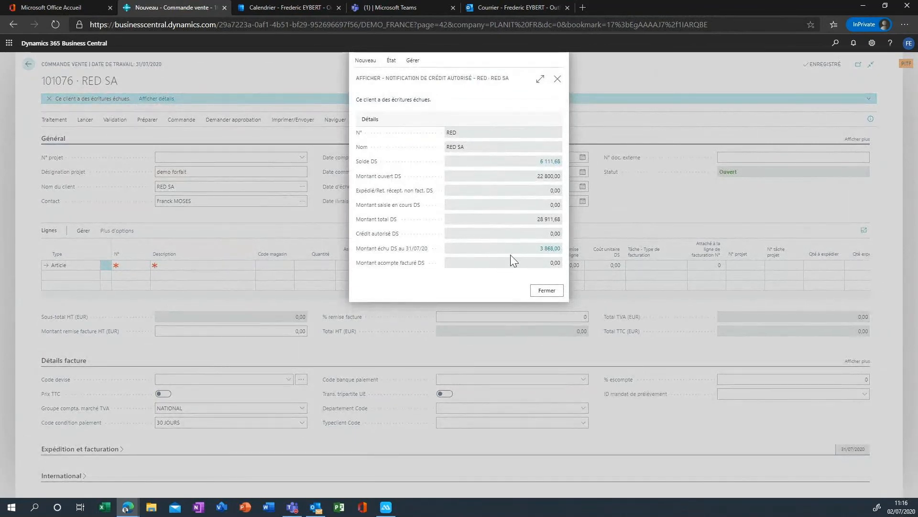
pyautogui.click(542, 249)
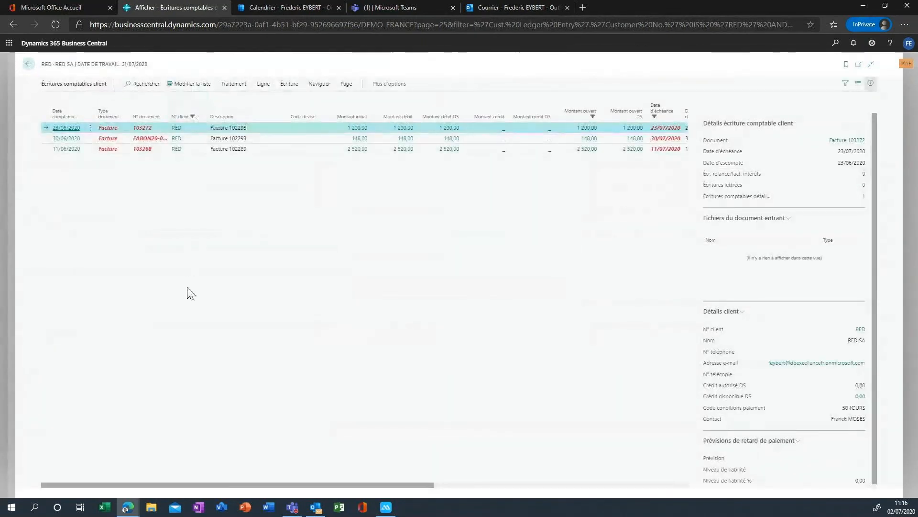
pyautogui.click(29, 65)
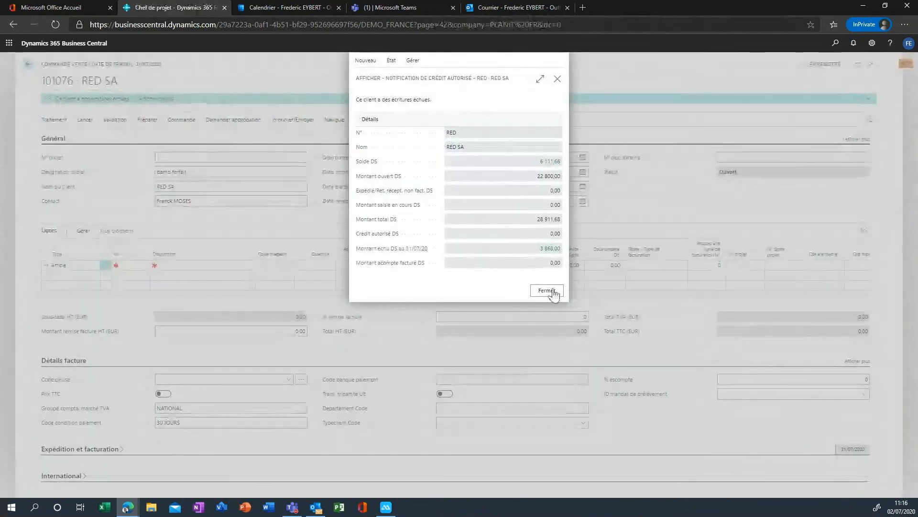
pyautogui.click(547, 291)
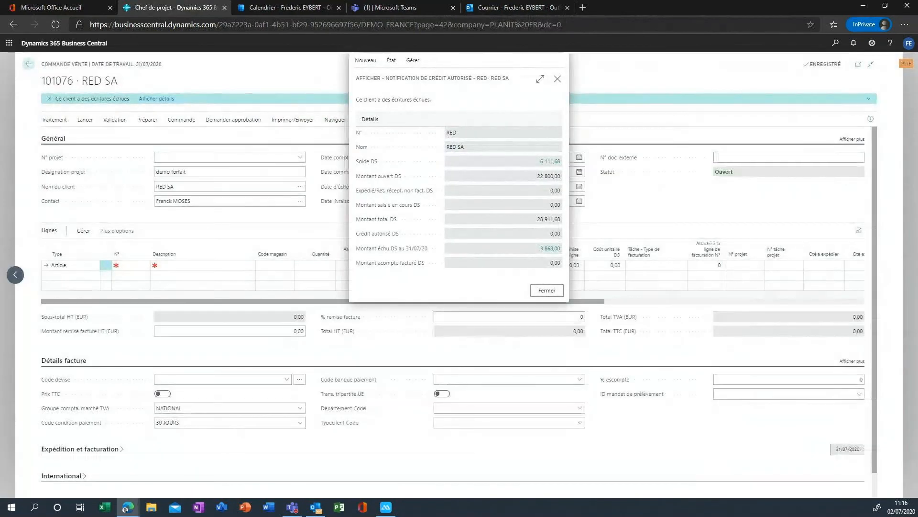
pyautogui.moveTo(351, 204)
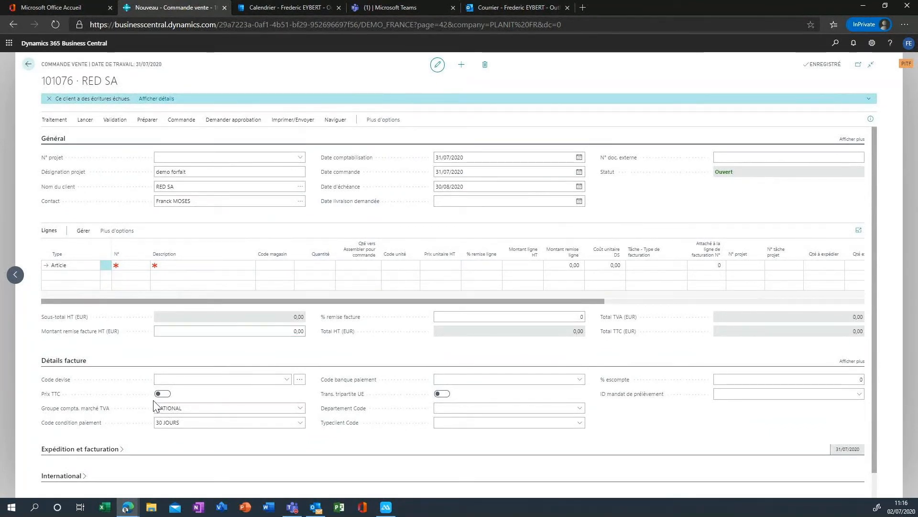
# - Open the order's recurring sales lines function and add the code PROJET (Projet Modèle) to RED SA's recurring lines
pyautogui.click(54, 361)
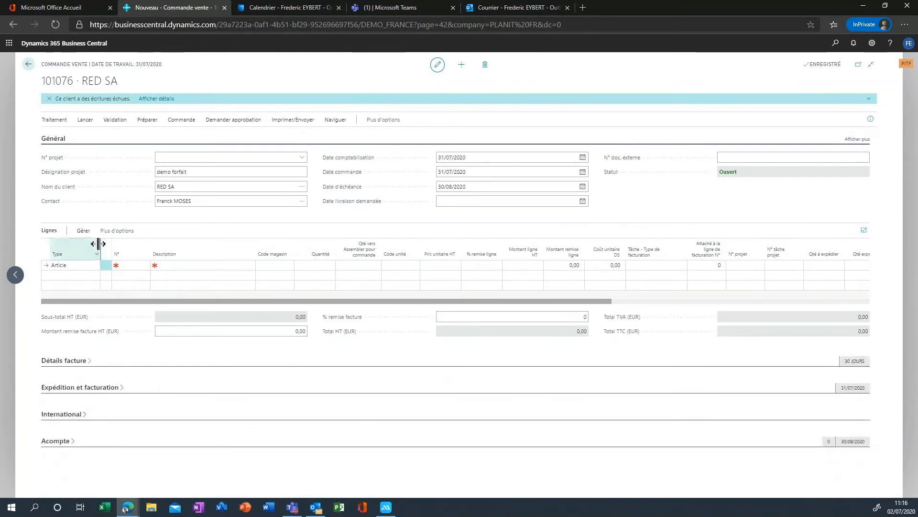
pyautogui.click(399, 121)
pyautogui.click(397, 122)
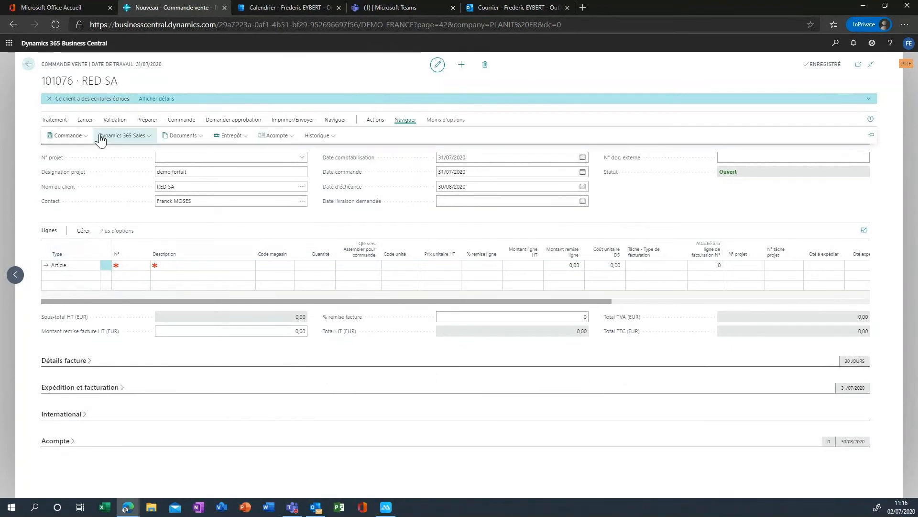
pyautogui.click(82, 137)
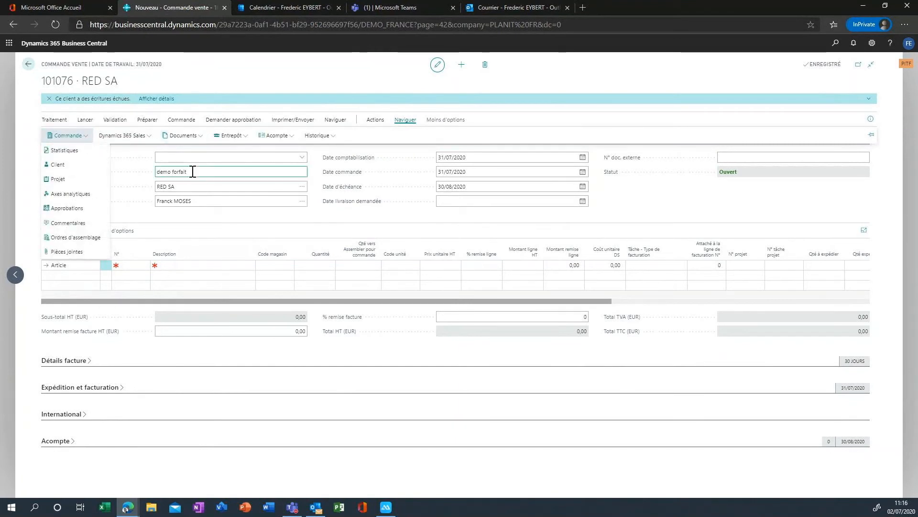
pyautogui.click(375, 121)
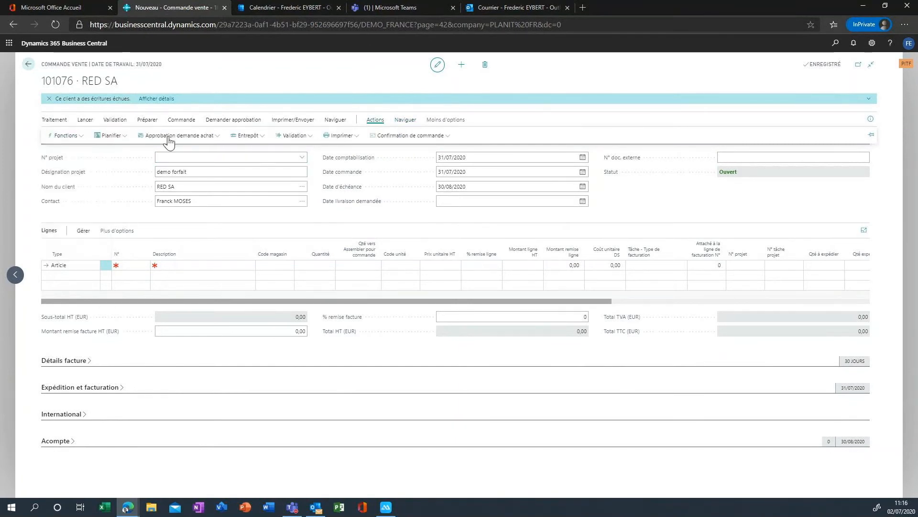
pyautogui.click(72, 138)
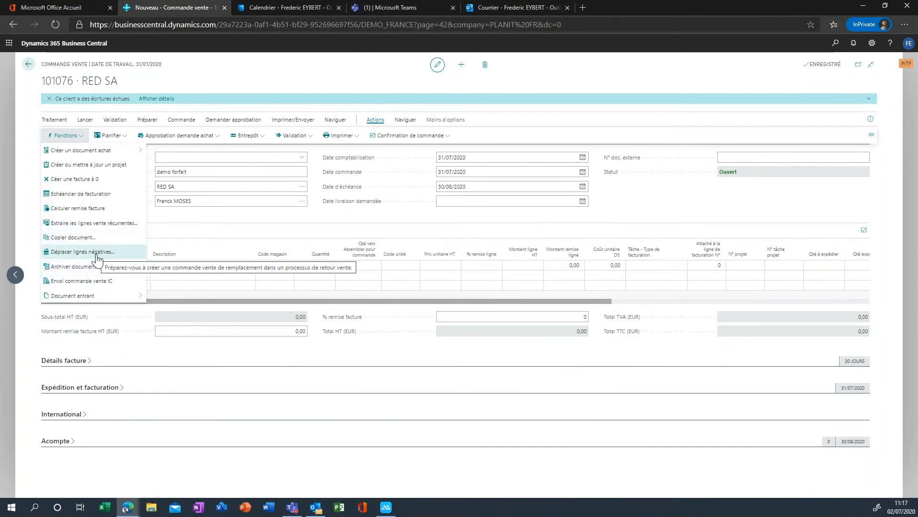
pyautogui.click(107, 229)
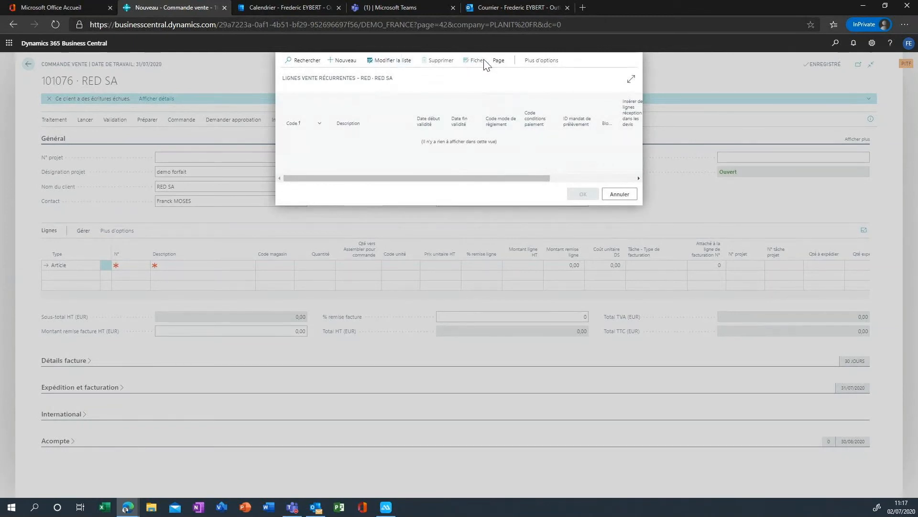
pyautogui.click(370, 62)
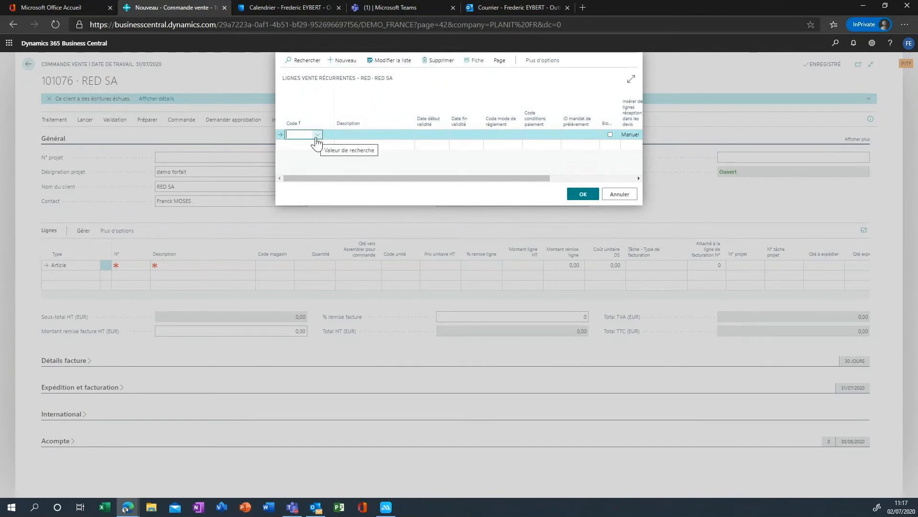
pyautogui.click(316, 135)
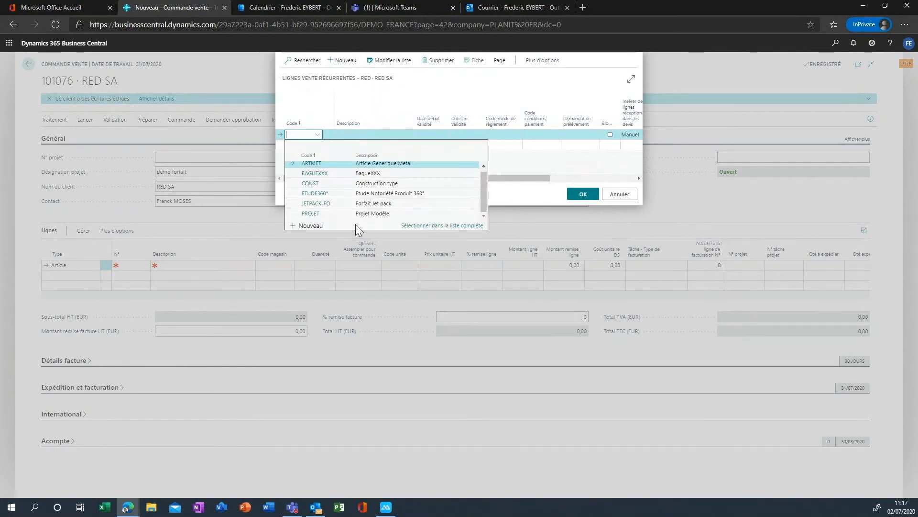
pyautogui.click(343, 214)
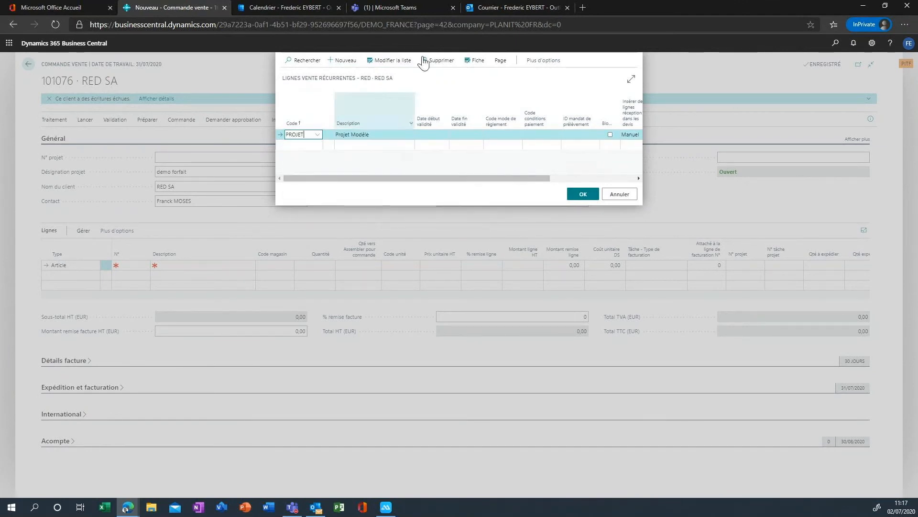
pyautogui.click(385, 60)
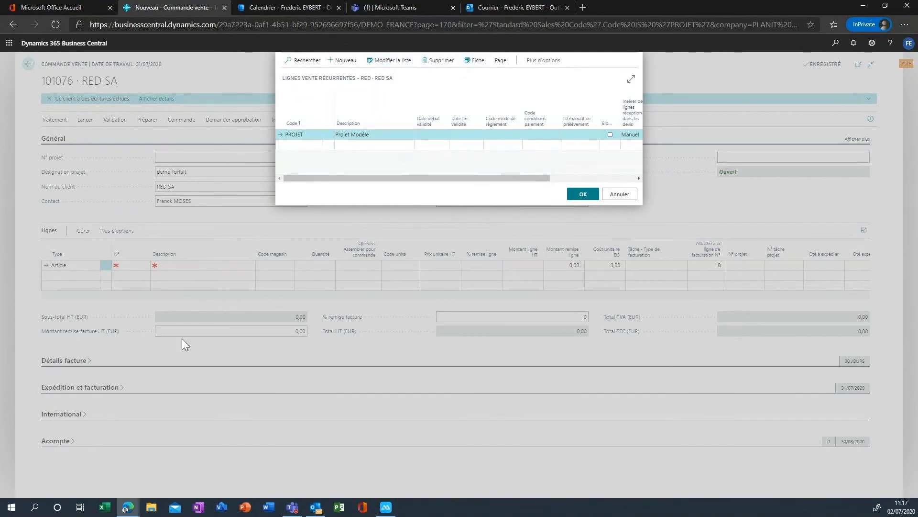
# - Review the standard lines on the PROJET template card and insert them into the sales order
pyautogui.click(480, 61)
pyautogui.click(611, 66)
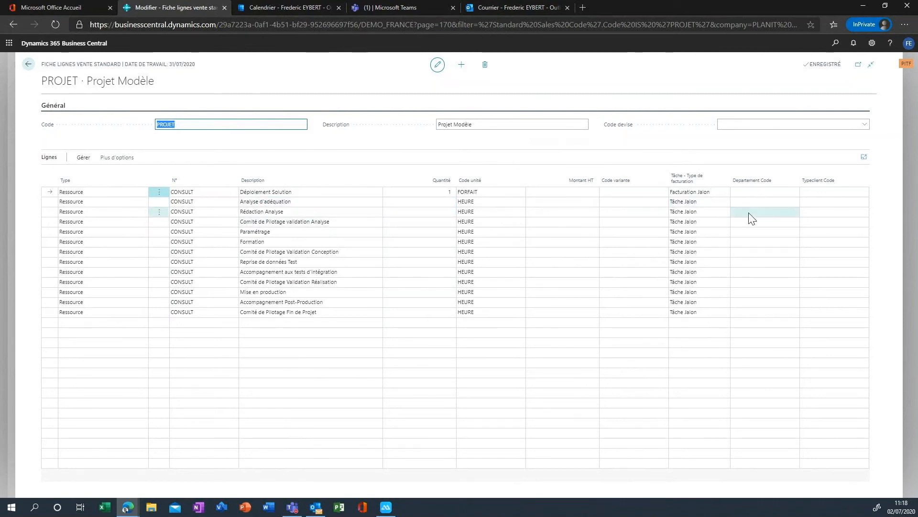
pyautogui.moveTo(491, 171)
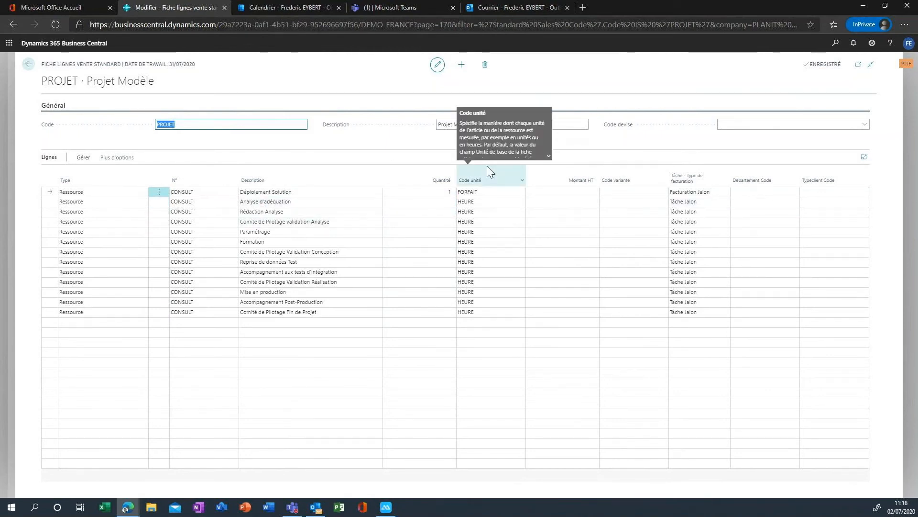
pyautogui.click(28, 64)
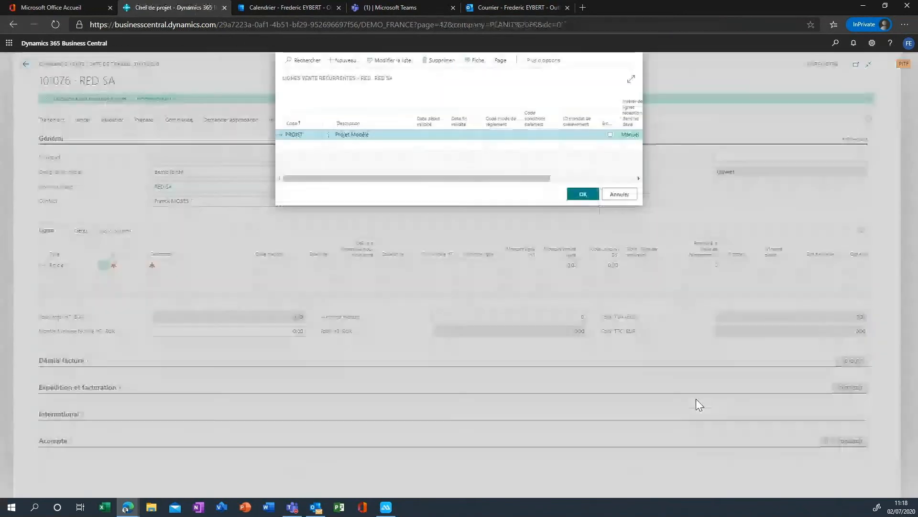
pyautogui.click(583, 195)
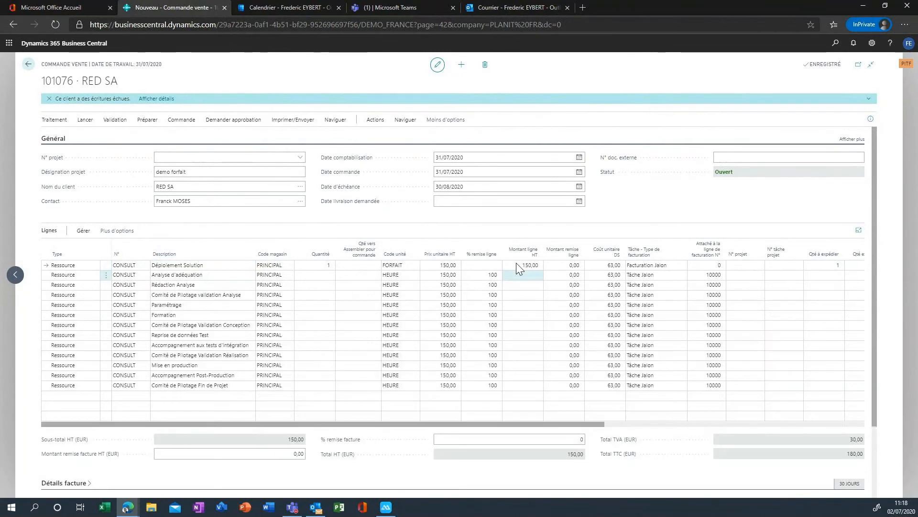
# - Try to set the Déploiement Solution line's amount excluding tax to 10 000, and clear the entry
pyautogui.click(517, 266)
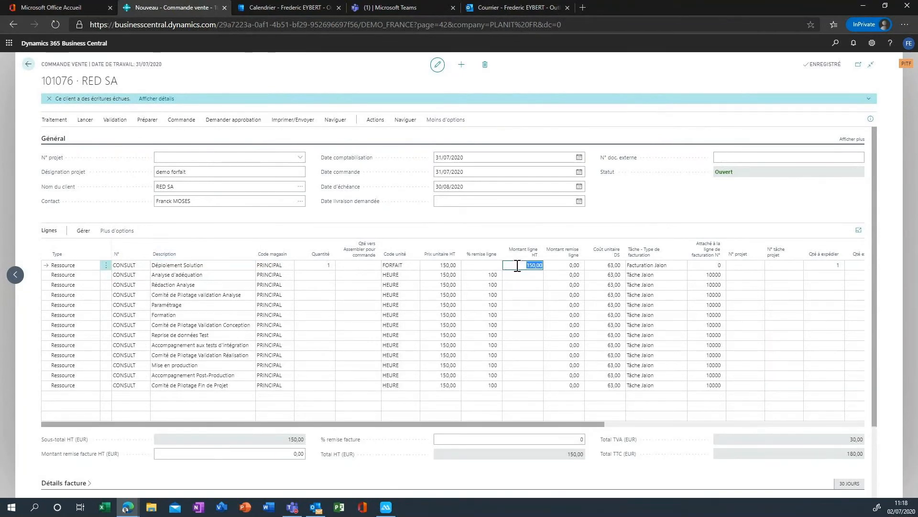
pyautogui.write('10 000')
pyautogui.press('Tab')
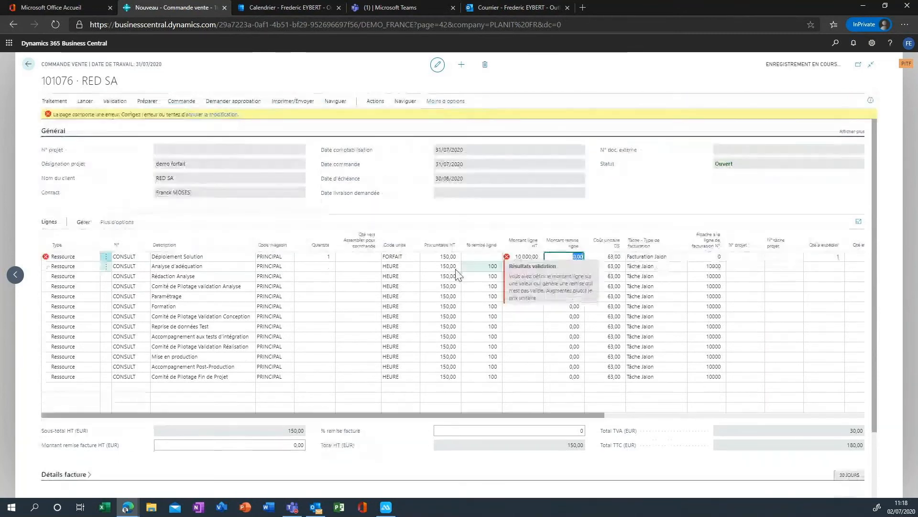
pyautogui.click(515, 257)
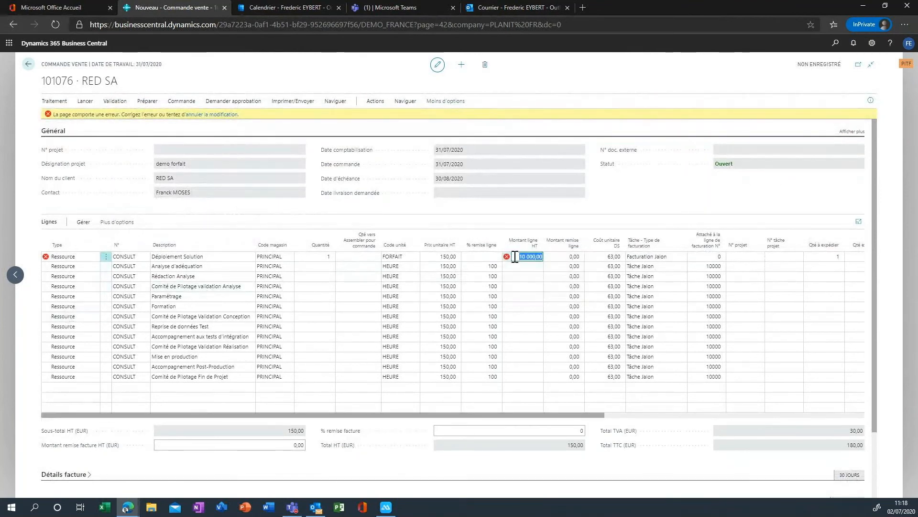
pyautogui.press('Delete')
pyautogui.press('Tab')
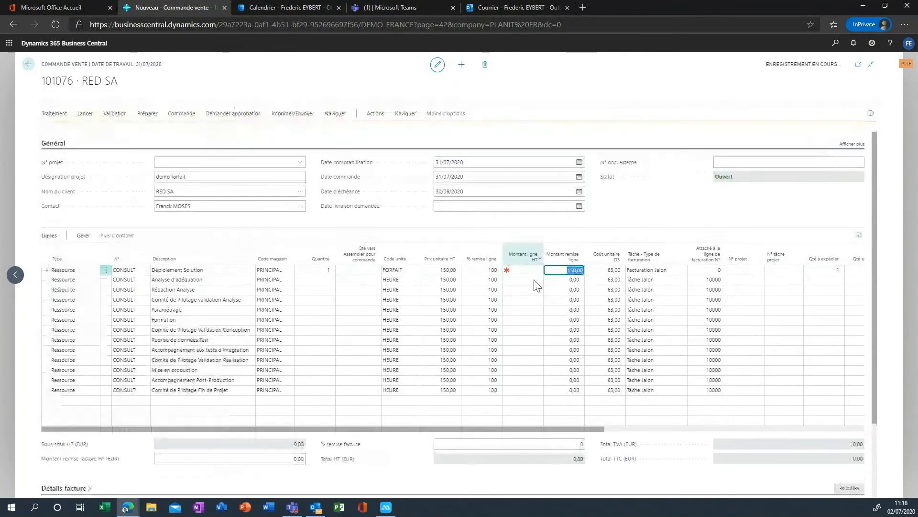
pyautogui.press('Delete')
pyautogui.press('Tab')
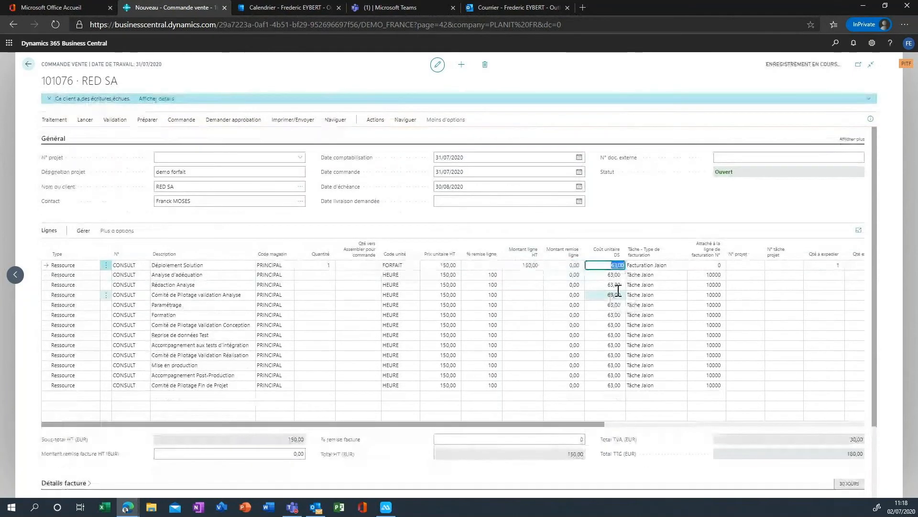
pyautogui.hotkey('shift', 'Tab')
pyautogui.hotkey('shift', 'Tab')
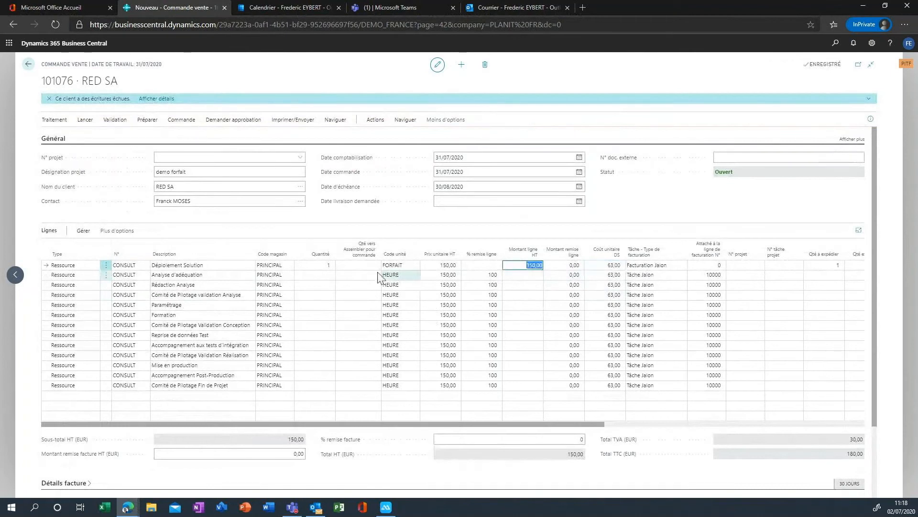
# - Set the unit price excluding tax of the Déploiement Solution line to 10 000
pyautogui.click(328, 265)
pyautogui.press('Tab')
pyautogui.press('Tab')
pyautogui.write('10 ')
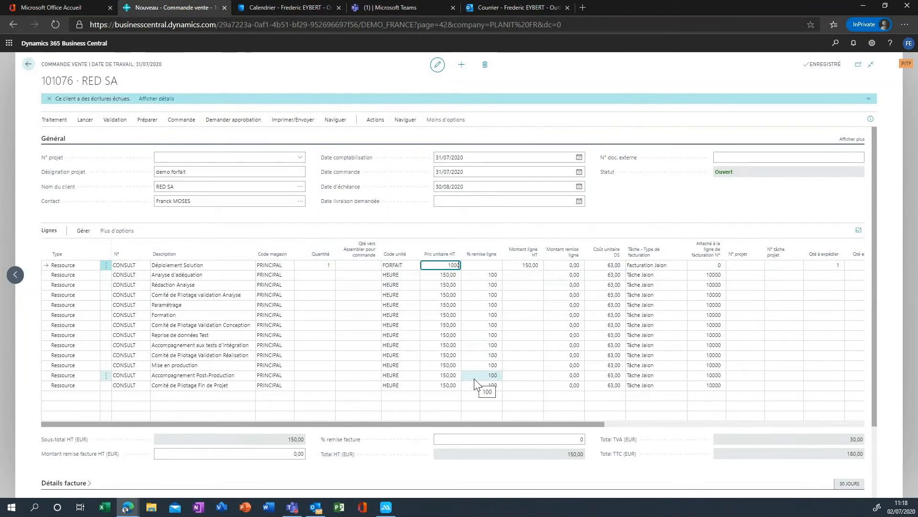
pyautogui.write('000')
pyautogui.press('Tab')
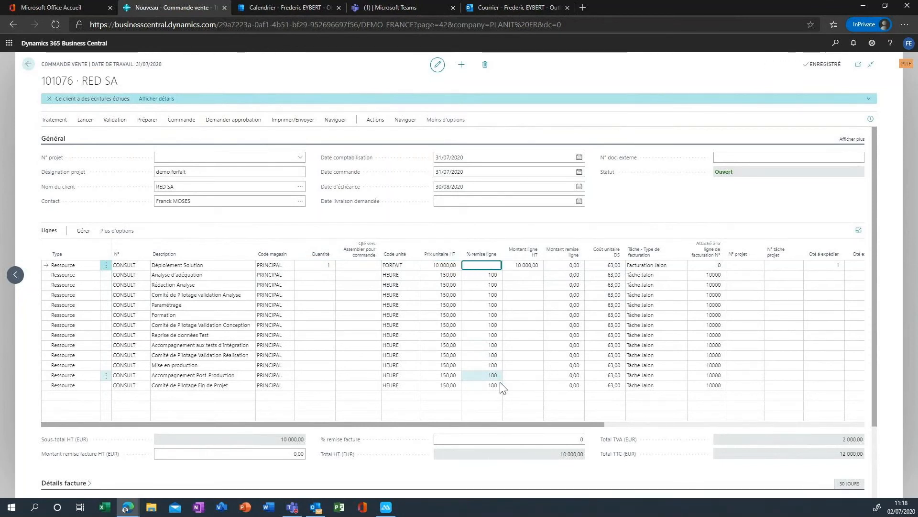
# - Set the quantities to 10 for Analyse d'adéquation, 5 for Rédaction Analyse and 10 for Comité de Pilotage validation Analyse
pyautogui.click(318, 275)
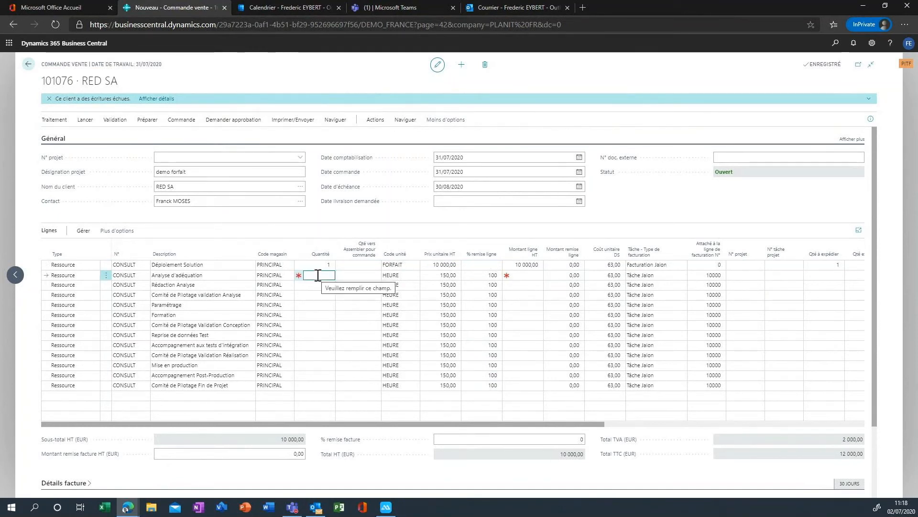
pyautogui.write('10')
pyautogui.press('Down')
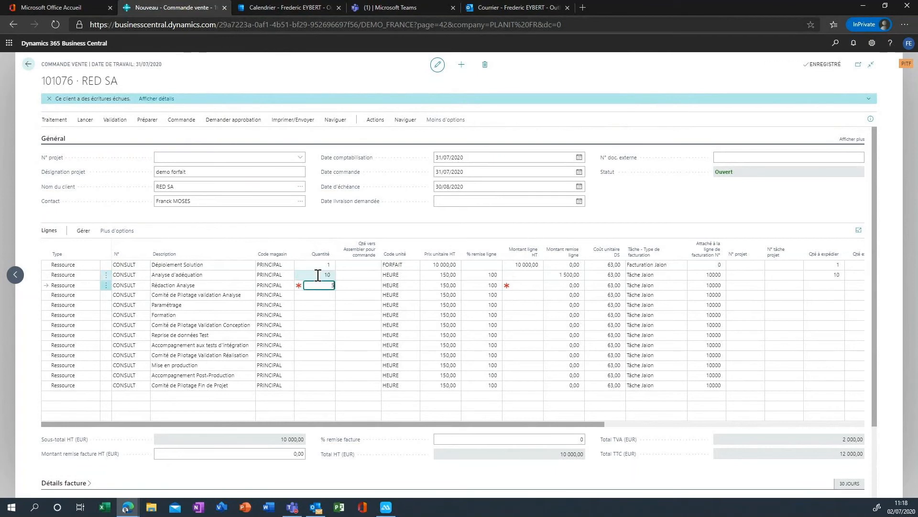
pyautogui.write('5')
pyautogui.press('Down')
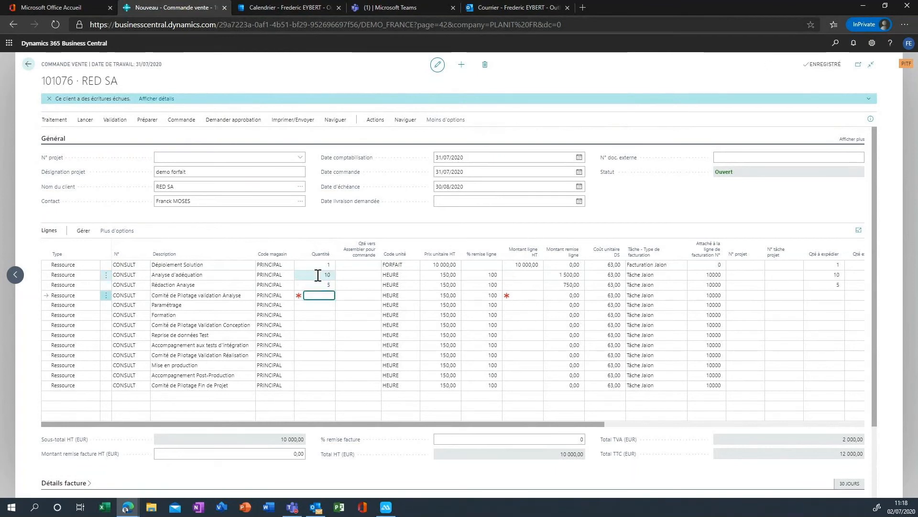
pyautogui.write('10')
pyautogui.press('Tab')
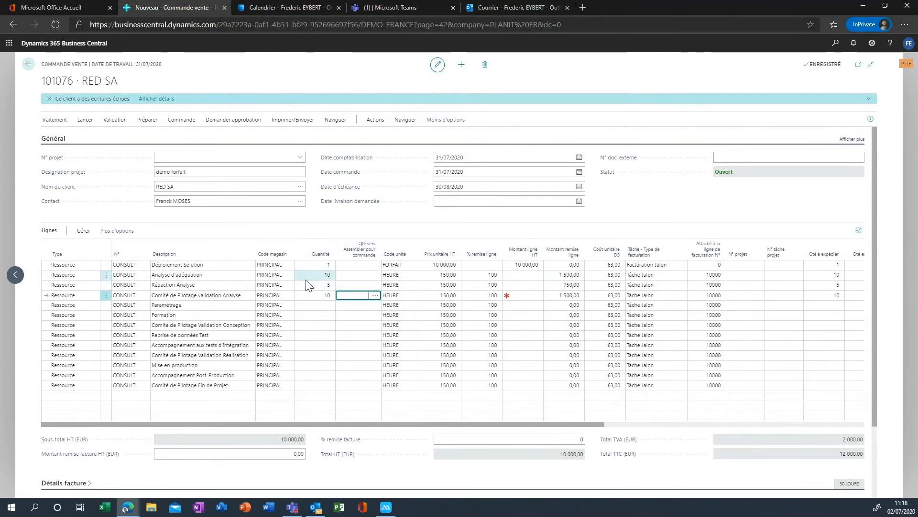
# - Delete the order lines from Paramétrage through Comité de Pilotage Fin de Projet
pyautogui.click(43, 307)
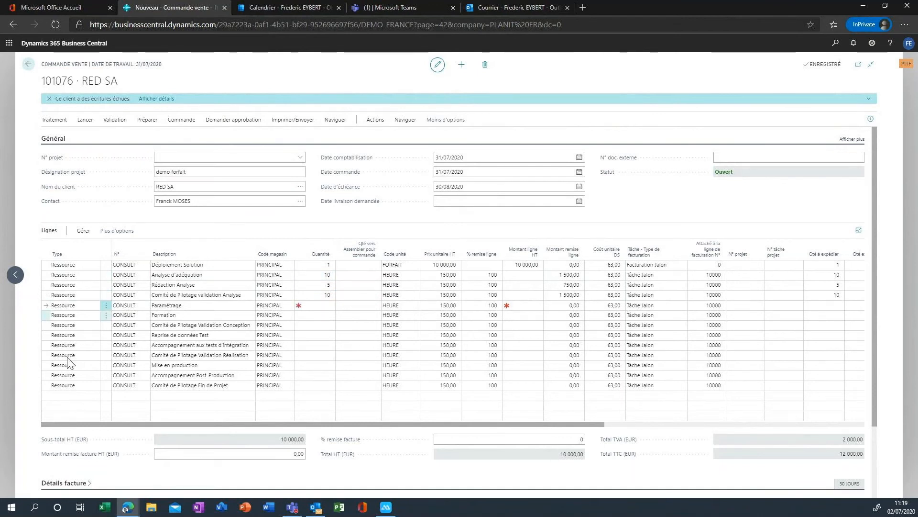
pyautogui.keyDown('shift'); pyautogui.click(51, 386); pyautogui.keyUp('shift')
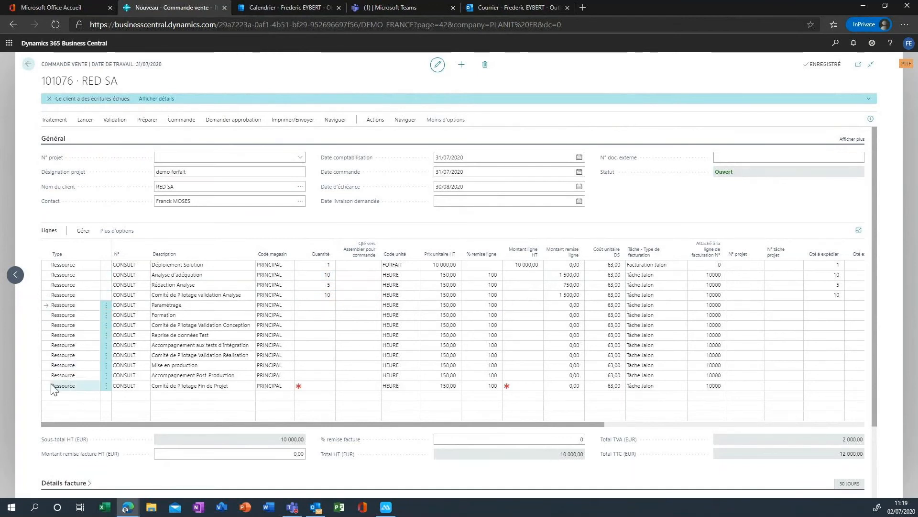
pyautogui.click(82, 232)
pyautogui.click(130, 248)
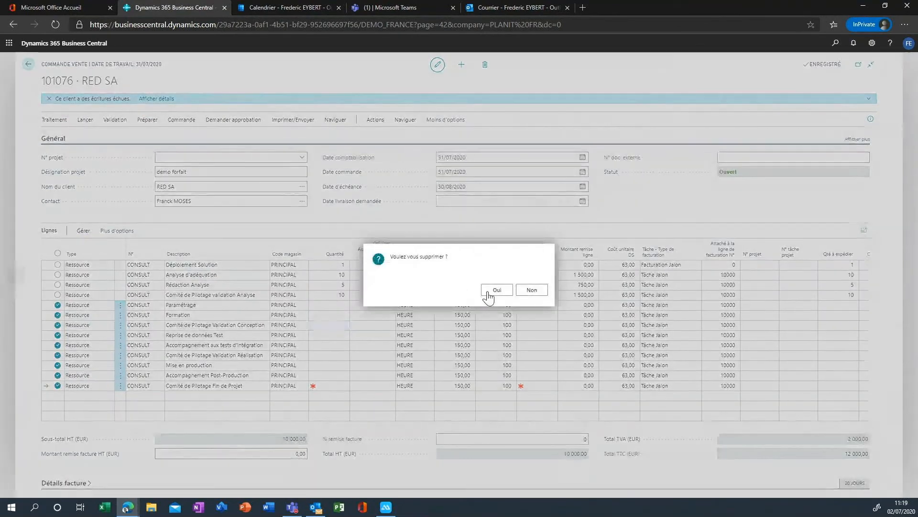
pyautogui.click(497, 290)
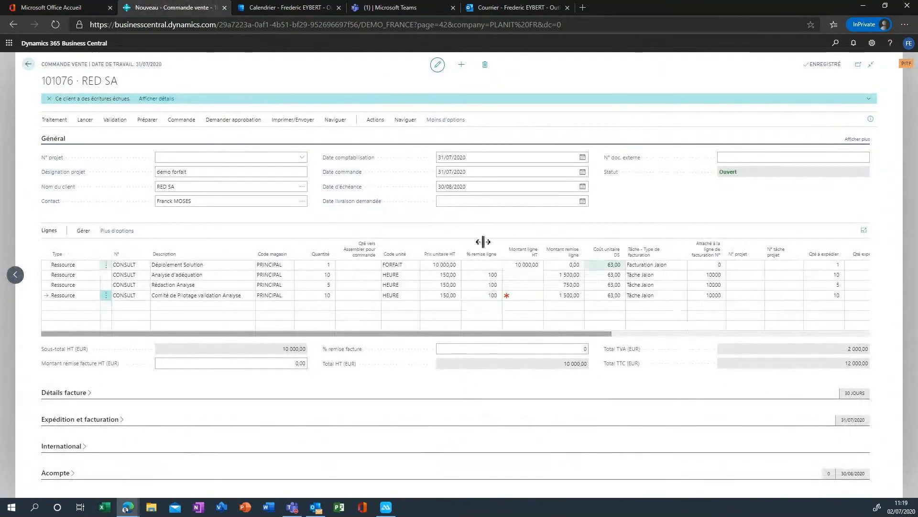
pyautogui.click(495, 267)
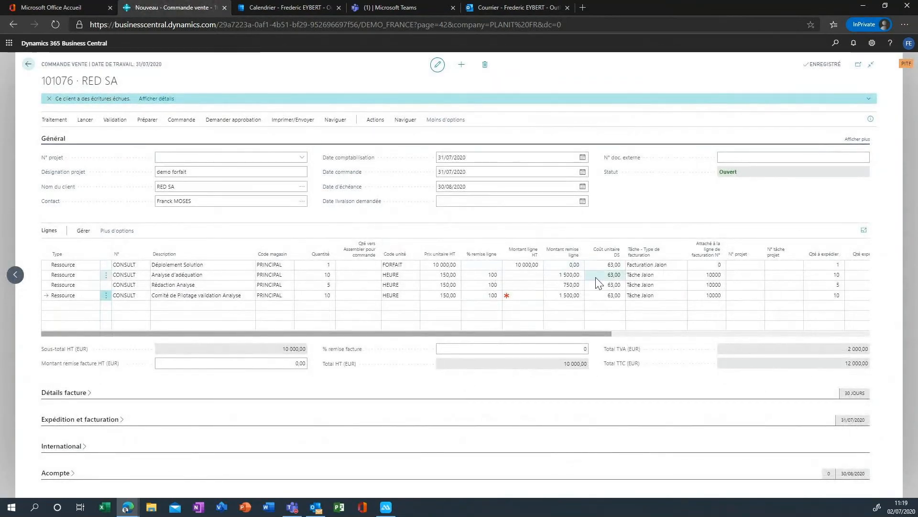
pyautogui.click(567, 286)
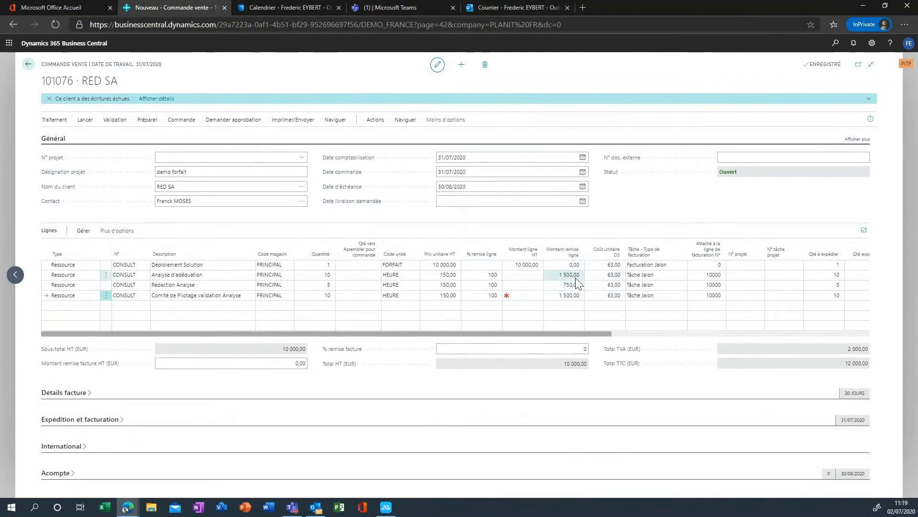
pyautogui.click(525, 266)
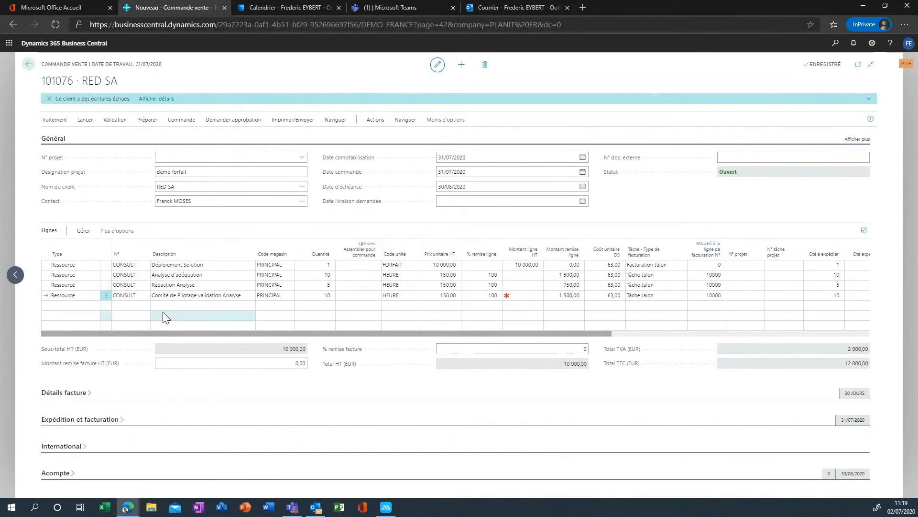
# - Add a Ressource line for CONSULT described as Contingence, with a quantity of 20, below the Comité de Pilotage validation Analyse line
pyautogui.click(82, 307)
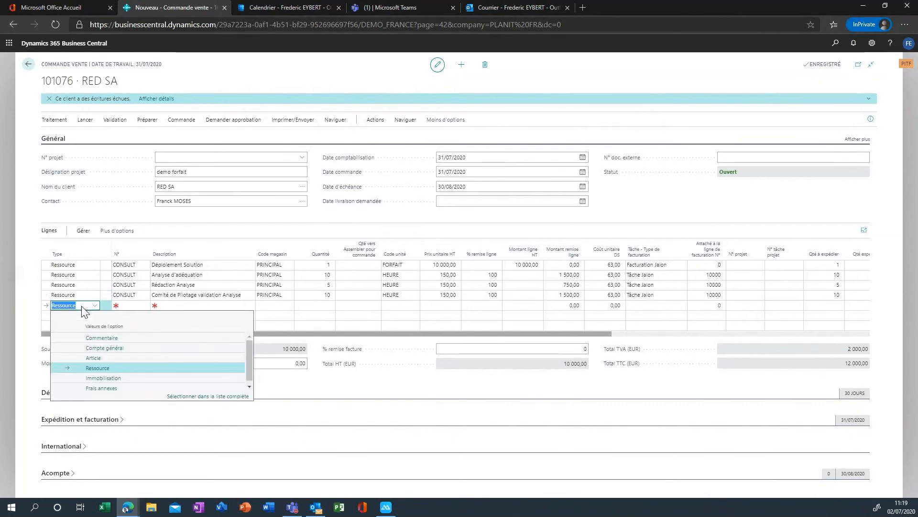
pyautogui.press('Tab')
pyautogui.write('CONSULT')
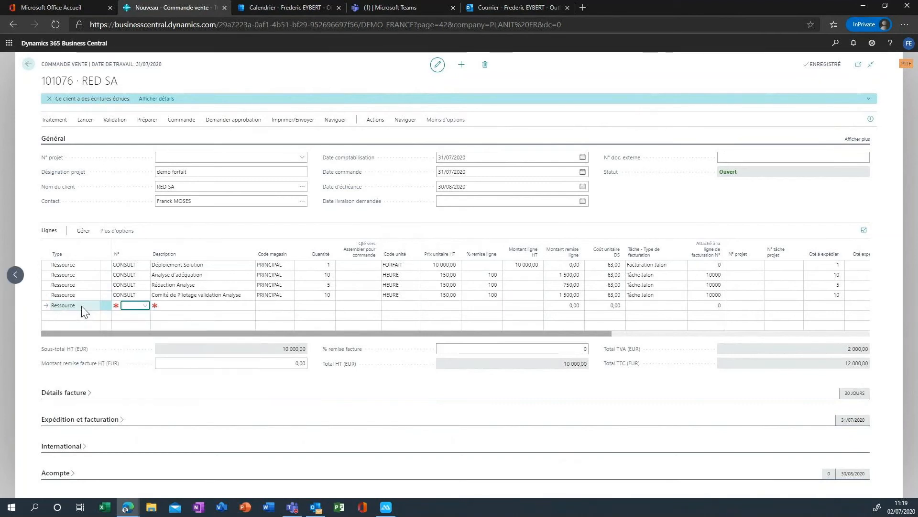
pyautogui.press('Tab')
pyautogui.write('Conyl')
pyautogui.write('ingence')
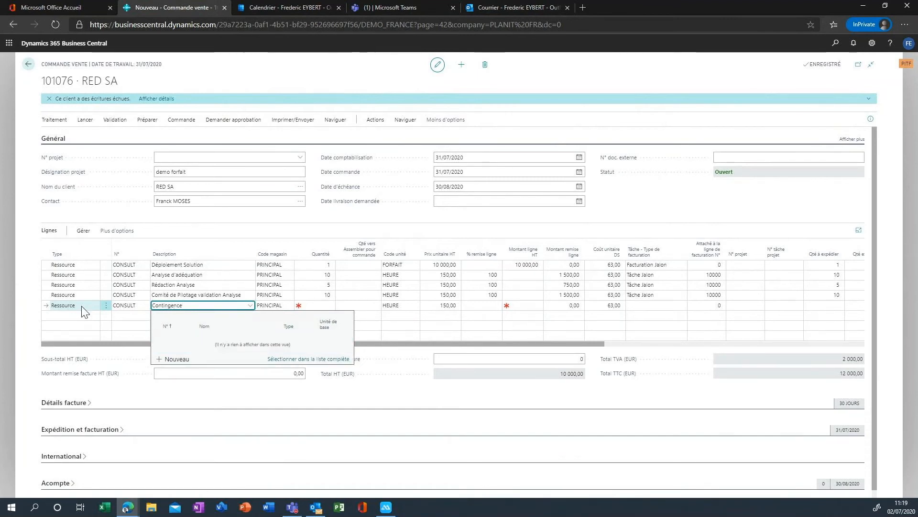
pyautogui.press('Return')
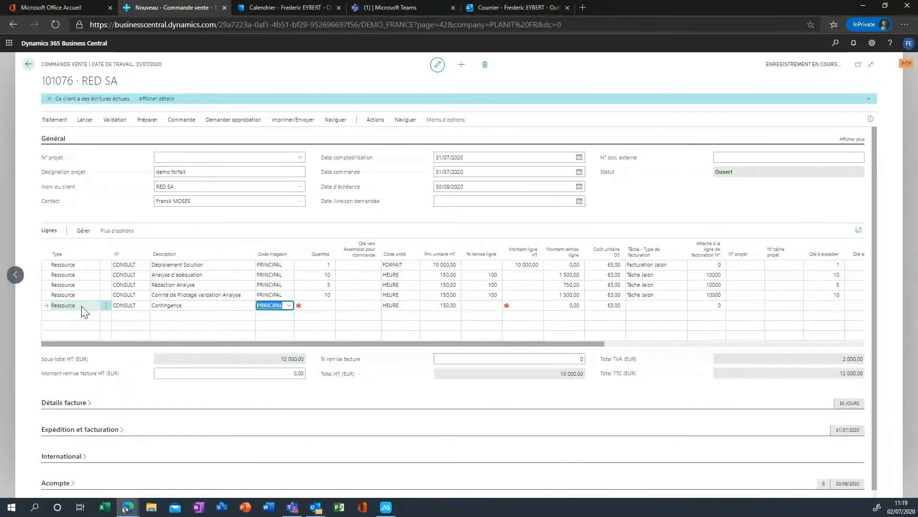
pyautogui.write('20')
pyautogui.press('Tab')
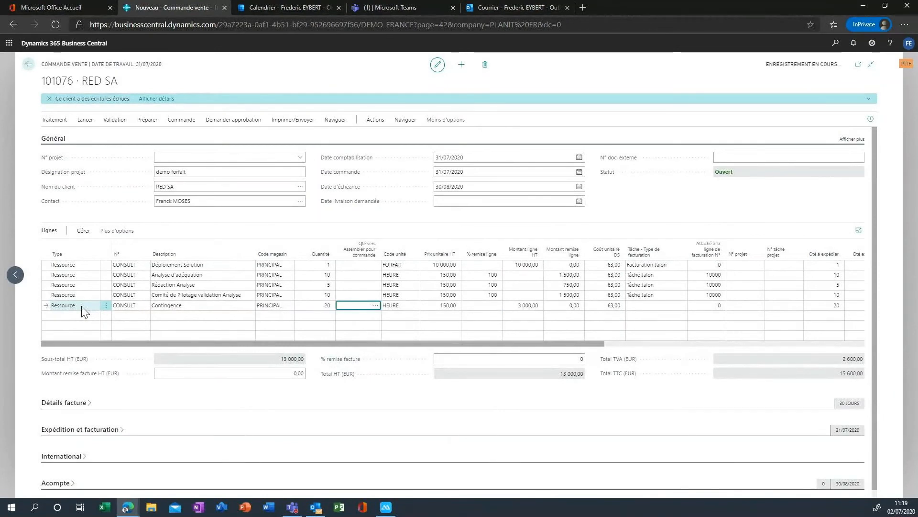
# - Set the Contingence line's task billing type to Tâche Jalon, attached to billing line 10000
pyautogui.press('Tab')
pyautogui.press('Tab')
pyautogui.press('Tab')
pyautogui.press('Tab')
pyautogui.press('Tab')
pyautogui.press('Tab')
pyautogui.press('Tab')
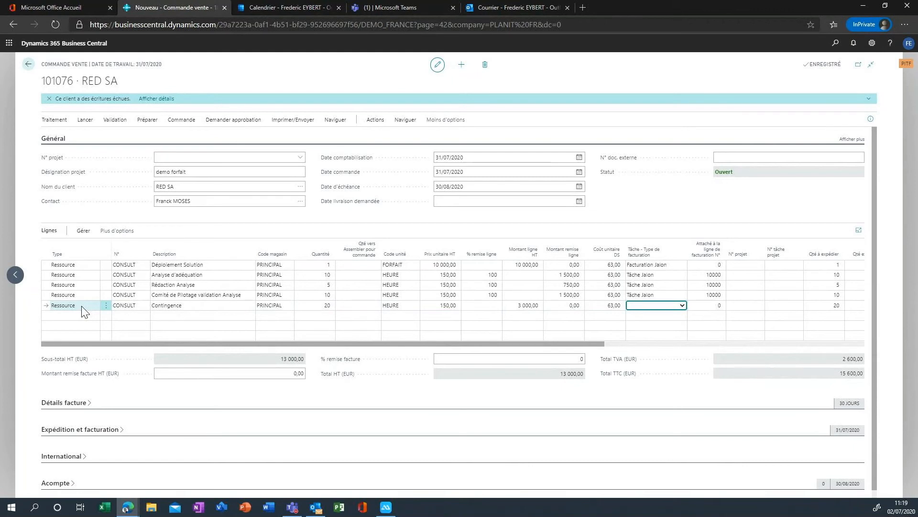
pyautogui.press('Tab')
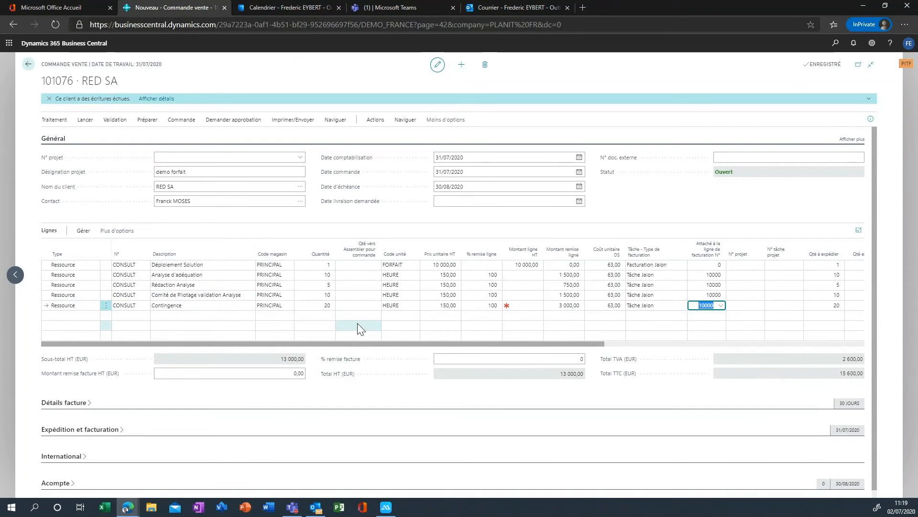
# - Create the project from the RED SA sales order
pyautogui.click(67, 122)
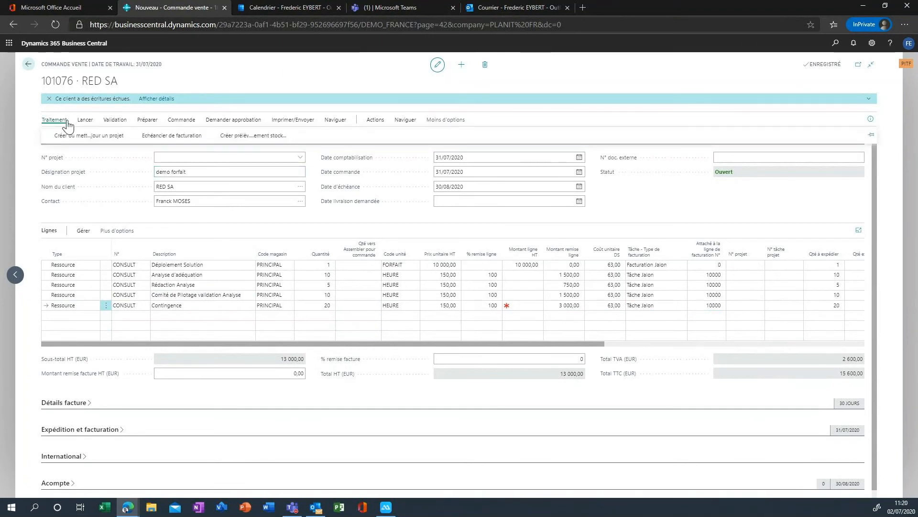
pyautogui.click(75, 138)
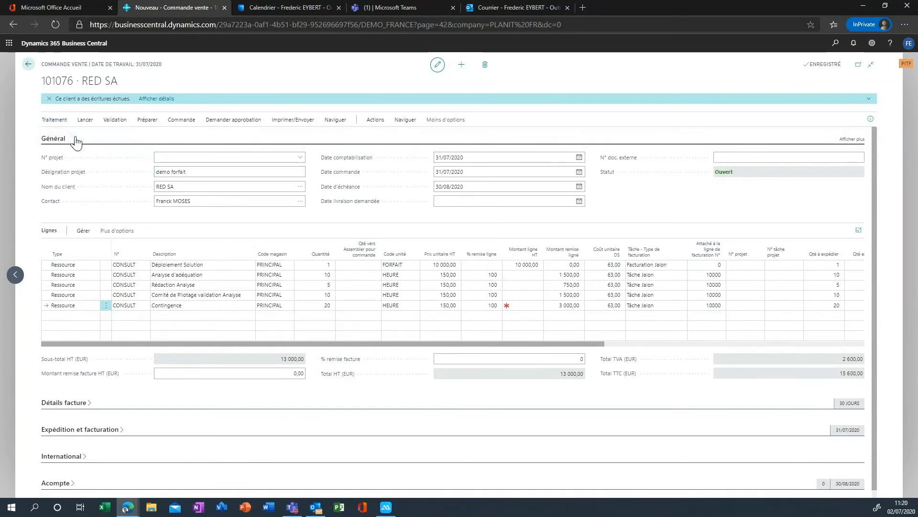
pyautogui.click(748, 262)
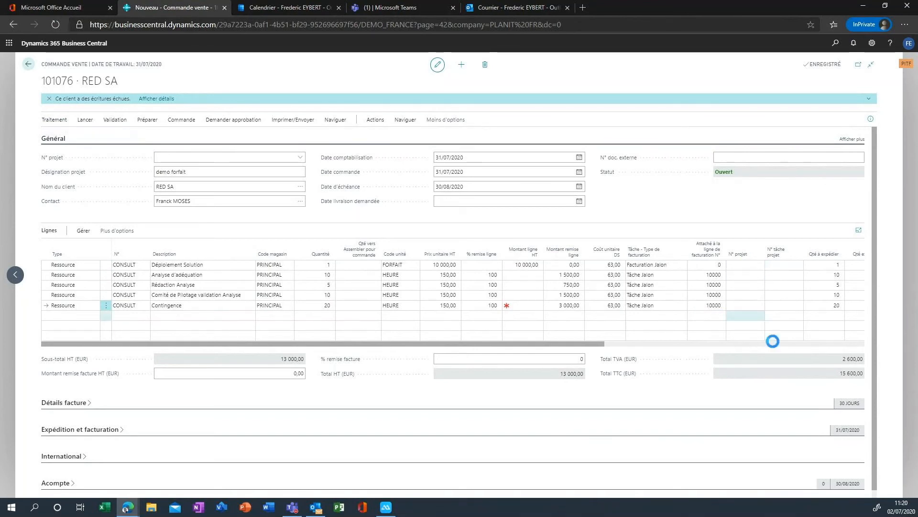
pyautogui.click(777, 285)
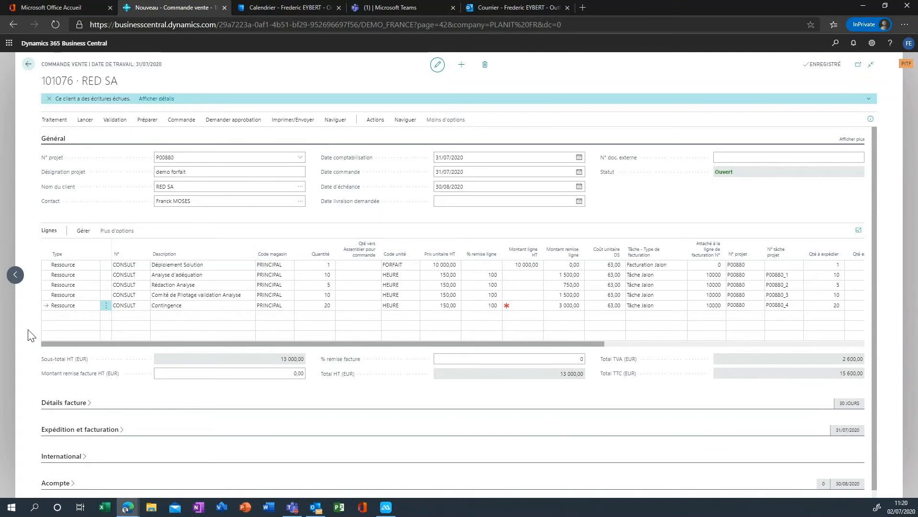
pyautogui.click(871, 119)
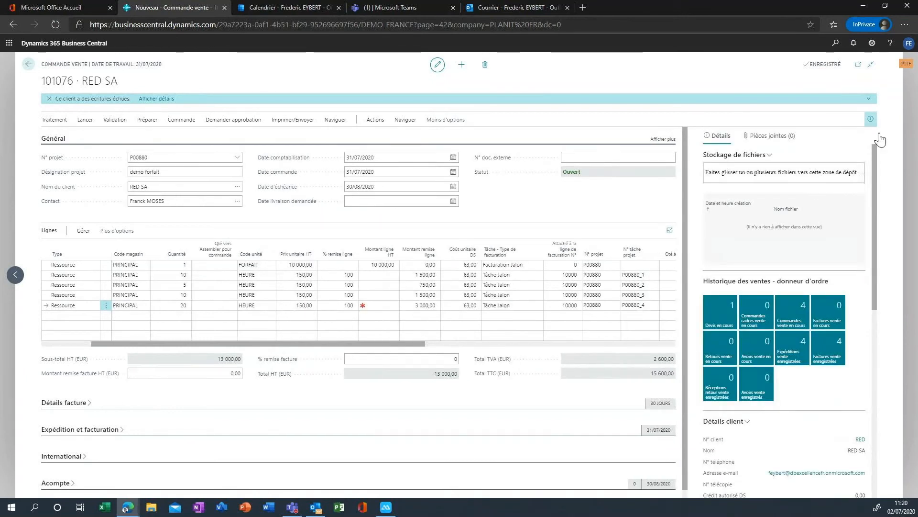
pyautogui.click(871, 119)
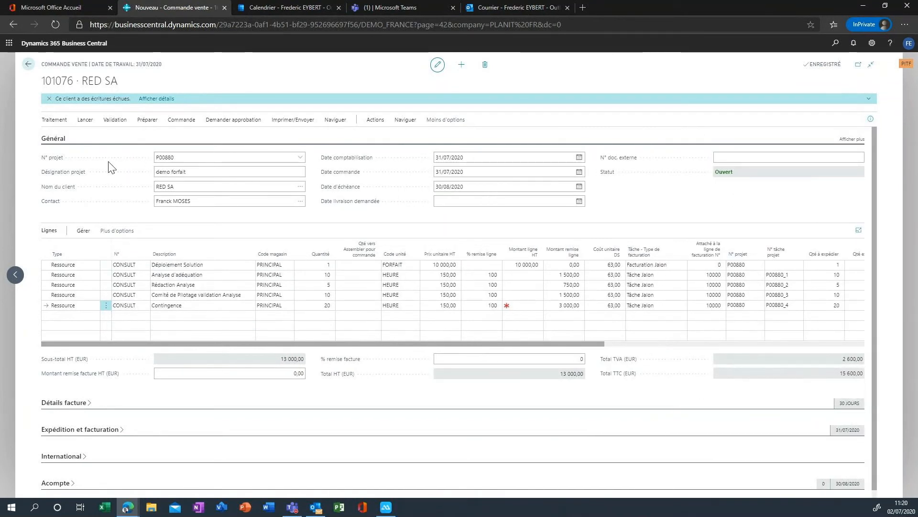
# - Open the order's billing schedule and add a first milestone of 30 % dated 31/07/2020
pyautogui.click(63, 126)
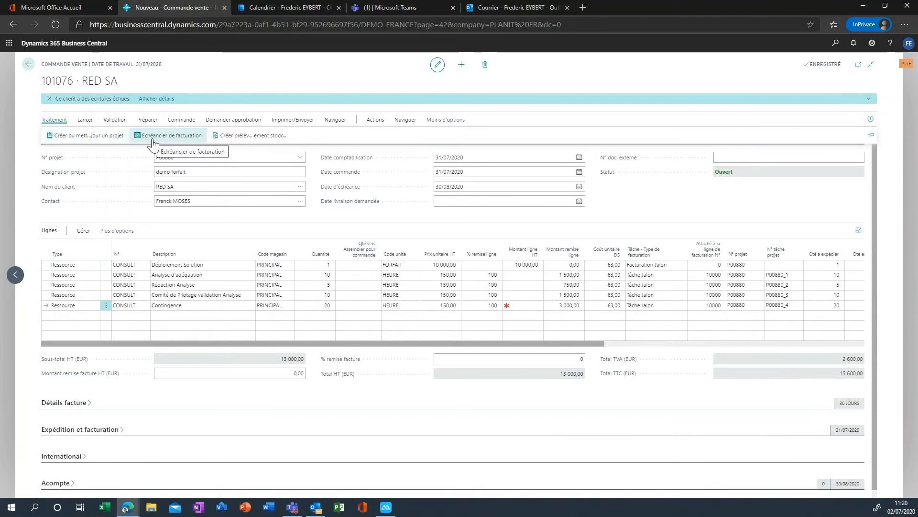
pyautogui.click(153, 139)
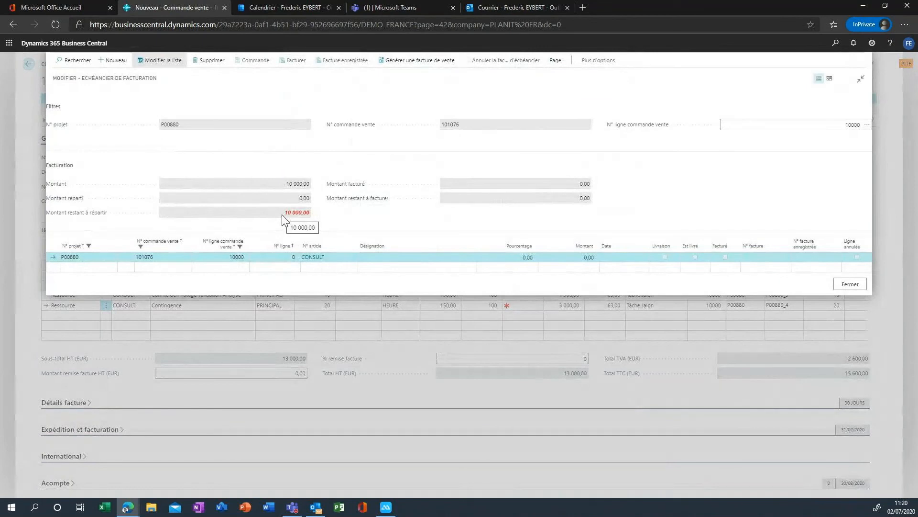
pyautogui.click(512, 259)
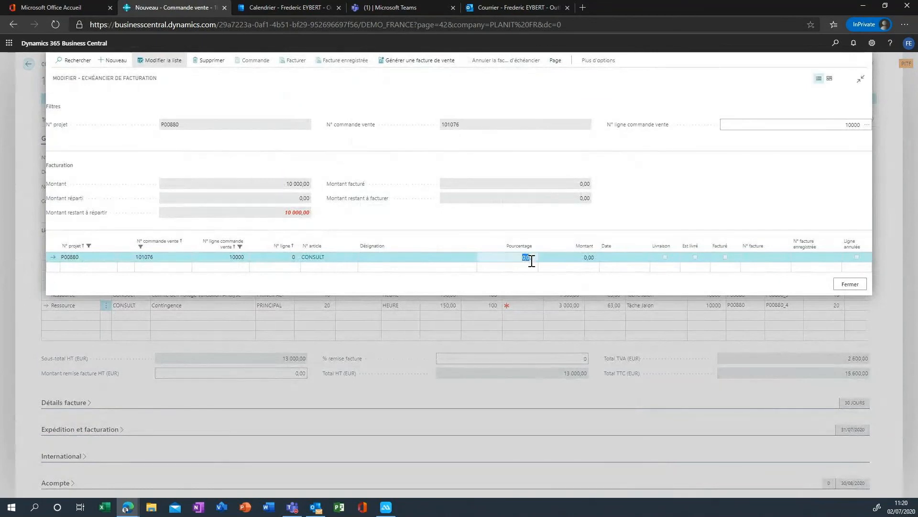
pyautogui.press('Tab')
pyautogui.press('Tab')
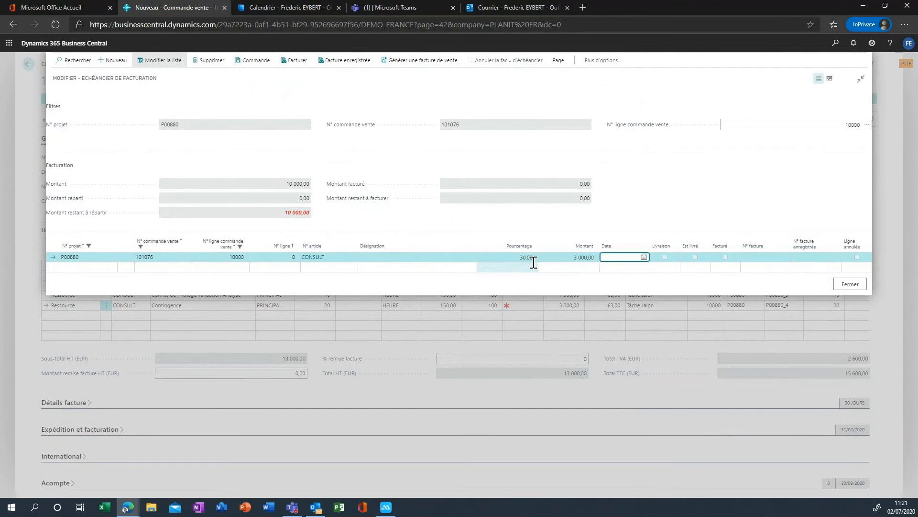
pyautogui.press('Tab')
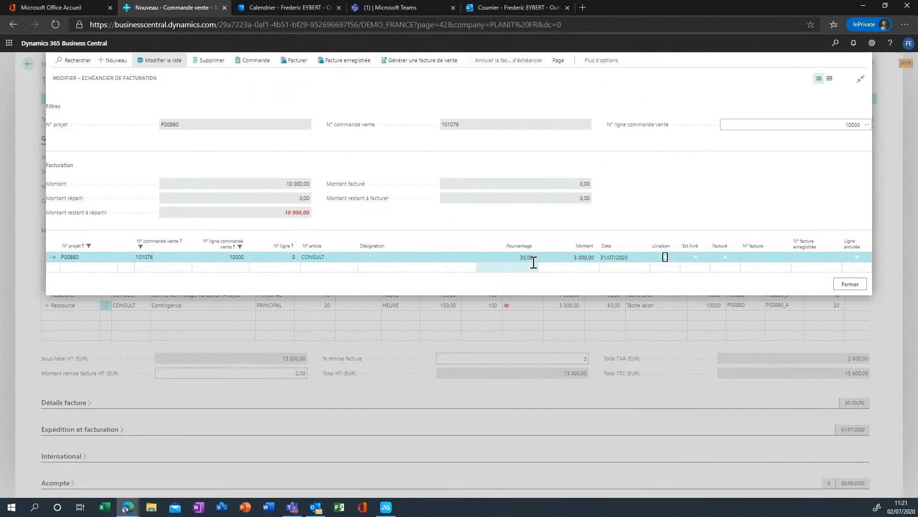
pyautogui.press('Down')
# - Add a second billing milestone of 10 % dated 31/08/2020
pyautogui.press('Left')
pyautogui.press('Left')
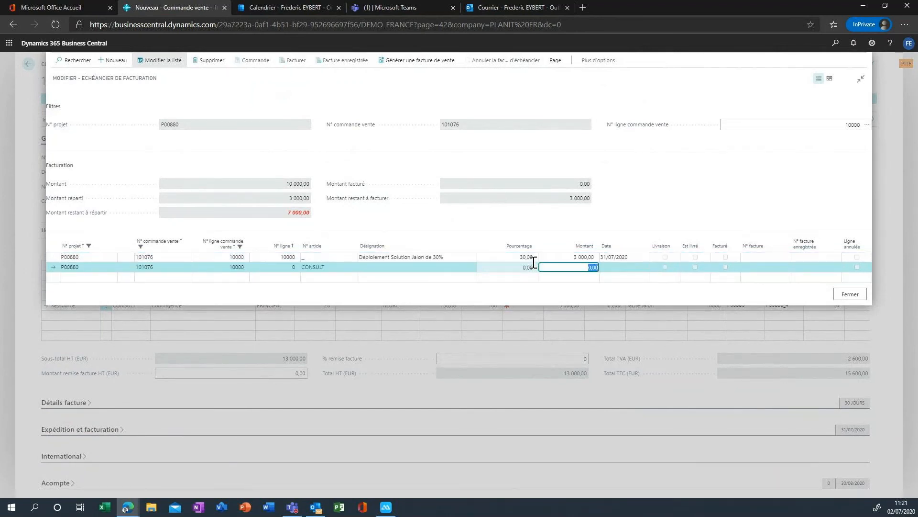
pyautogui.press('Left')
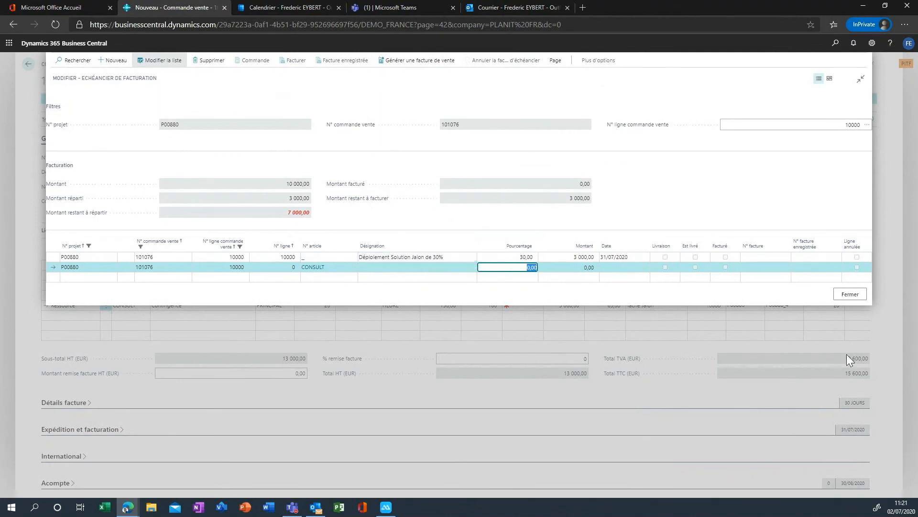
pyautogui.write('10')
pyautogui.press('Tab')
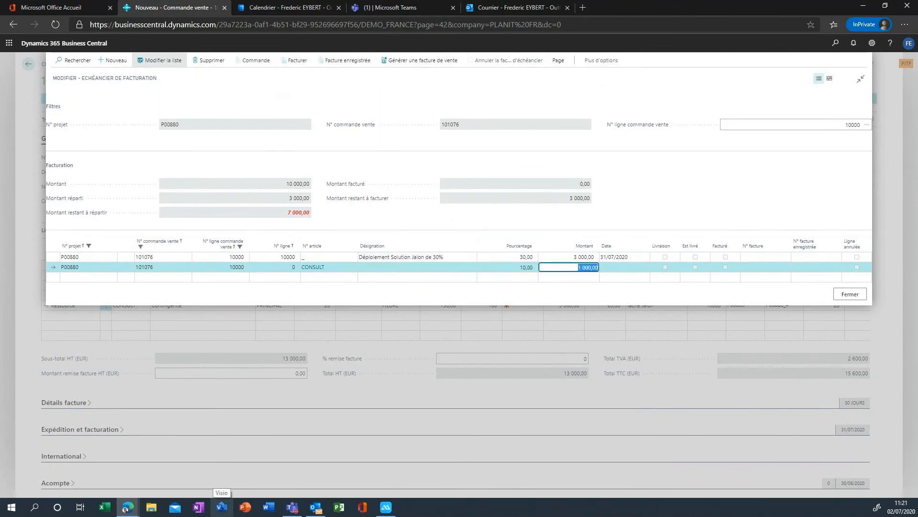
pyautogui.press('Tab')
pyautogui.press('Tab')
pyautogui.press('Down')
# - Add a third billing milestone of 10 % dated 30/09/2020
pyautogui.press('Left')
pyautogui.press('Left')
pyautogui.press('Left')
pyautogui.write('10')
pyautogui.press('Tab')
pyautogui.press('Tab')
pyautogui.write('30/09')
pyautogui.press('Tab')
pyautogui.press('Down')
# - Add a fourth billing milestone of 20 % dated 31/10/2020
pyautogui.press('Left')
pyautogui.press('Left')
pyautogui.press('Left')
pyautogui.write('20')
pyautogui.press('Tab')
pyautogui.press('Tab')
pyautogui.write('31/10')
pyautogui.press('Tab')
pyautogui.press('Down')
# - Add a fifth billing milestone of 30 % dated 31/12/2020
pyautogui.press('Left')
pyautogui.press('Left')
pyautogui.press('Tab')
pyautogui.press('Left')
pyautogui.press('Left')
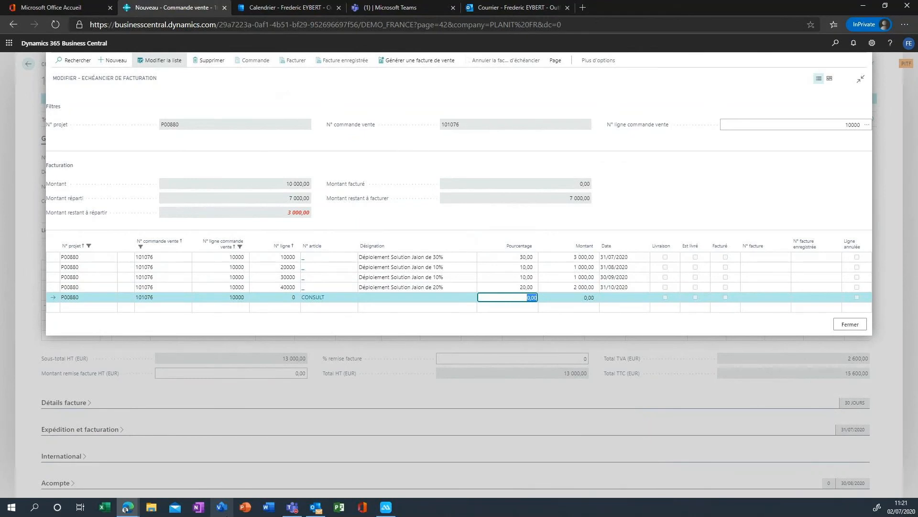
pyautogui.write('30')
pyautogui.press('Tab')
pyautogui.press('Tab')
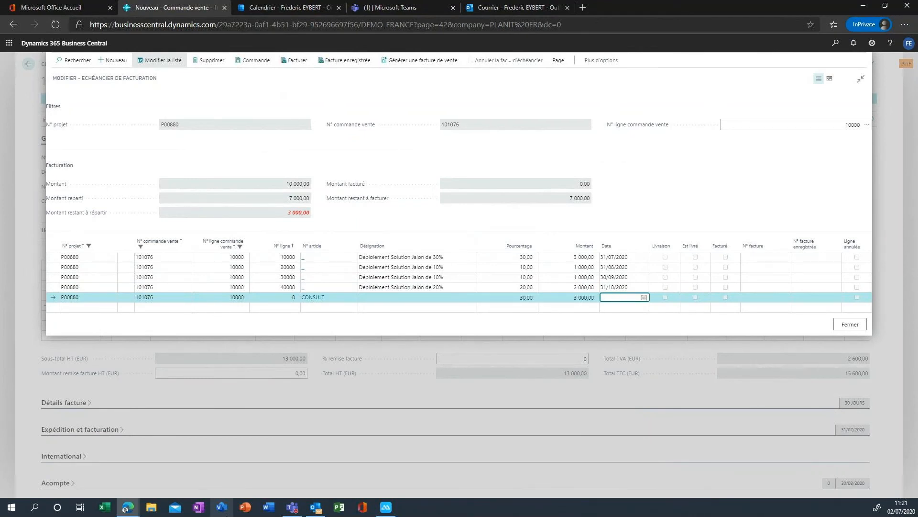
pyautogui.press('Tab')
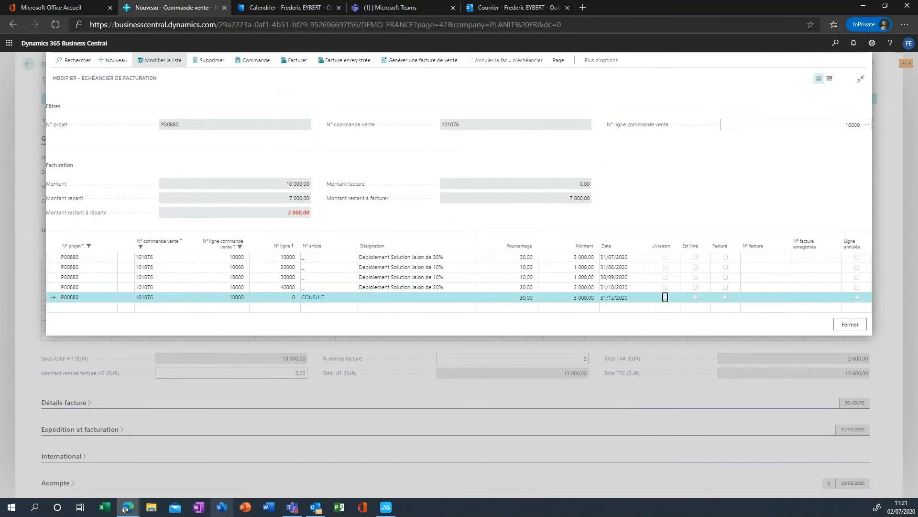
pyautogui.press('Up')
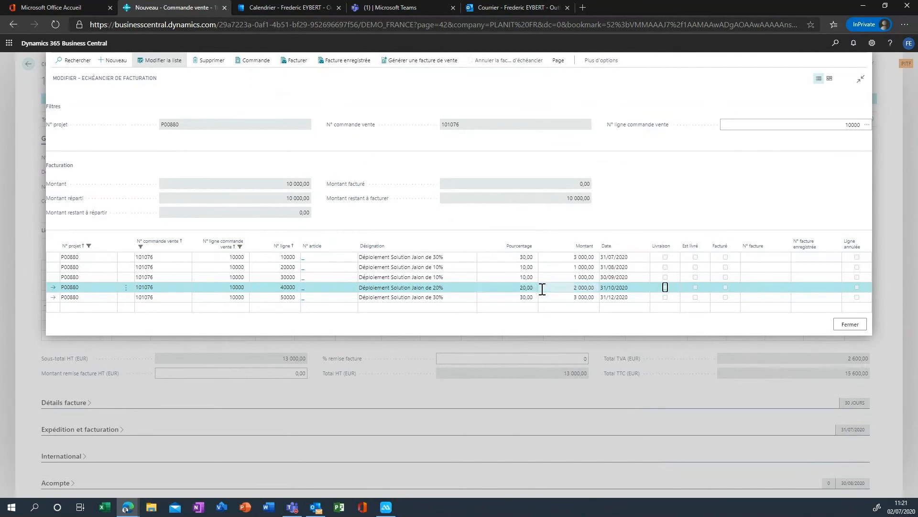
# - Try to clear the percentage and date of the 31/12/2020 milestone, and discard the changes
pyautogui.click(528, 298)
pyautogui.press('BackSpace')
pyautogui.press('Tab')
pyautogui.press('Tab')
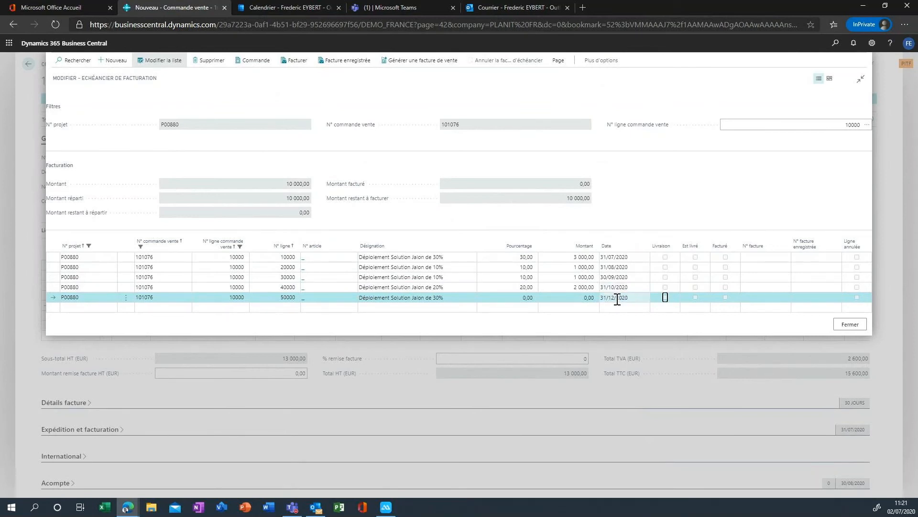
pyautogui.click(645, 301)
pyautogui.press('BackSpace')
pyautogui.press('Up')
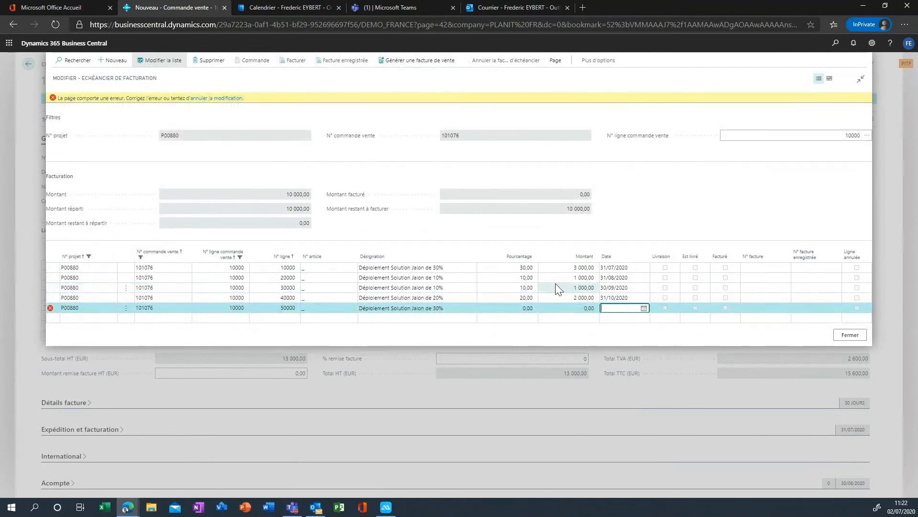
pyautogui.click(228, 98)
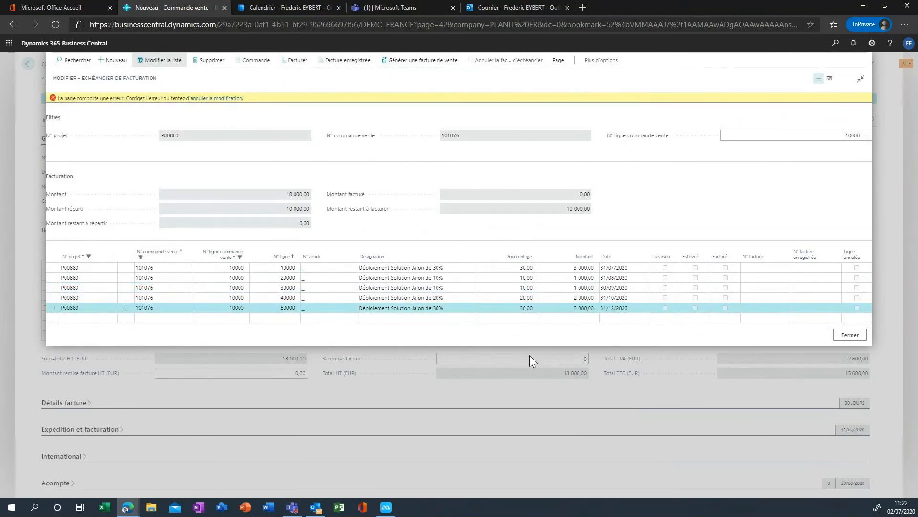
# - Delete the 31/12/2020 milestone and try to close the billing schedule with the amount only partly allocated
pyautogui.click(125, 297)
pyautogui.click(119, 271)
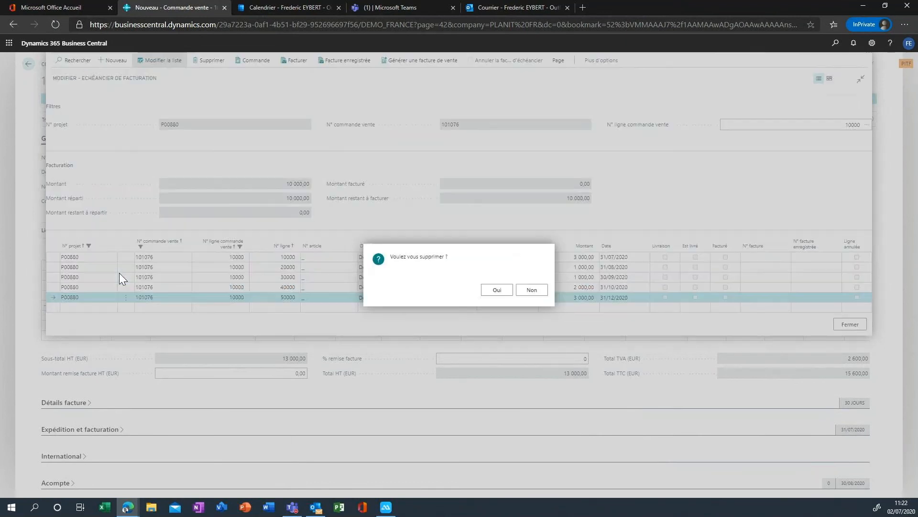
pyautogui.click(496, 289)
pyautogui.click(489, 288)
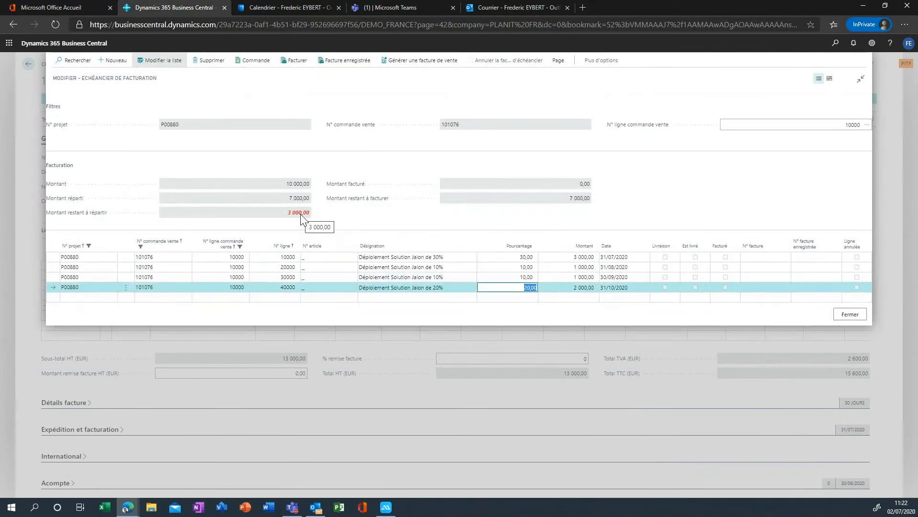
pyautogui.click(860, 315)
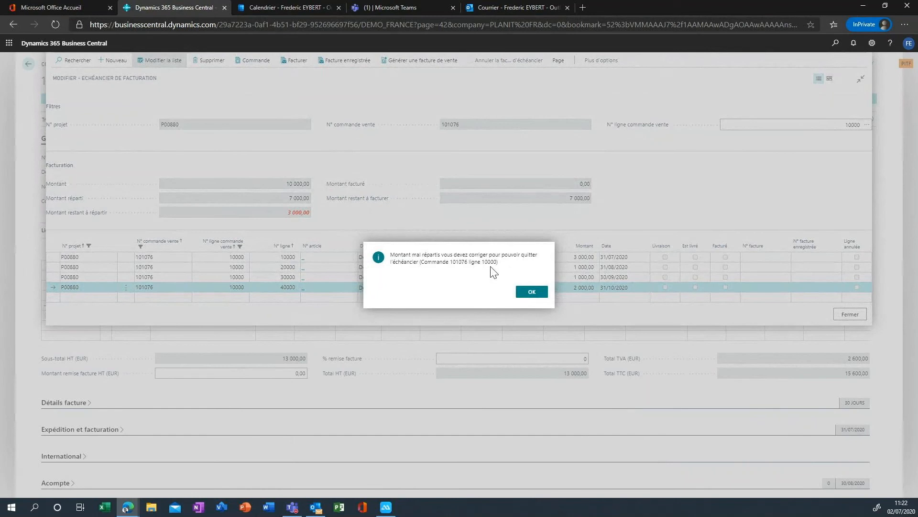
pyautogui.click(530, 295)
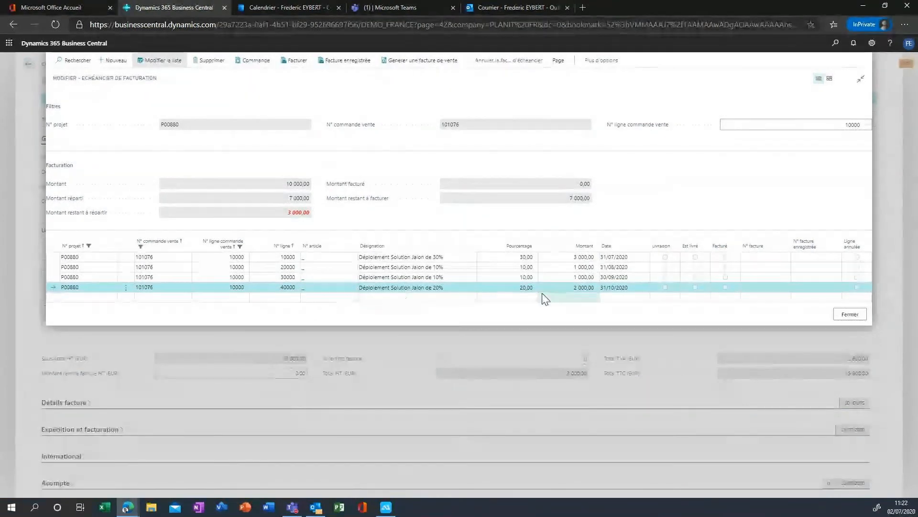
# - Enter the final billing milestone again as 30 % dated 31/12/2020 to allocate the rest of the amount
pyautogui.click(517, 297)
pyautogui.write('30')
pyautogui.press('Tab')
pyautogui.press('Tab')
pyautogui.write('31/12')
pyautogui.press('Tab')
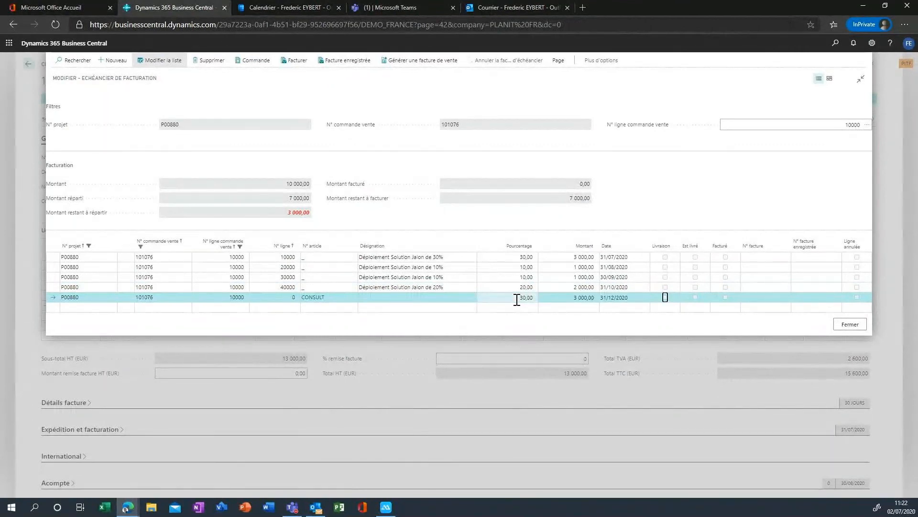
pyautogui.click(480, 268)
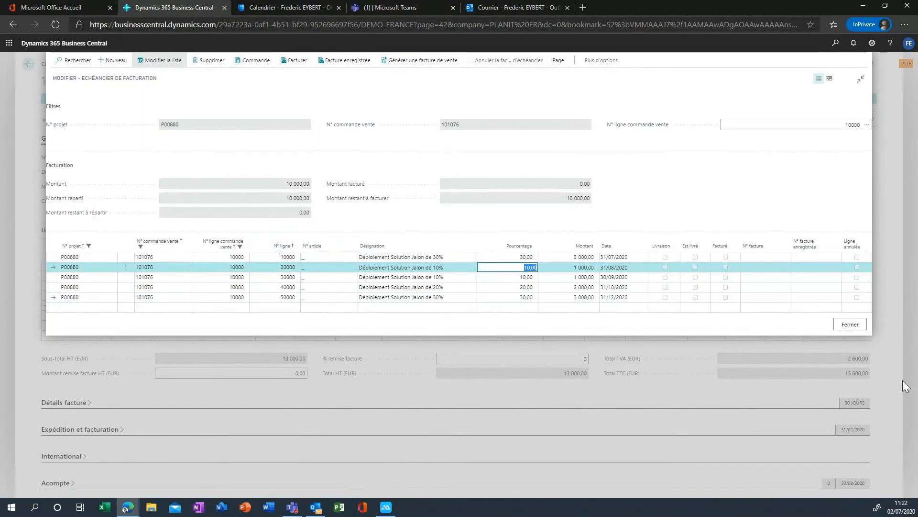
pyautogui.click(447, 257)
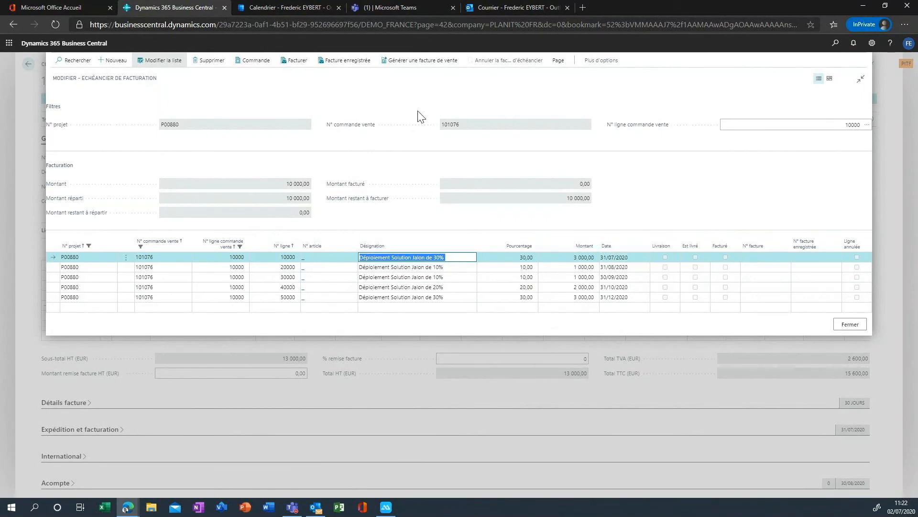
# - Generate the sales invoice for the 30 % milestone dated 31/07/2020 and open that invoice
pyautogui.click(415, 67)
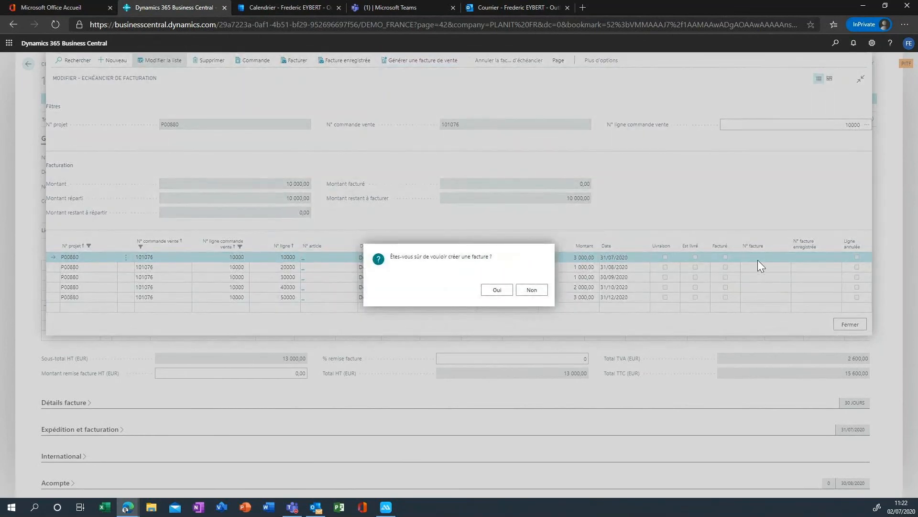
pyautogui.press('Return')
pyautogui.press('Return')
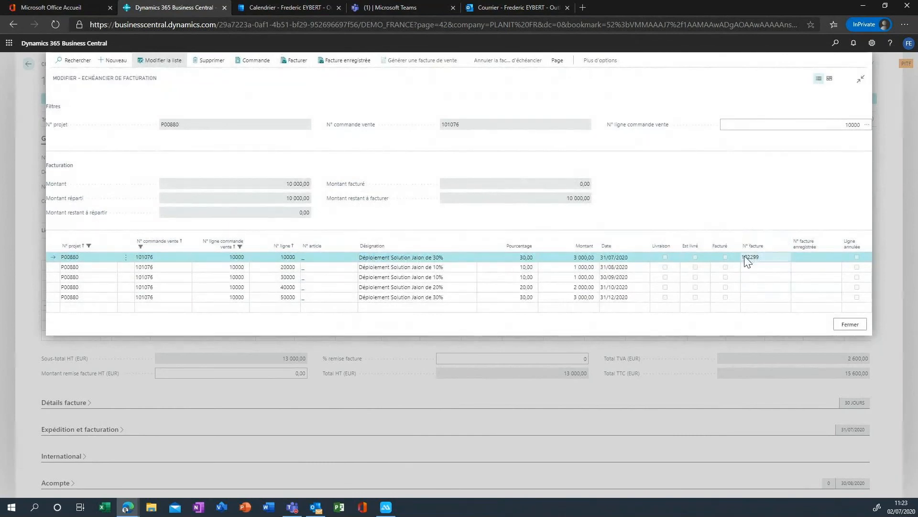
pyautogui.click(284, 65)
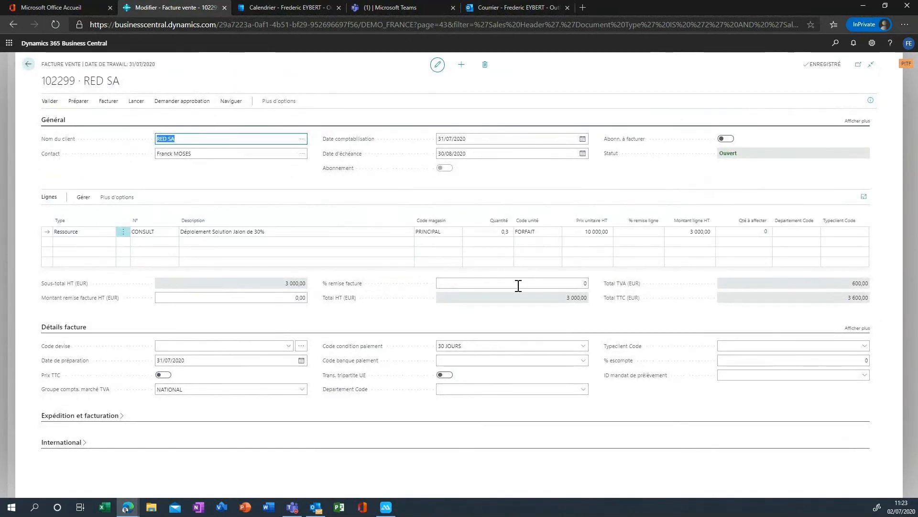
# - Post the RED SA invoice and send it as a PDF by e-mail, and close the billing schedule
pyautogui.click(49, 101)
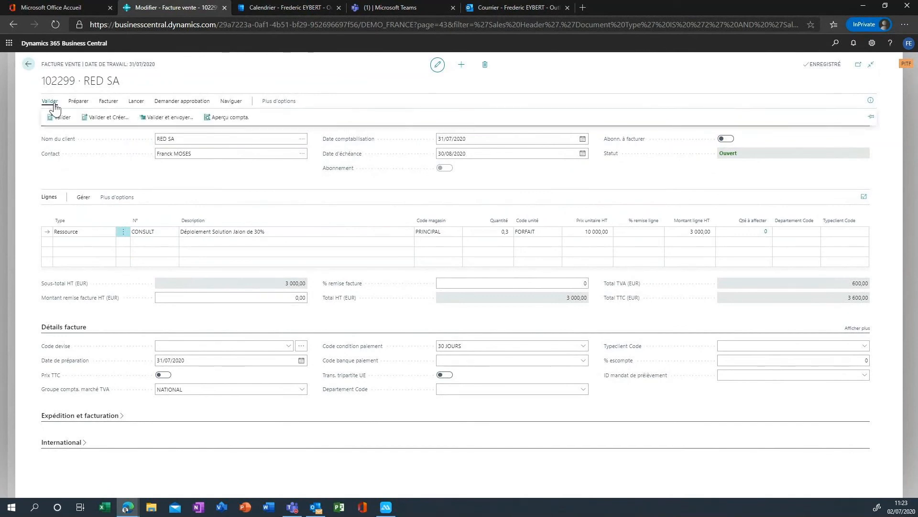
pyautogui.click(155, 119)
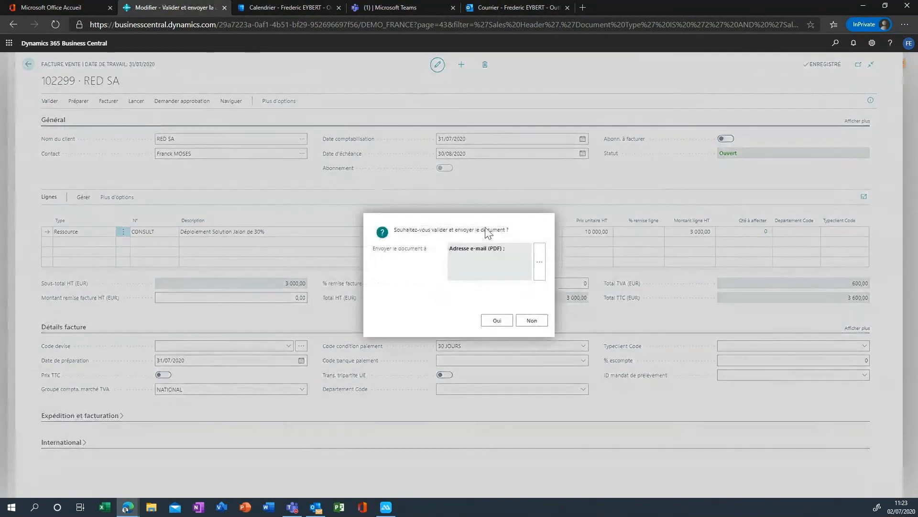
pyautogui.click(493, 323)
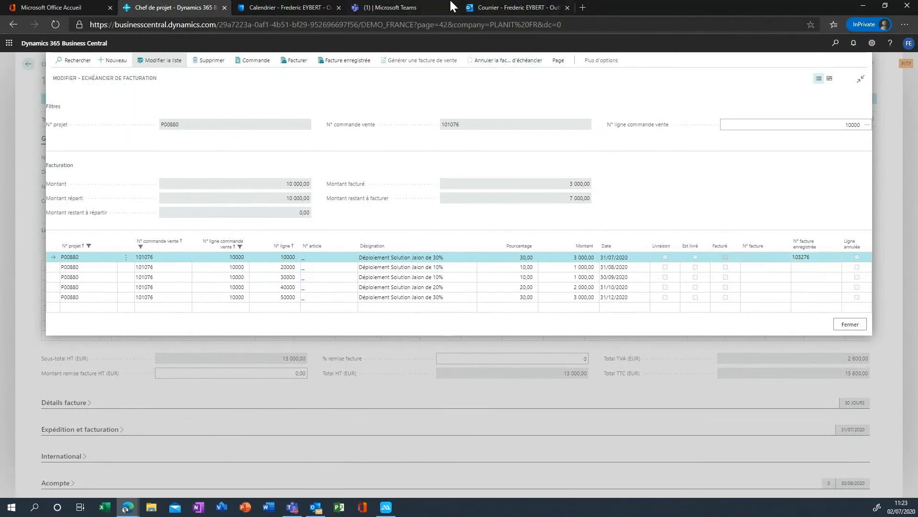
pyautogui.click(839, 327)
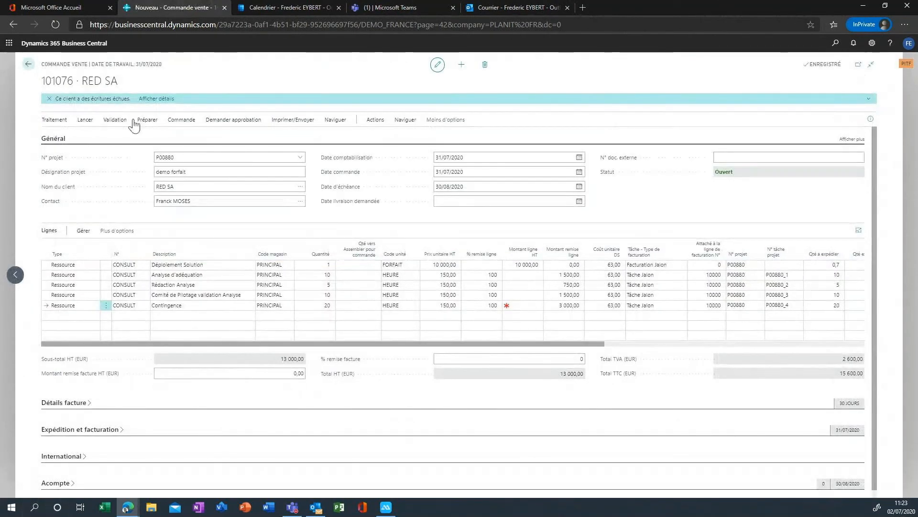
# - Switch to Outlook and view the PDF attached to the new invoice e-mail
pyautogui.click(470, 7)
pyautogui.click(154, 110)
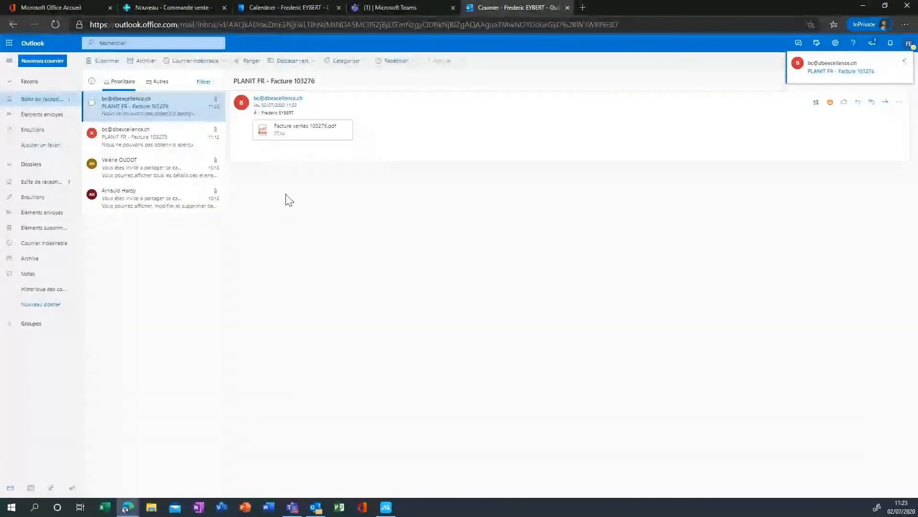
pyautogui.click(318, 136)
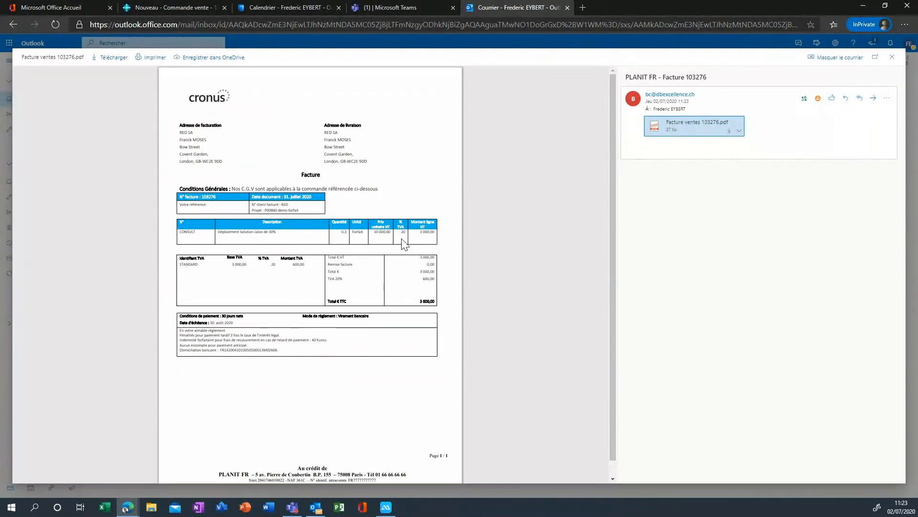
pyautogui.moveTo(386, 506)
pyautogui.click(893, 57)
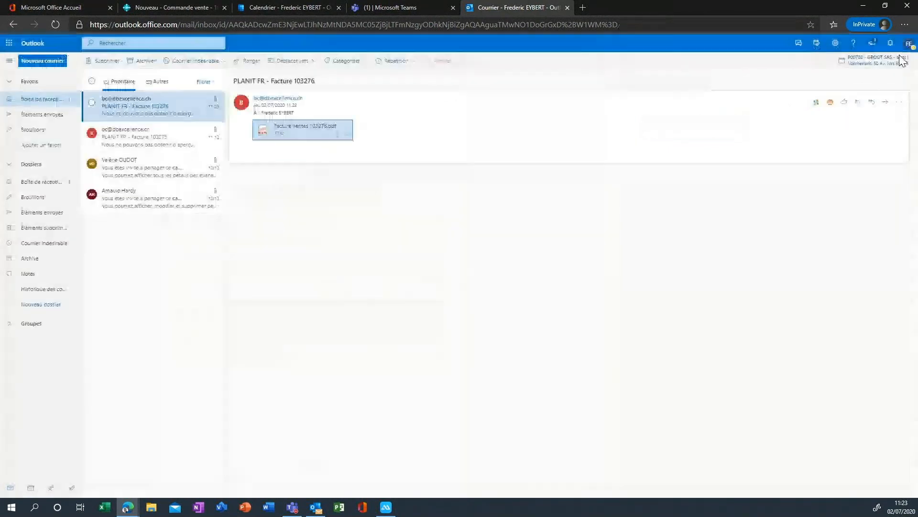
# - Switch back to Business Central, open the project card from the sales order and delete the Avant vente task
pyautogui.click(162, 5)
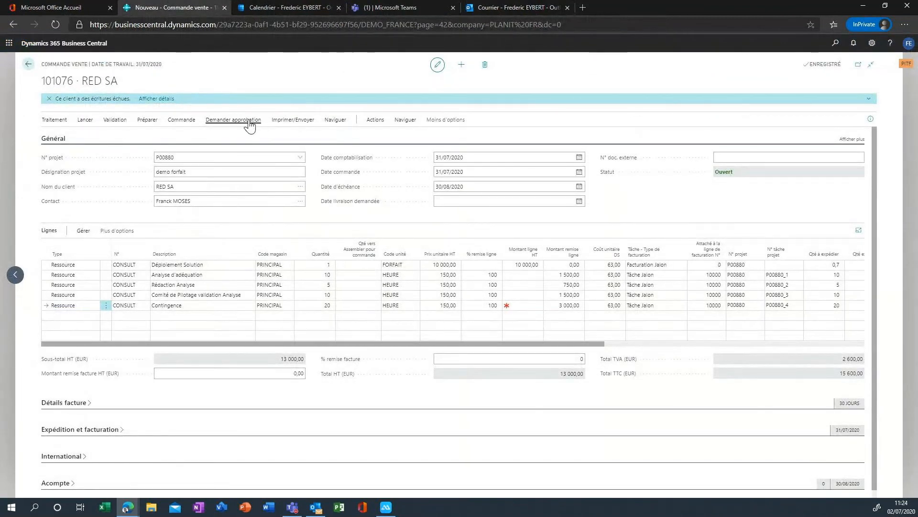
pyautogui.click(171, 121)
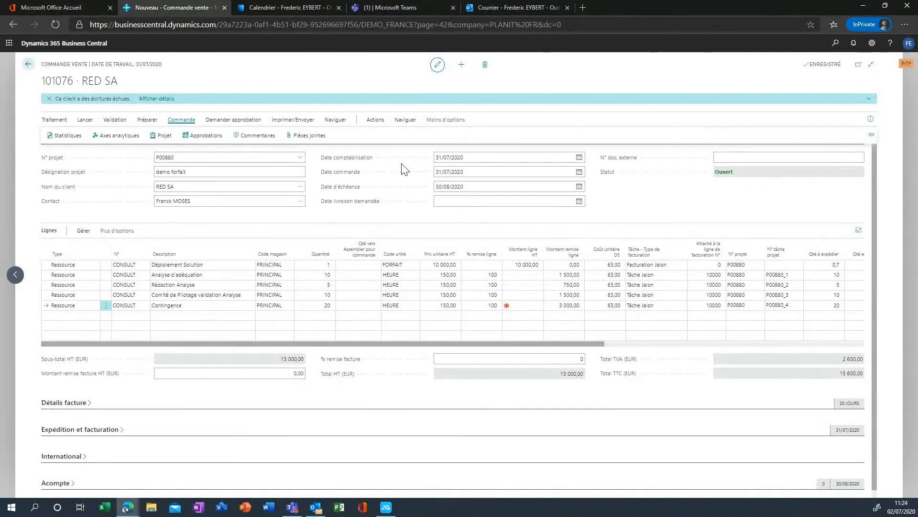
pyautogui.click(160, 137)
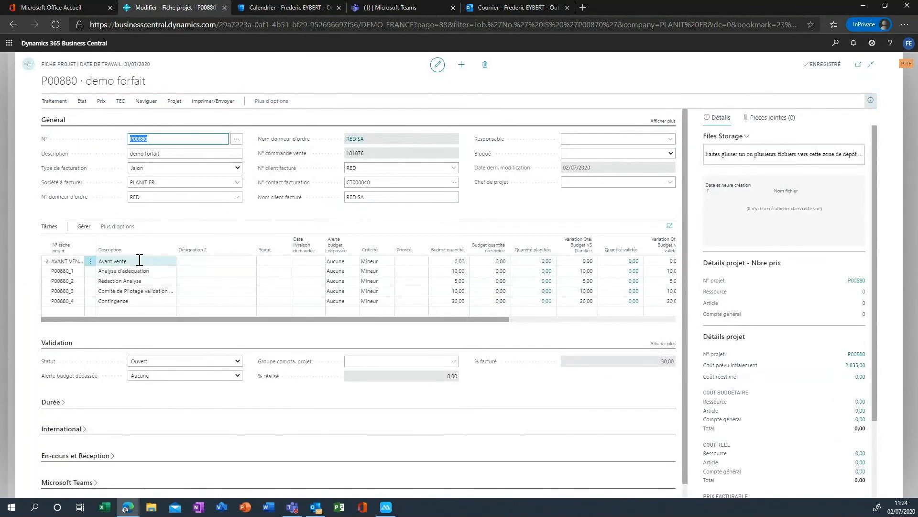
pyautogui.click(90, 261)
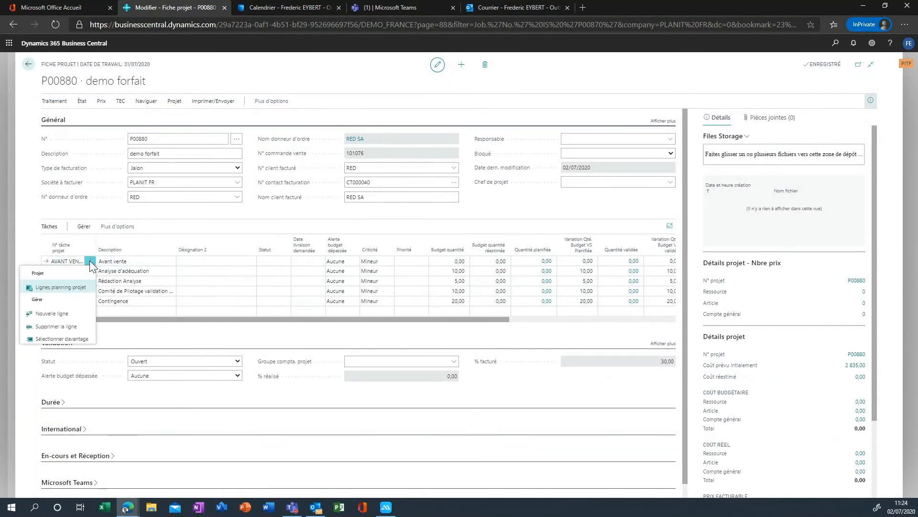
pyautogui.click(81, 325)
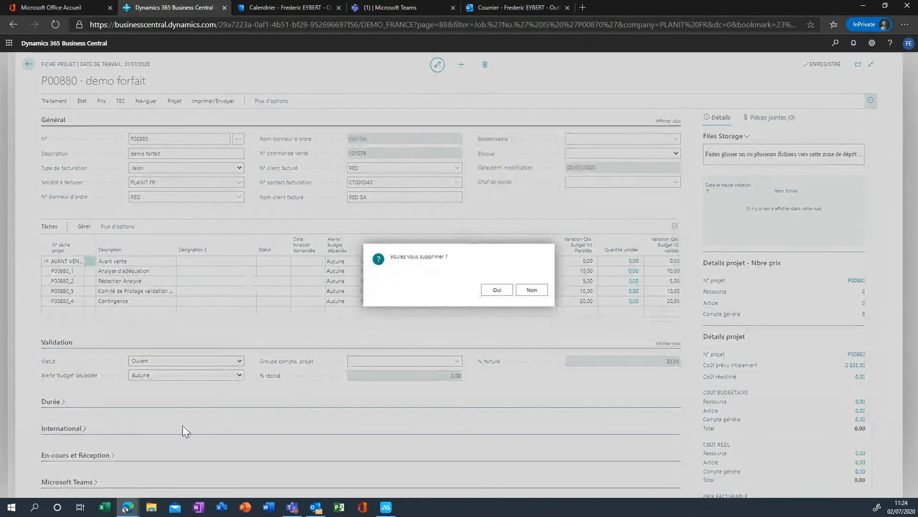
pyautogui.press('Return')
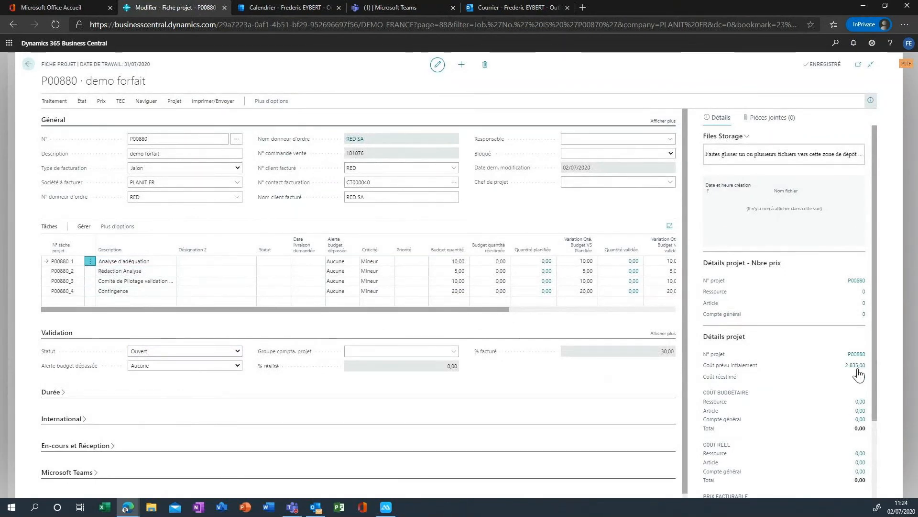
# - Examine the ledger entries behind the project's invoiced resource price and leave the project card
pyautogui.scroll(-2, 858, 373)
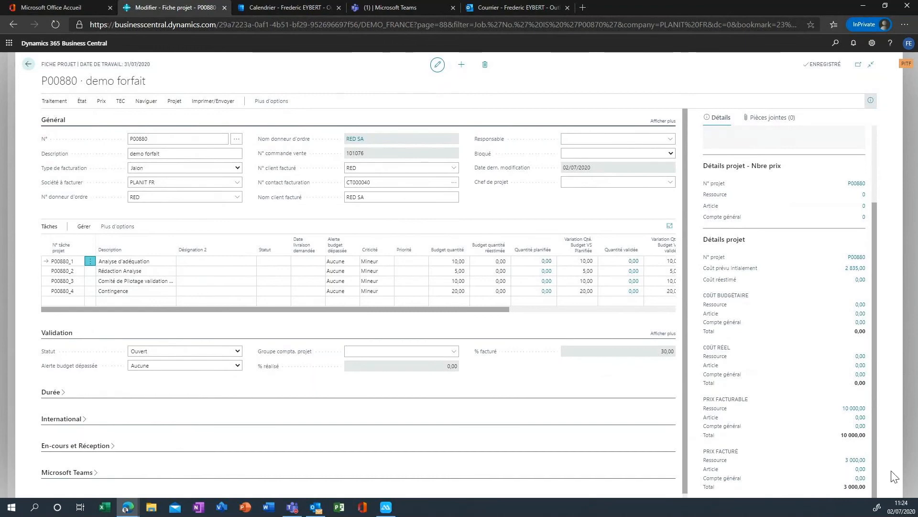
pyautogui.click(853, 460)
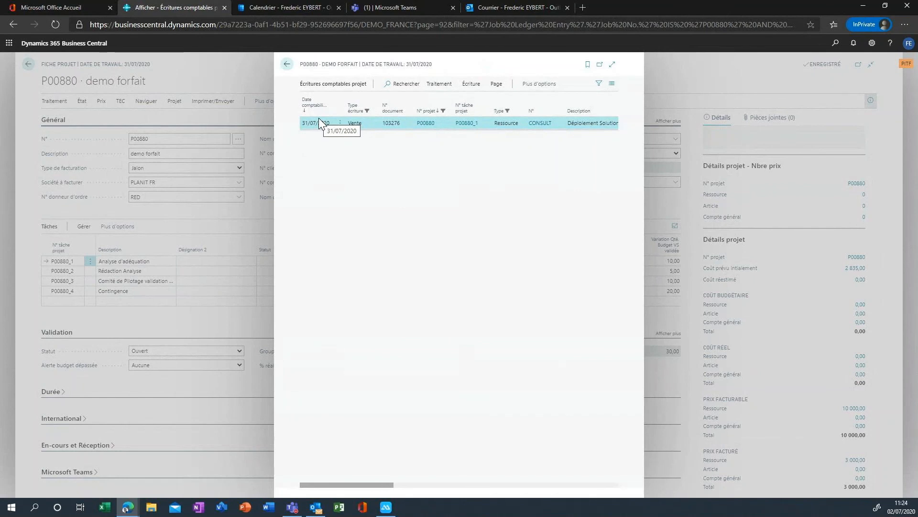
pyautogui.click(287, 66)
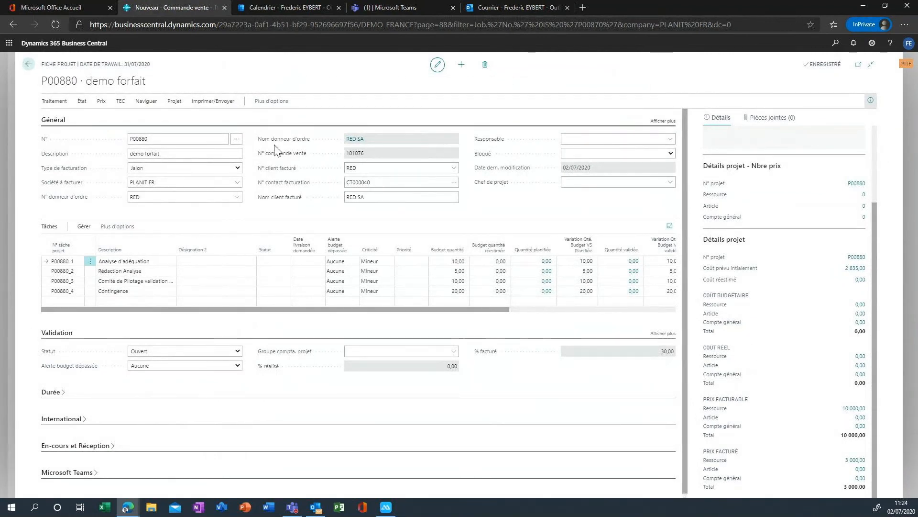
pyautogui.click(53, 102)
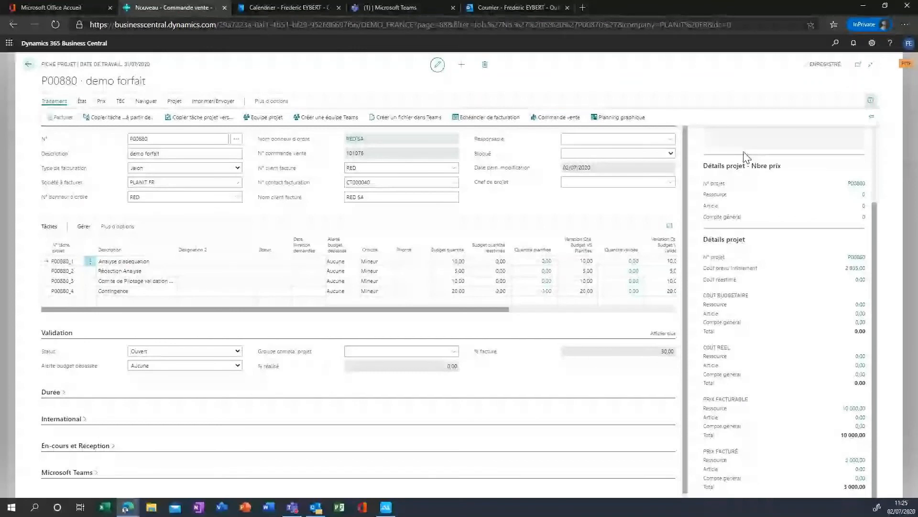
pyautogui.click(432, 196)
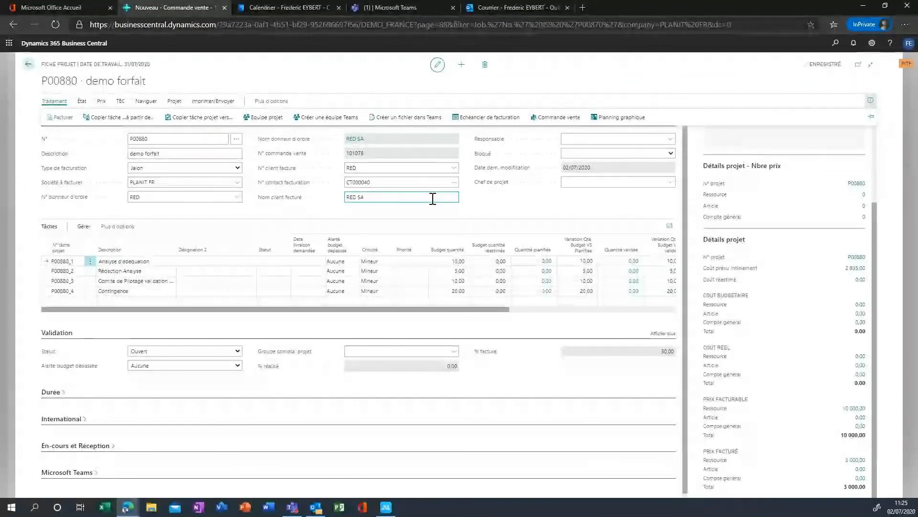
pyautogui.click(28, 65)
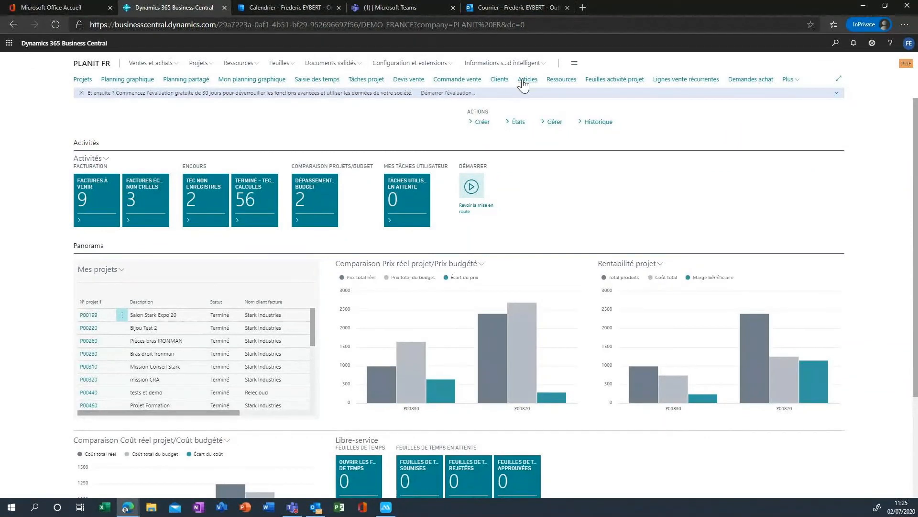
# - Open the items list and show it in the Demo Plan IT view
pyautogui.moveTo(499, 376)
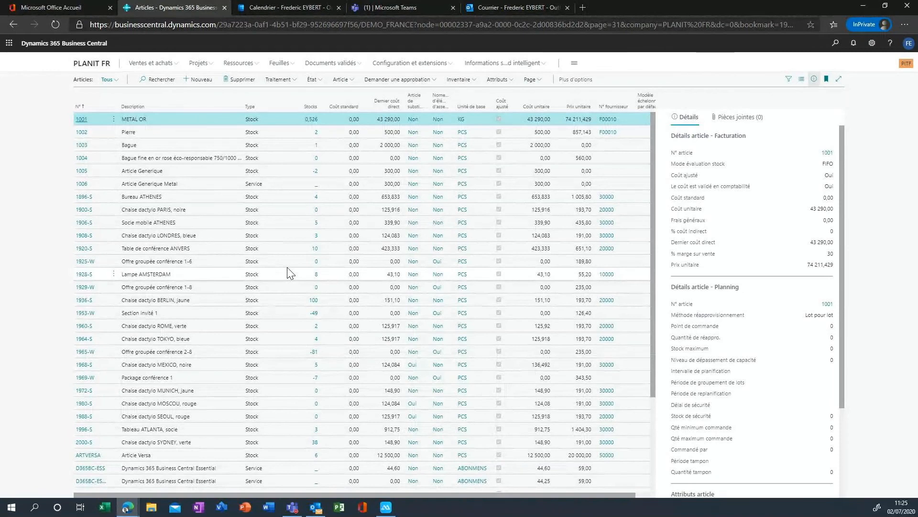
pyautogui.scroll(-3, 303, 278)
pyautogui.click(107, 83)
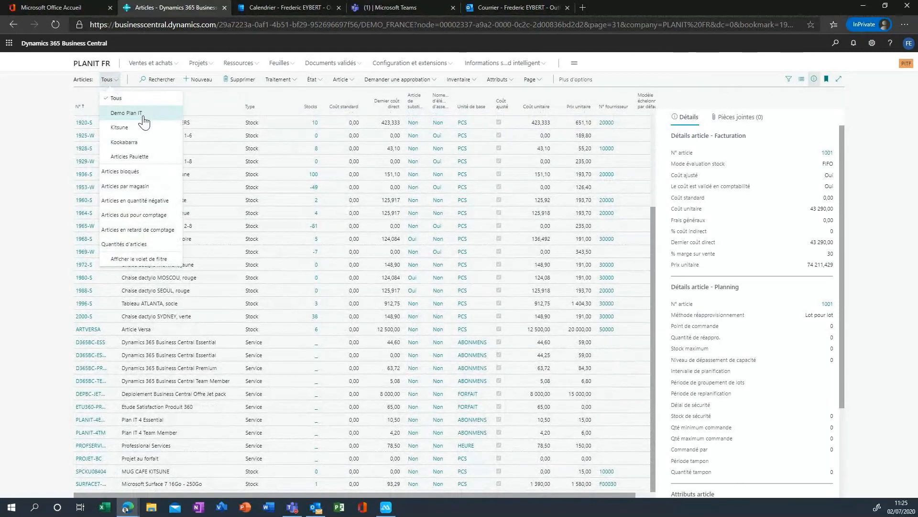
pyautogui.click(147, 114)
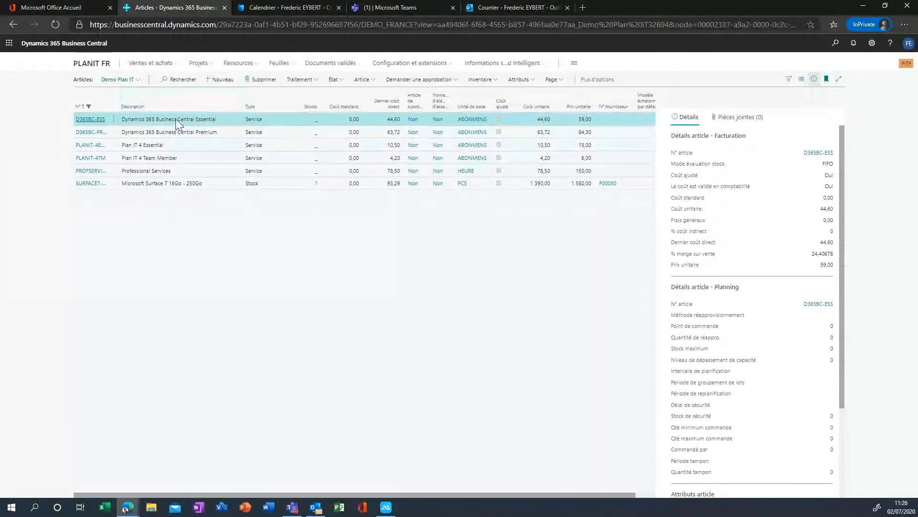
# - Check the subscription settings on the item card of Dynamics 365 Business Central Essential
pyautogui.click(114, 122)
pyautogui.click(76, 188)
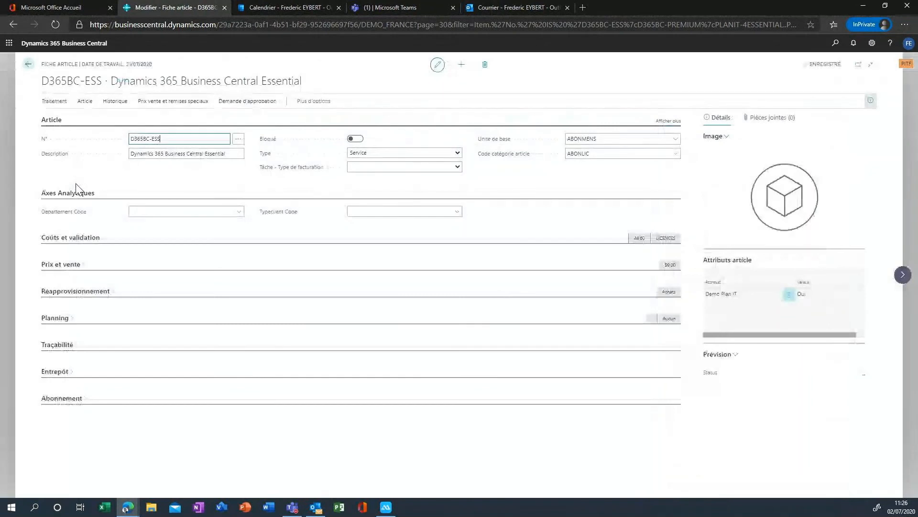
pyautogui.click(60, 402)
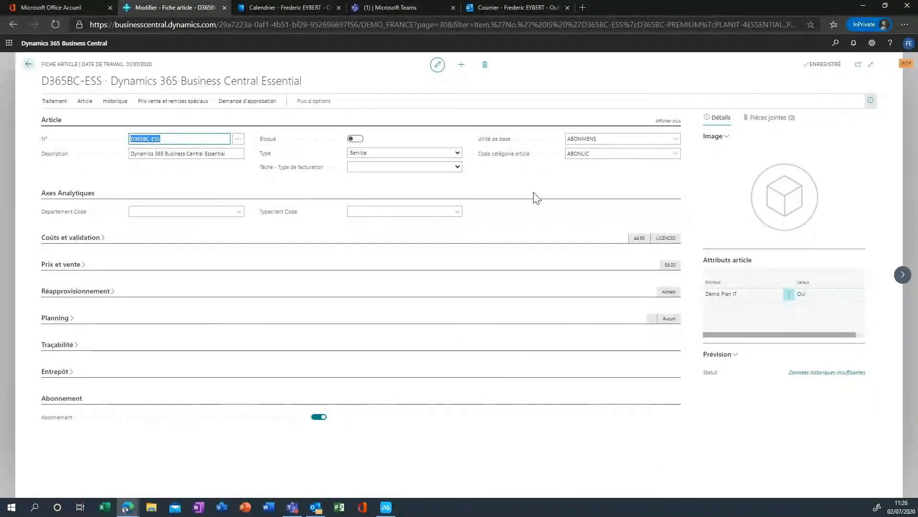
pyautogui.click(28, 67)
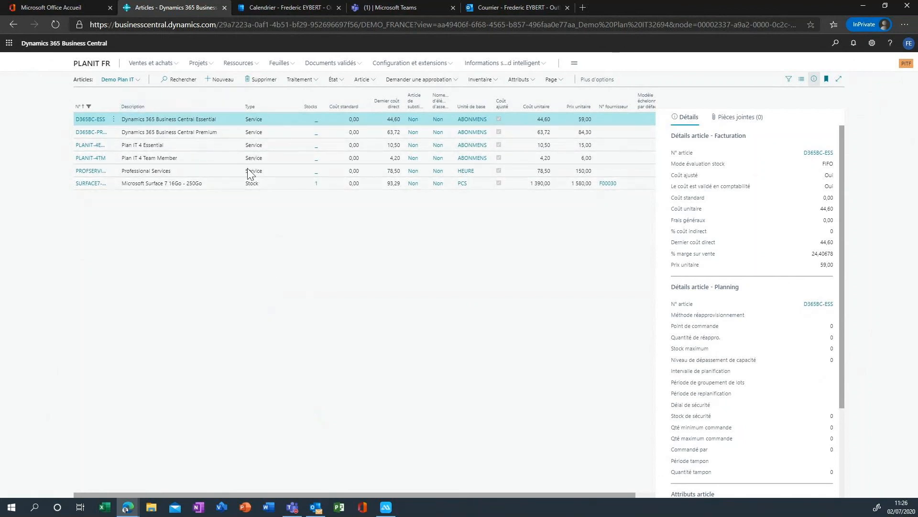
# - Preview the customer subscription report without filters from the home page and close it
pyautogui.click(92, 63)
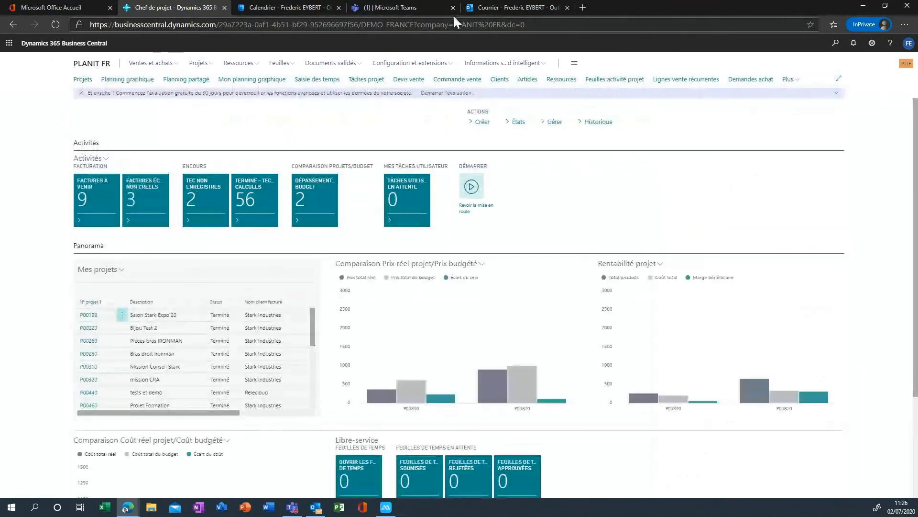
pyautogui.click(615, 90)
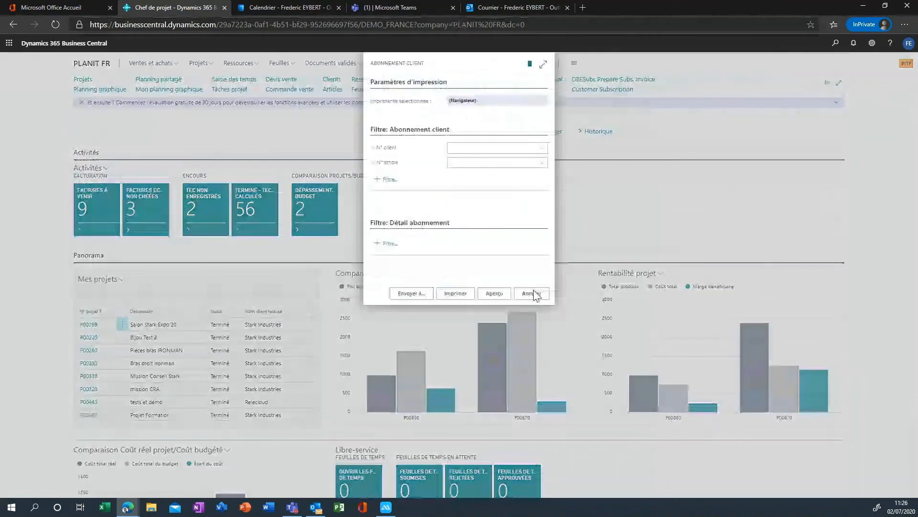
pyautogui.click(494, 293)
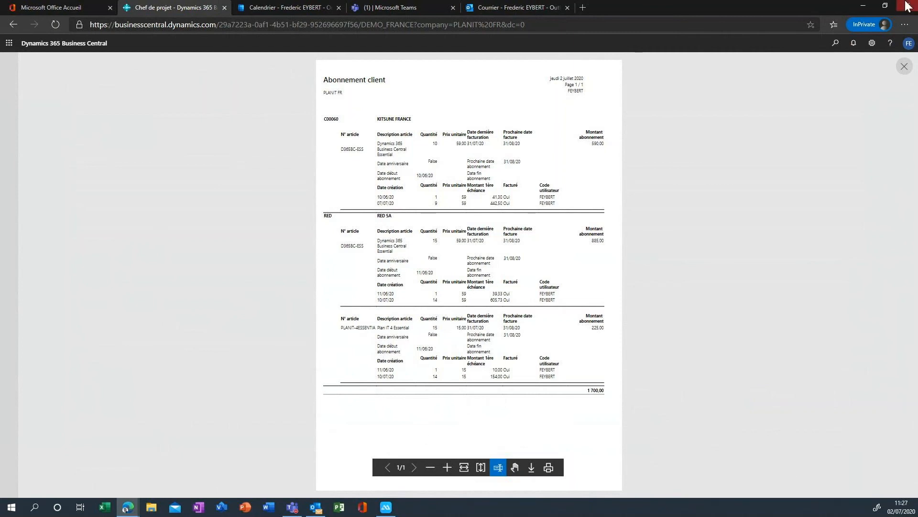
pyautogui.click(901, 70)
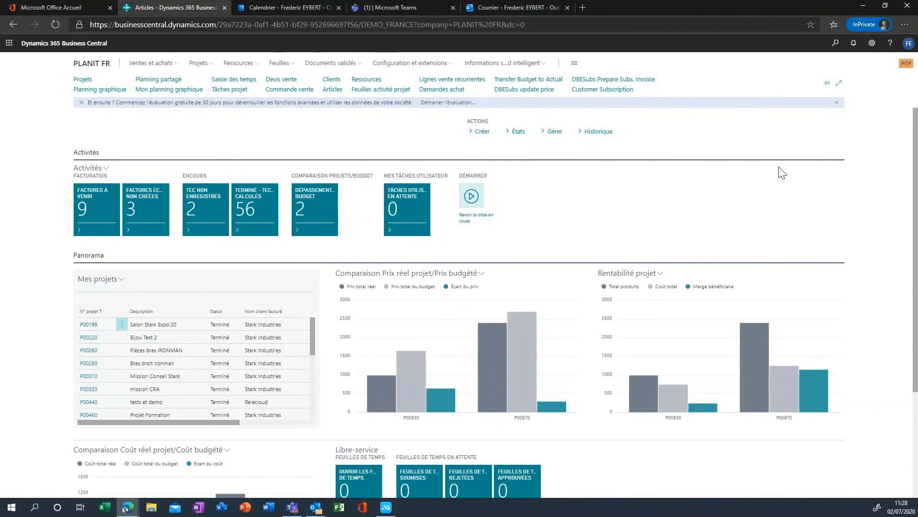
# - View the billing page and the project card of the Demo A l'avancement project
pyautogui.click(80, 81)
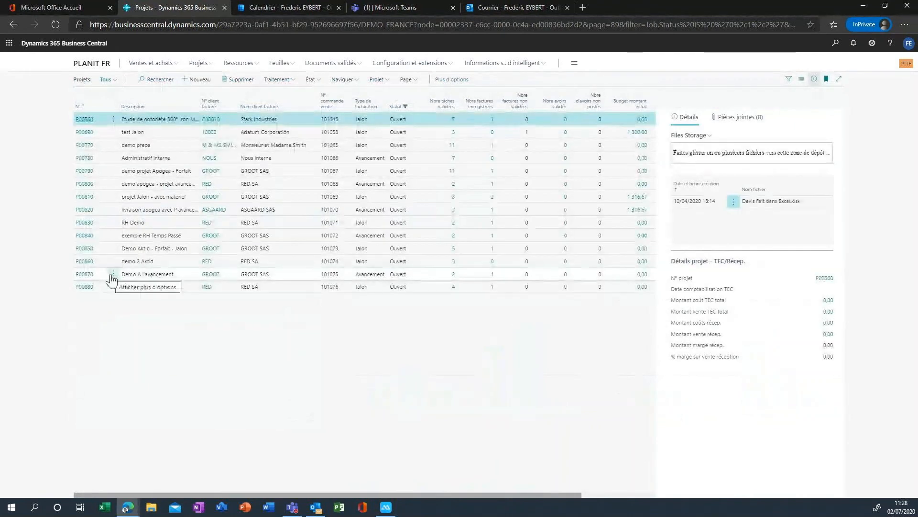
pyautogui.click(112, 275)
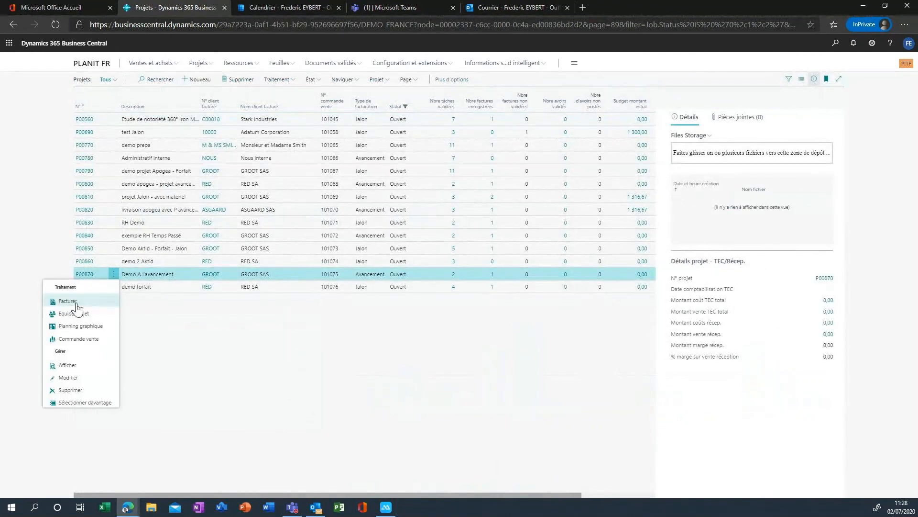
pyautogui.click(76, 311)
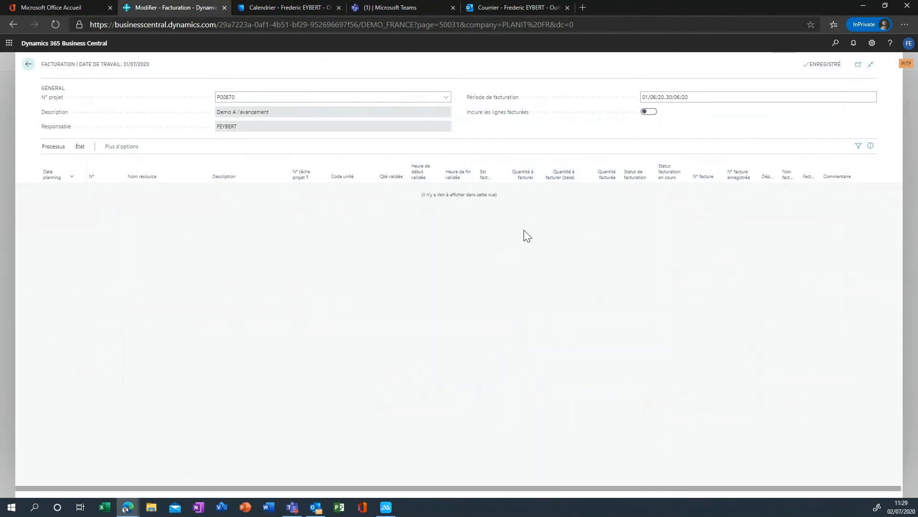
pyautogui.click(29, 64)
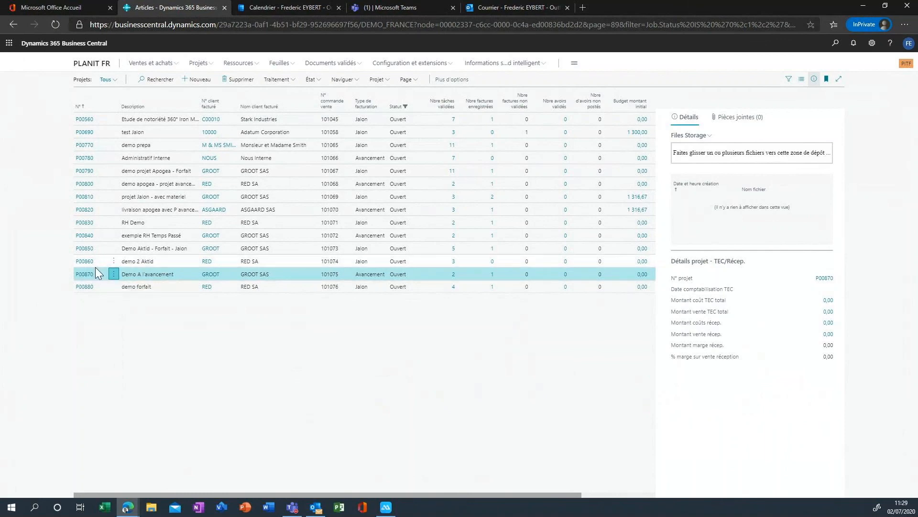
pyautogui.click(94, 273)
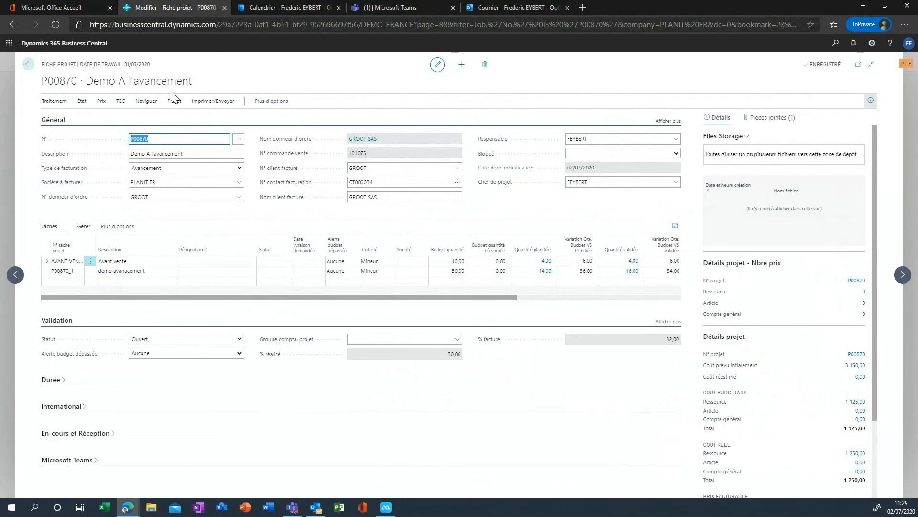
pyautogui.click(28, 64)
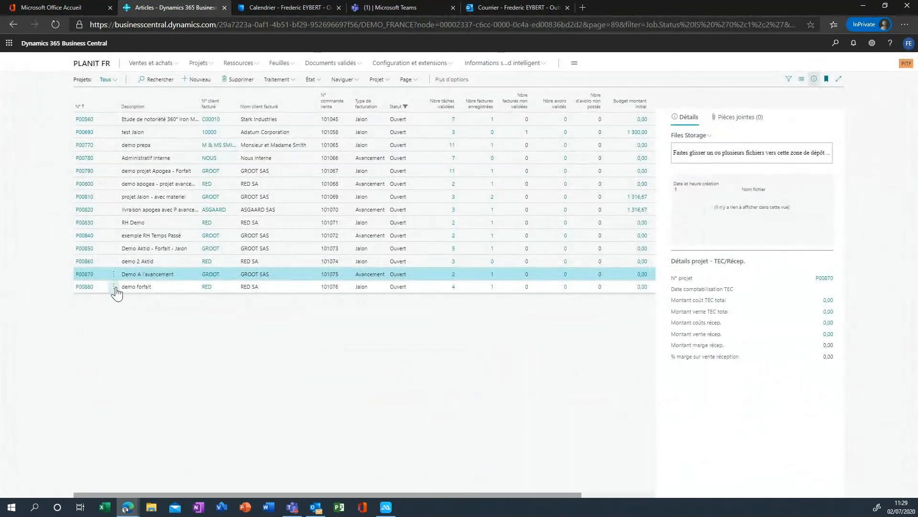
# - Open the demo forfait project card and bring up its billing schedule
pyautogui.click(85, 286)
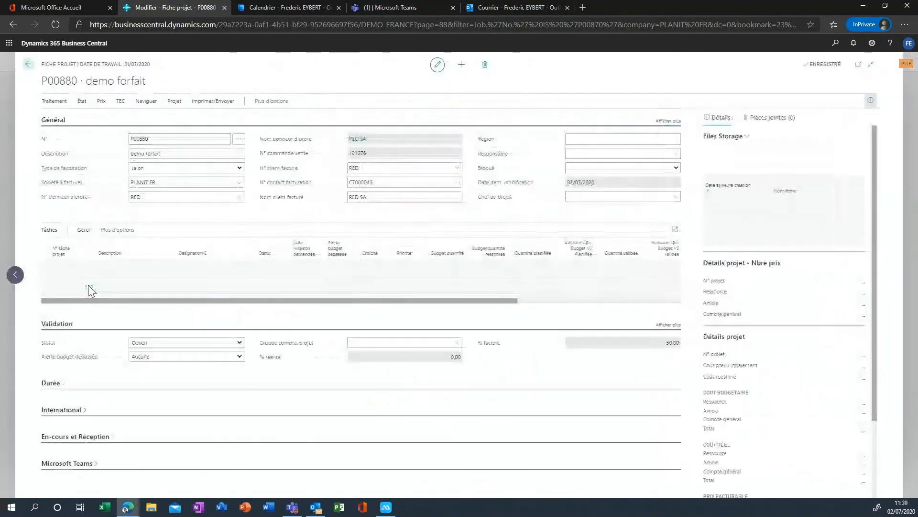
pyautogui.click(55, 102)
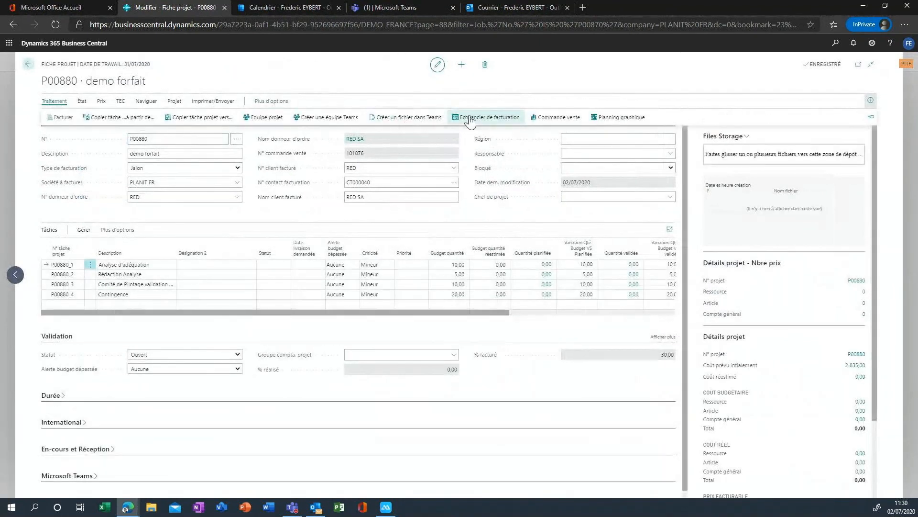